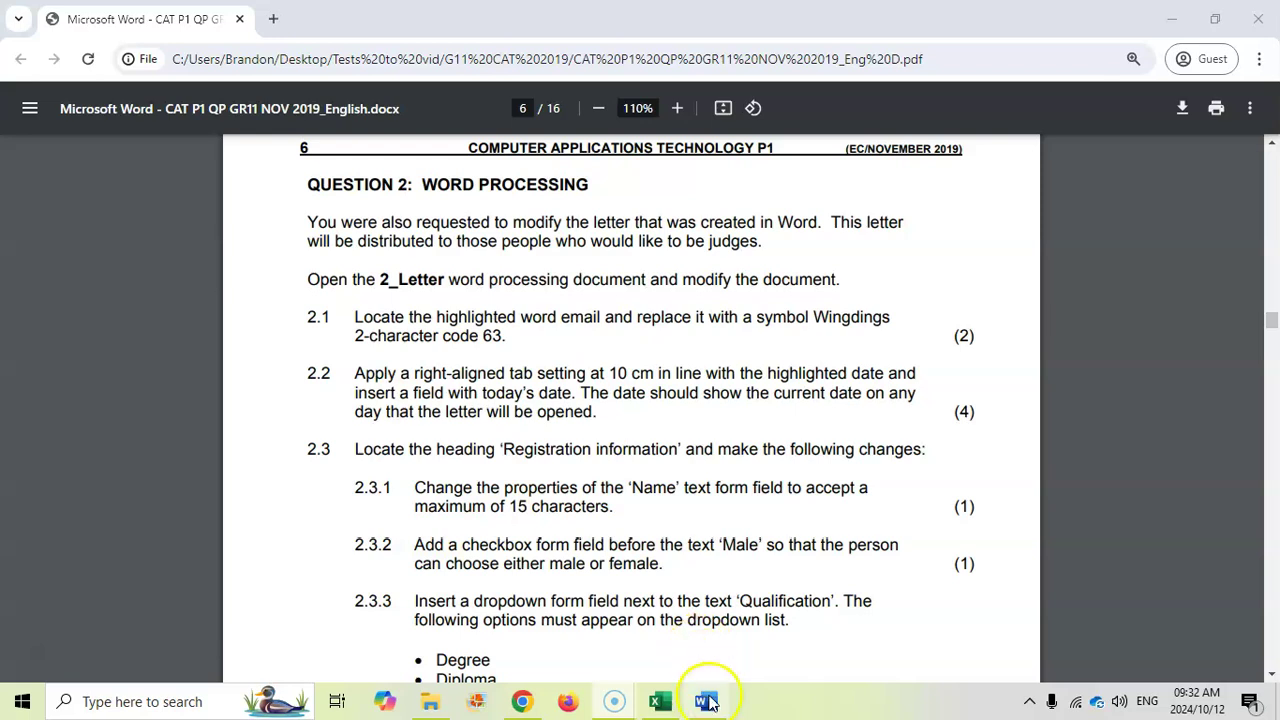
Step: In the 2_Letter document in Word, replace the highlighted word "email" with the Wingdings 2 symbol that has character code 63
left_click(707, 702)
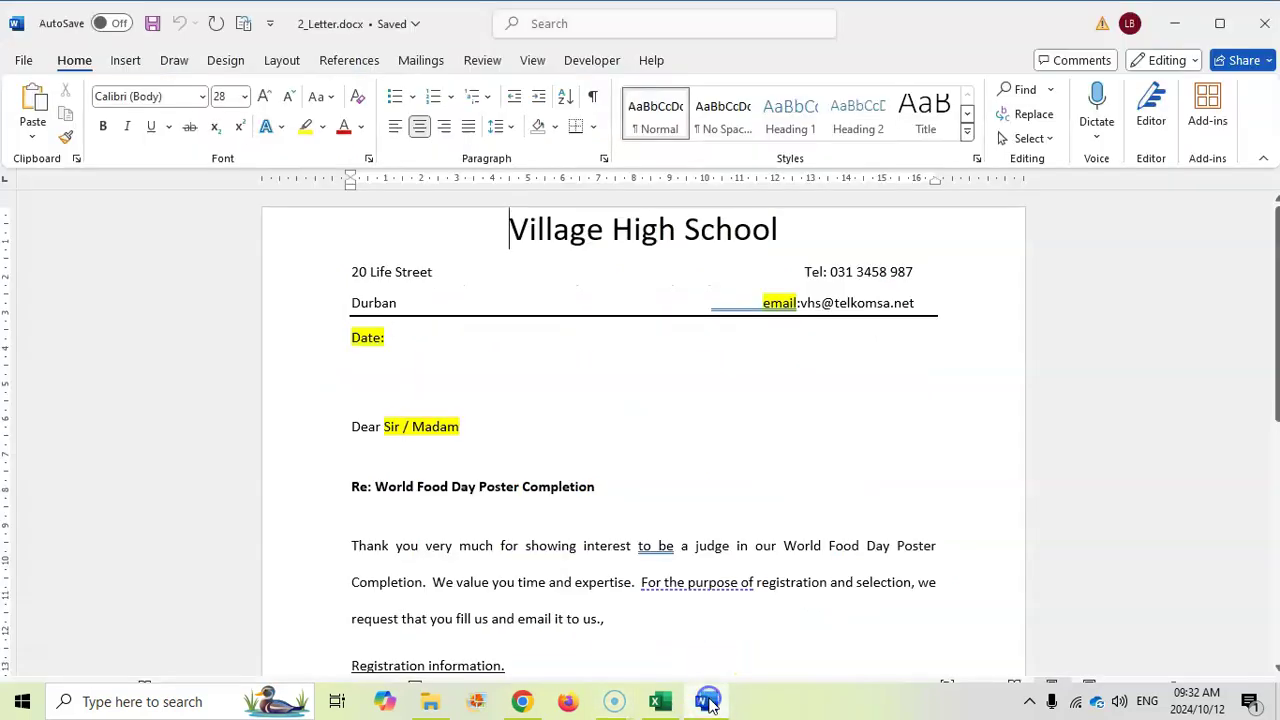
double_click(777, 302)
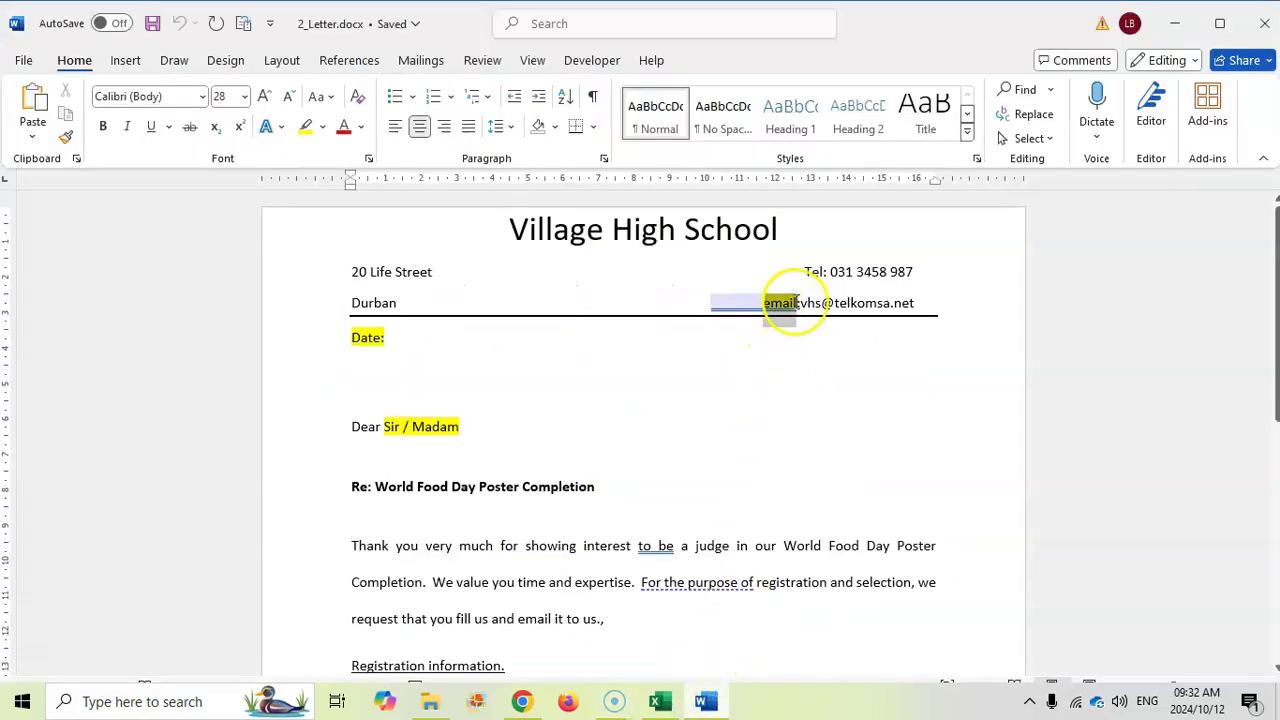
left_click(126, 60)
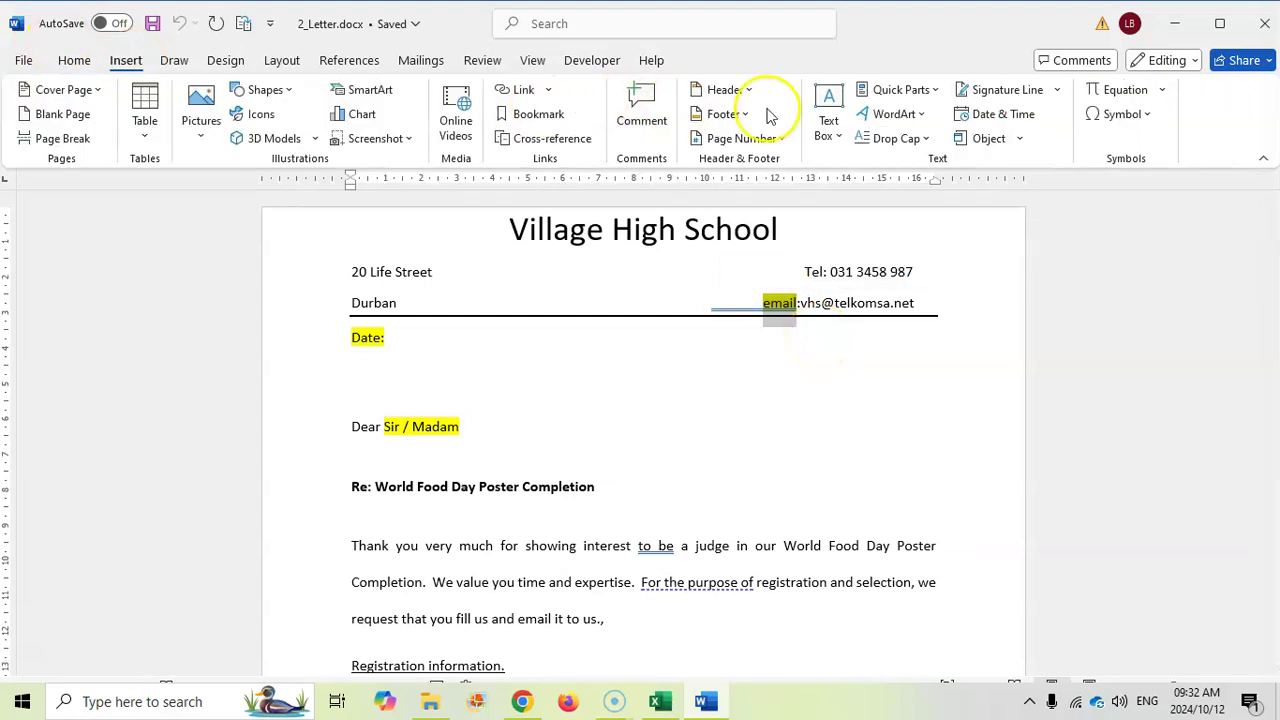
left_click(1147, 115)
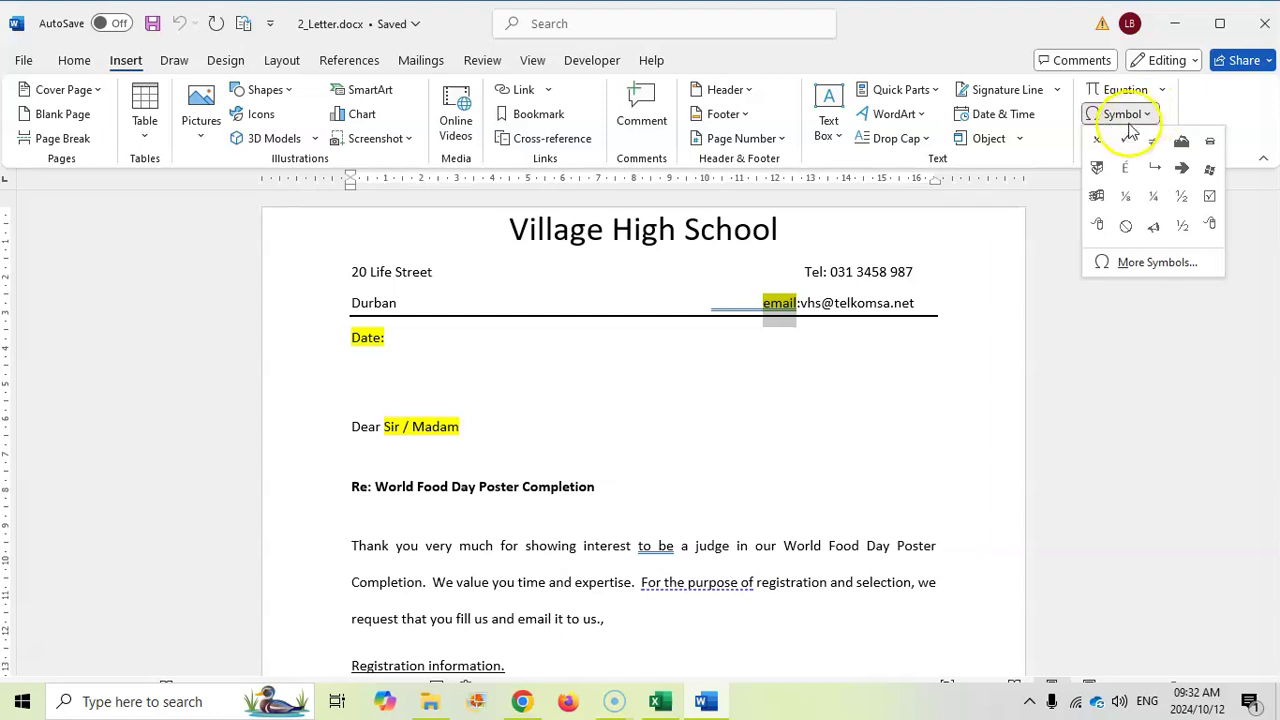
left_click(1140, 263)
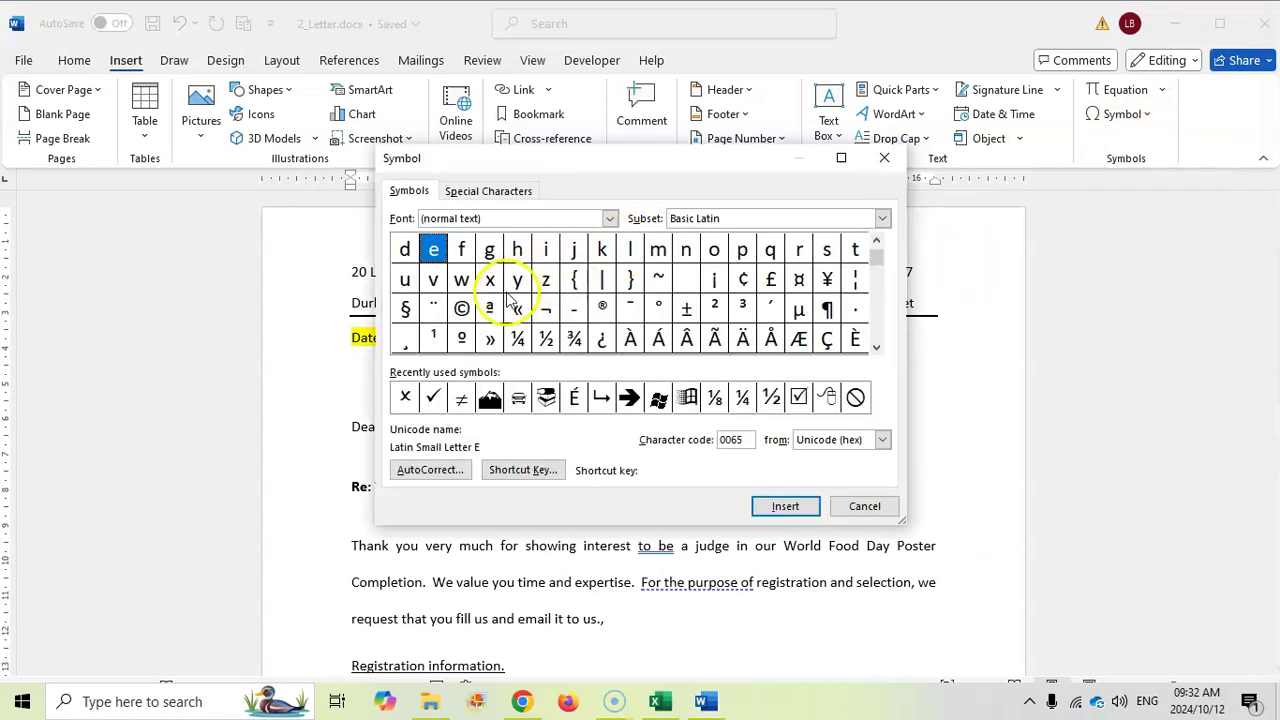
left_click(609, 218)
left_click_drag(609, 252, 610, 289)
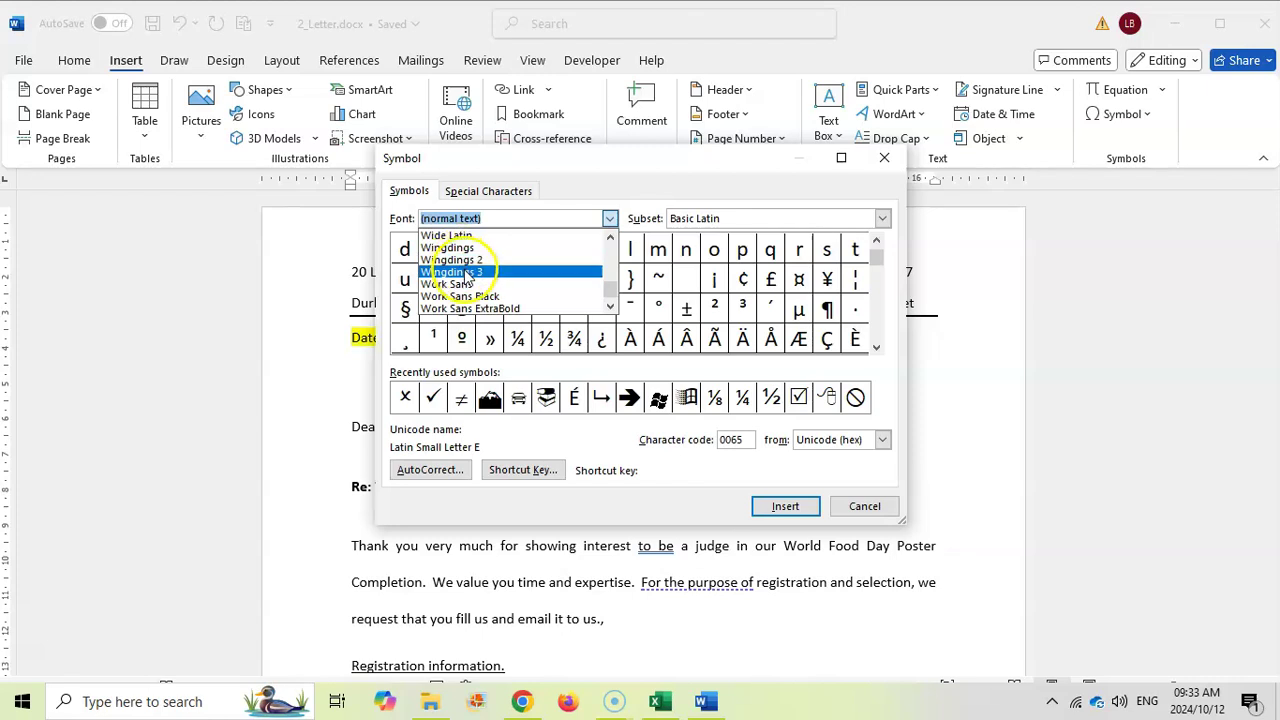
left_click(462, 261)
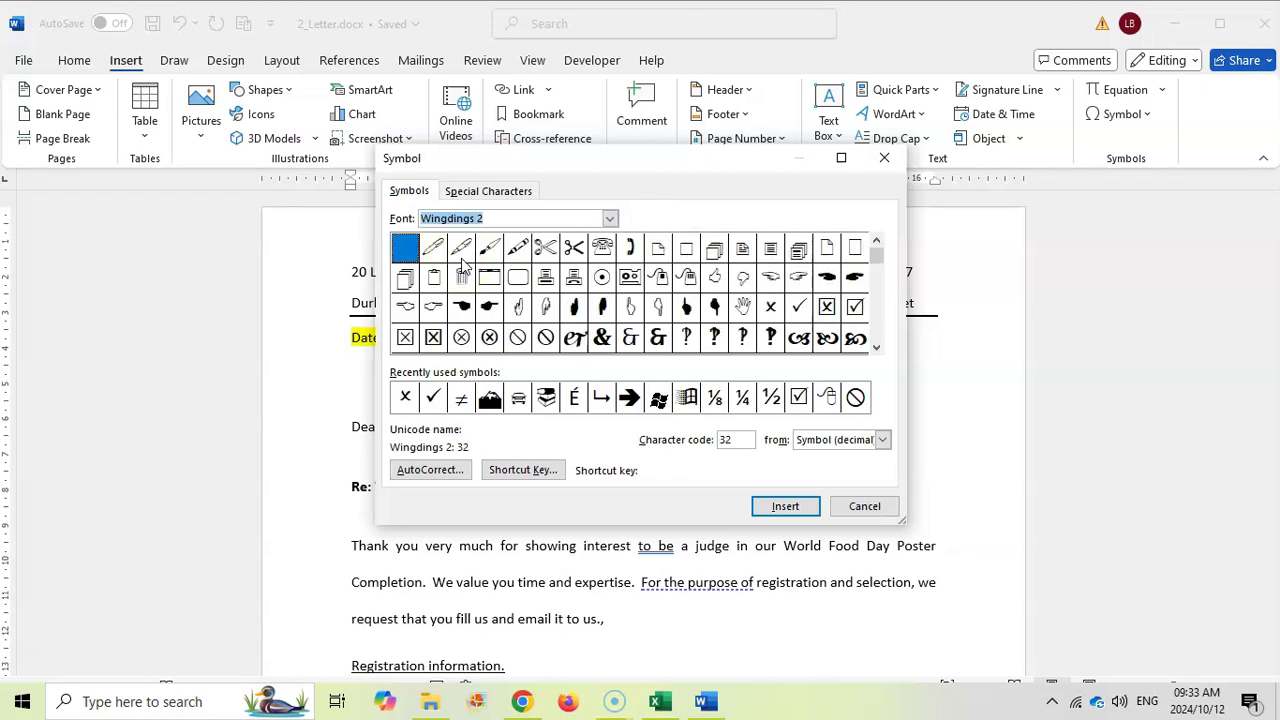
left_click_drag(734, 439, 708, 439)
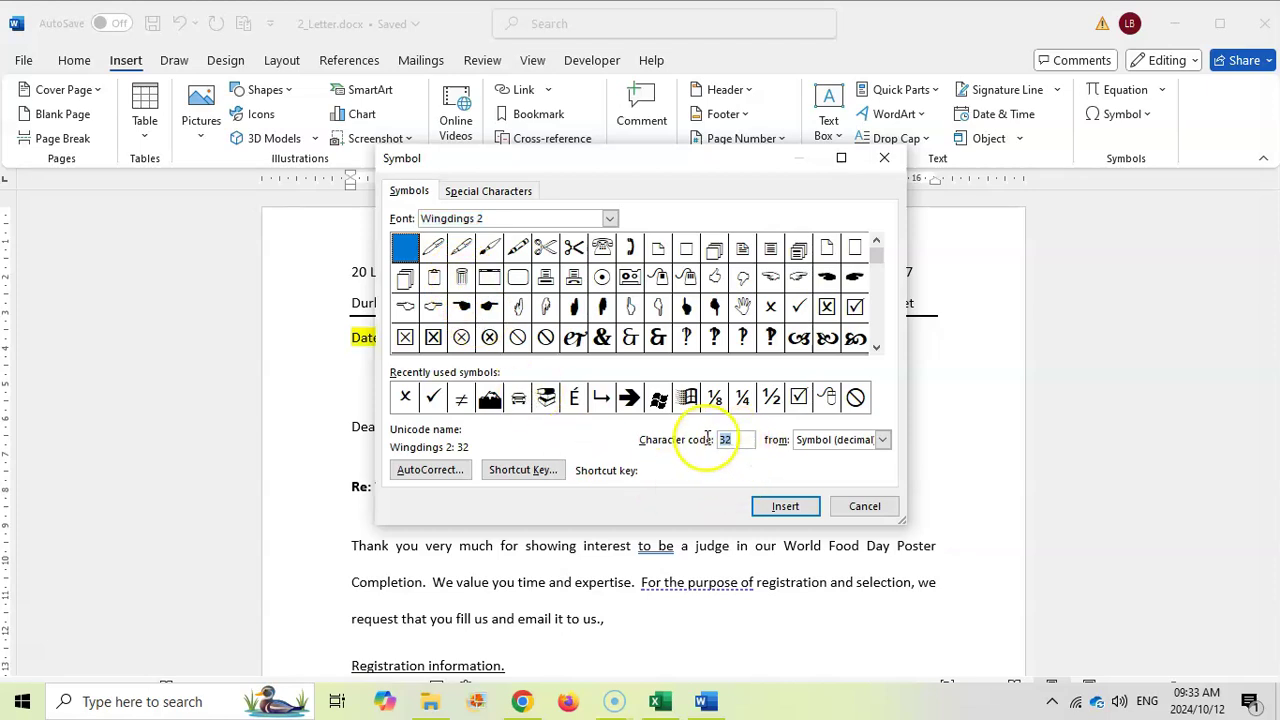
type("63")
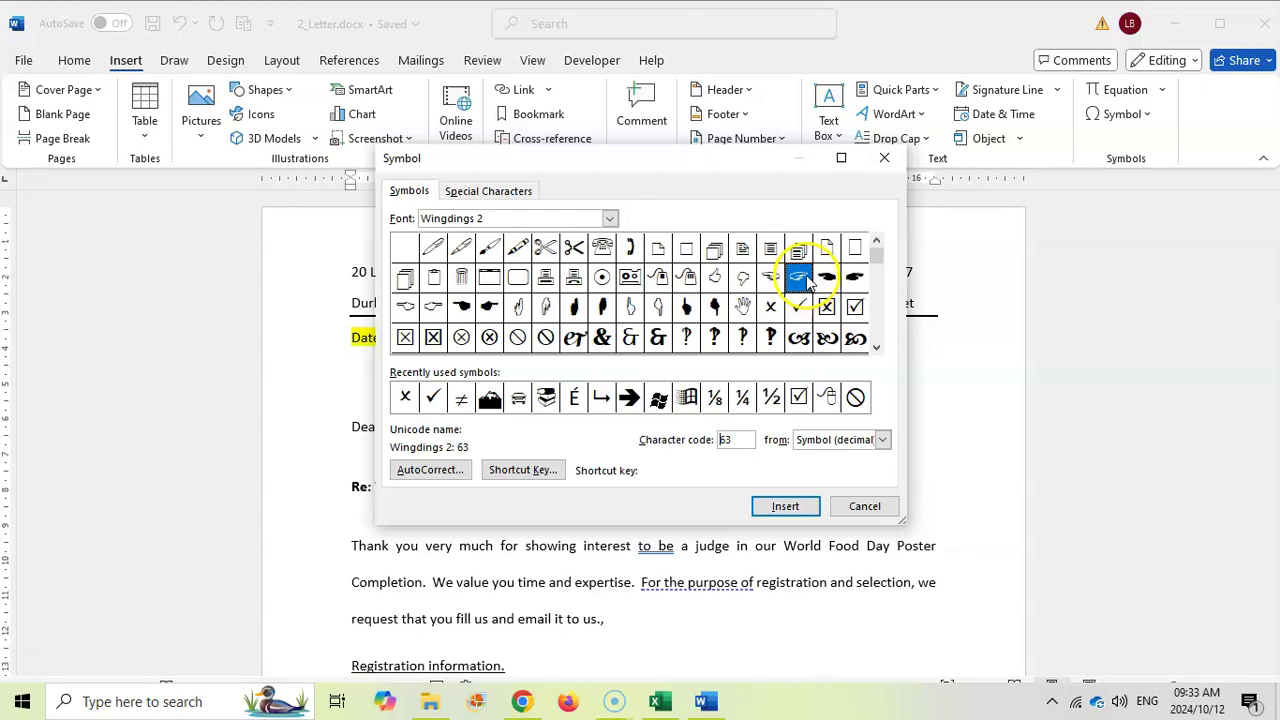
left_click(785, 507)
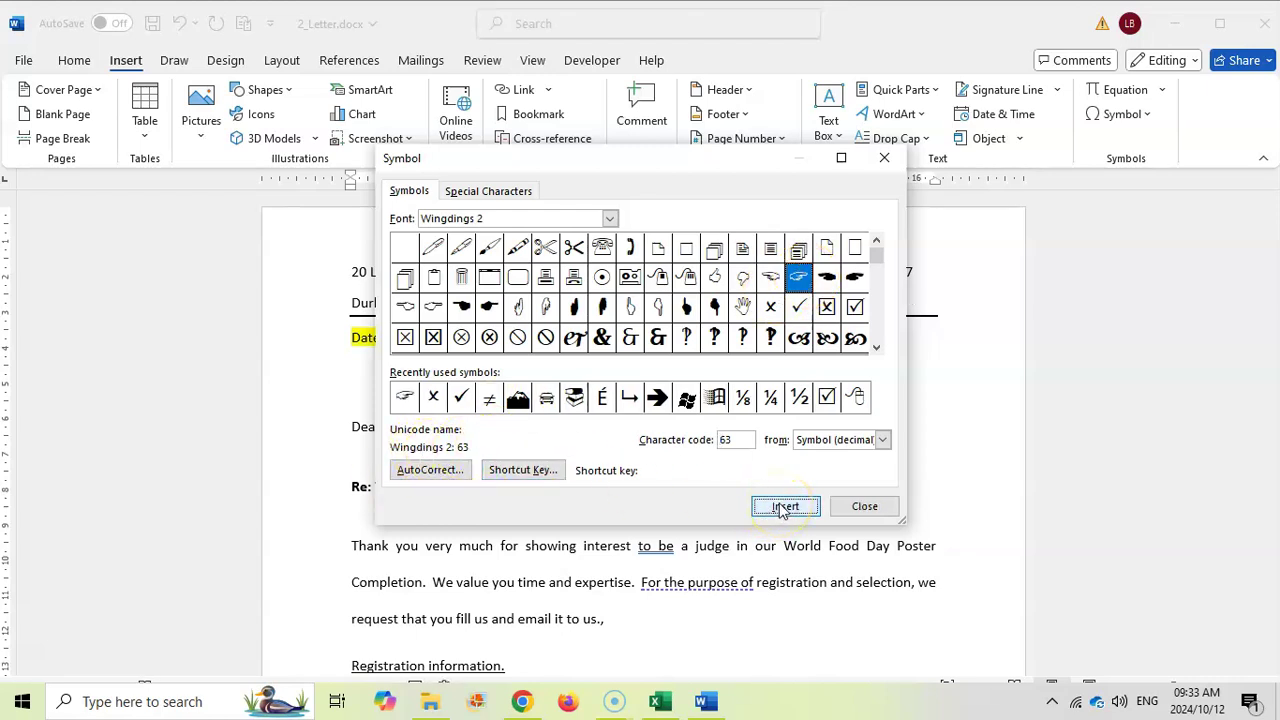
left_click(864, 506)
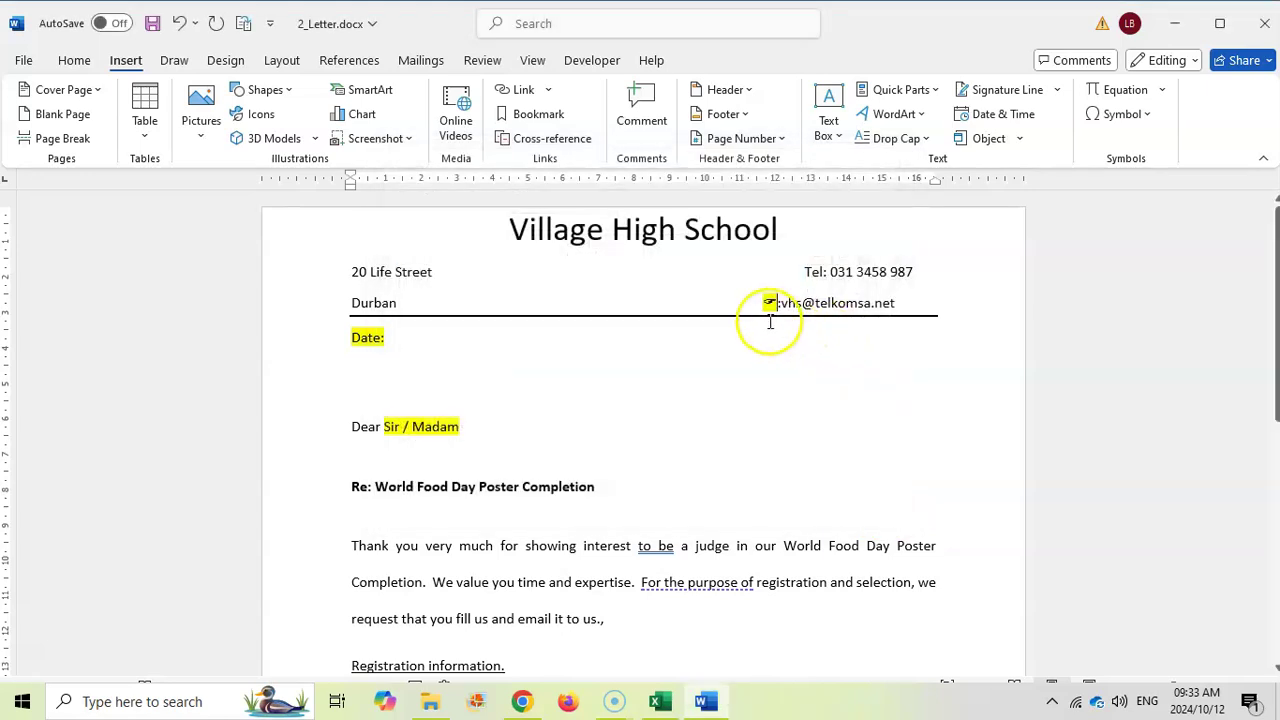
Step: Following question 2.2 in the exam PDF, set a right-aligned tab stop at 10 cm on the letter's highlighted "Date:" line
left_click(522, 702)
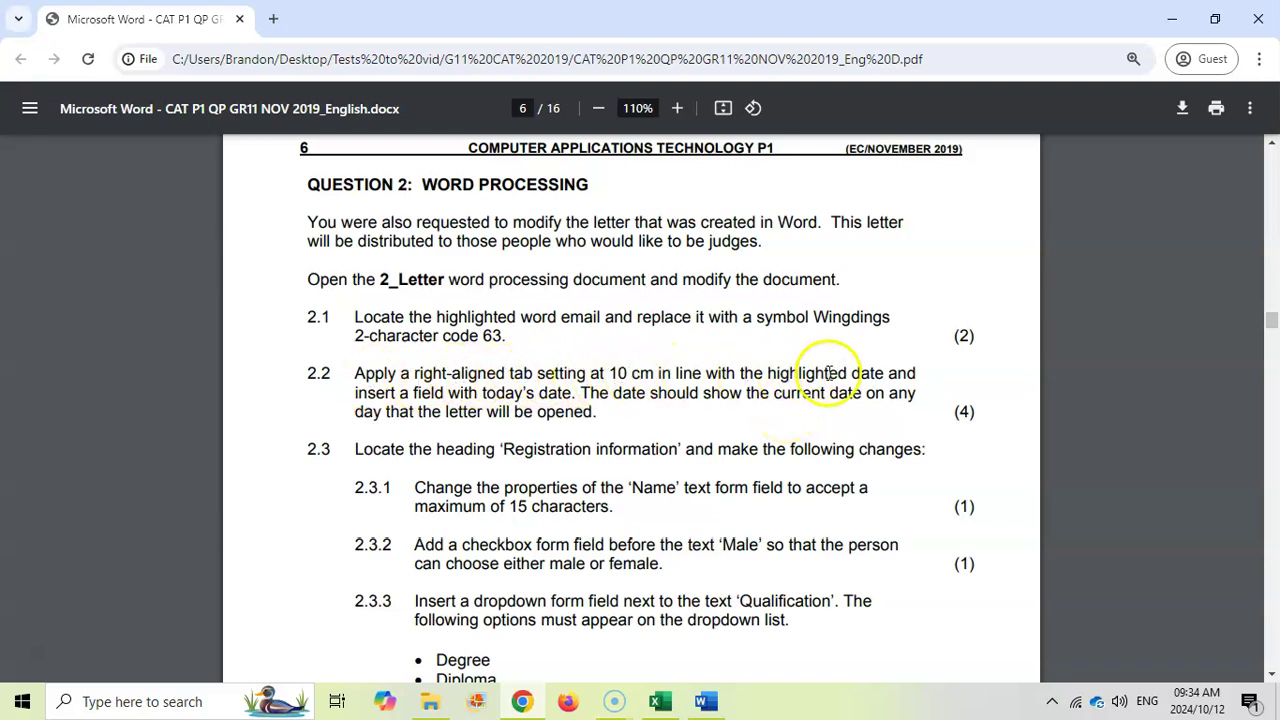
left_click(730, 706)
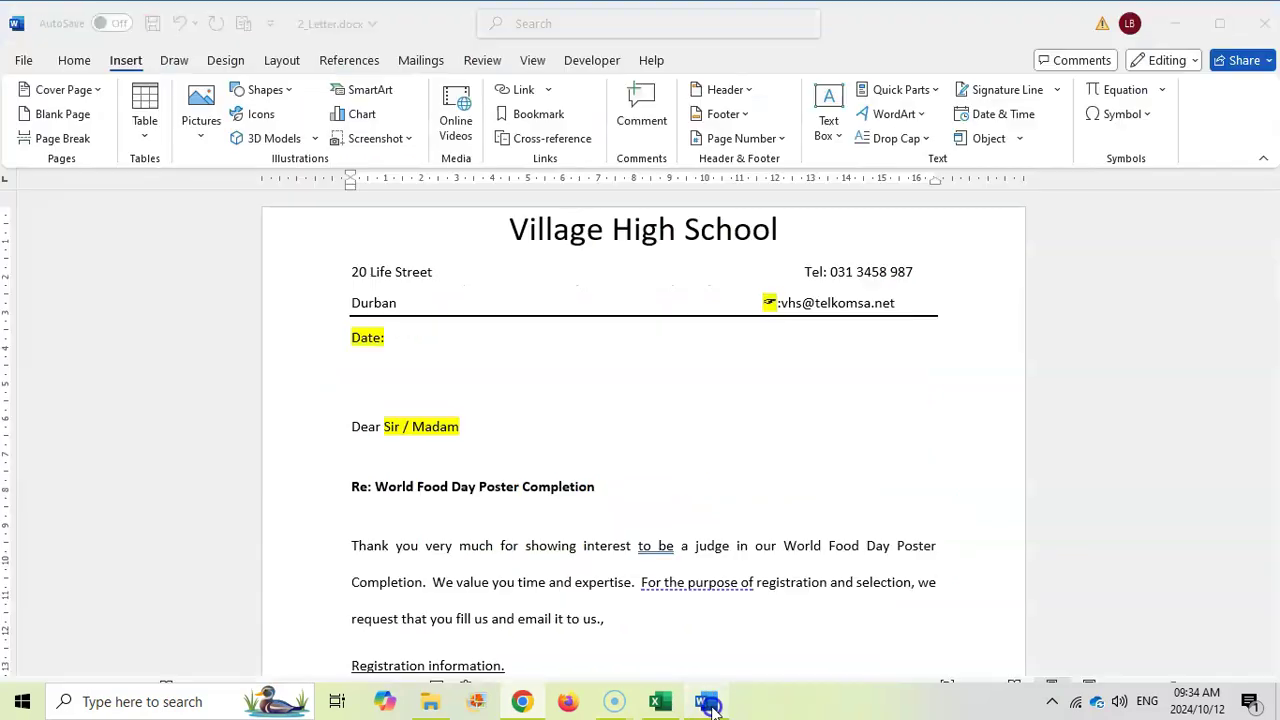
left_click(329, 342)
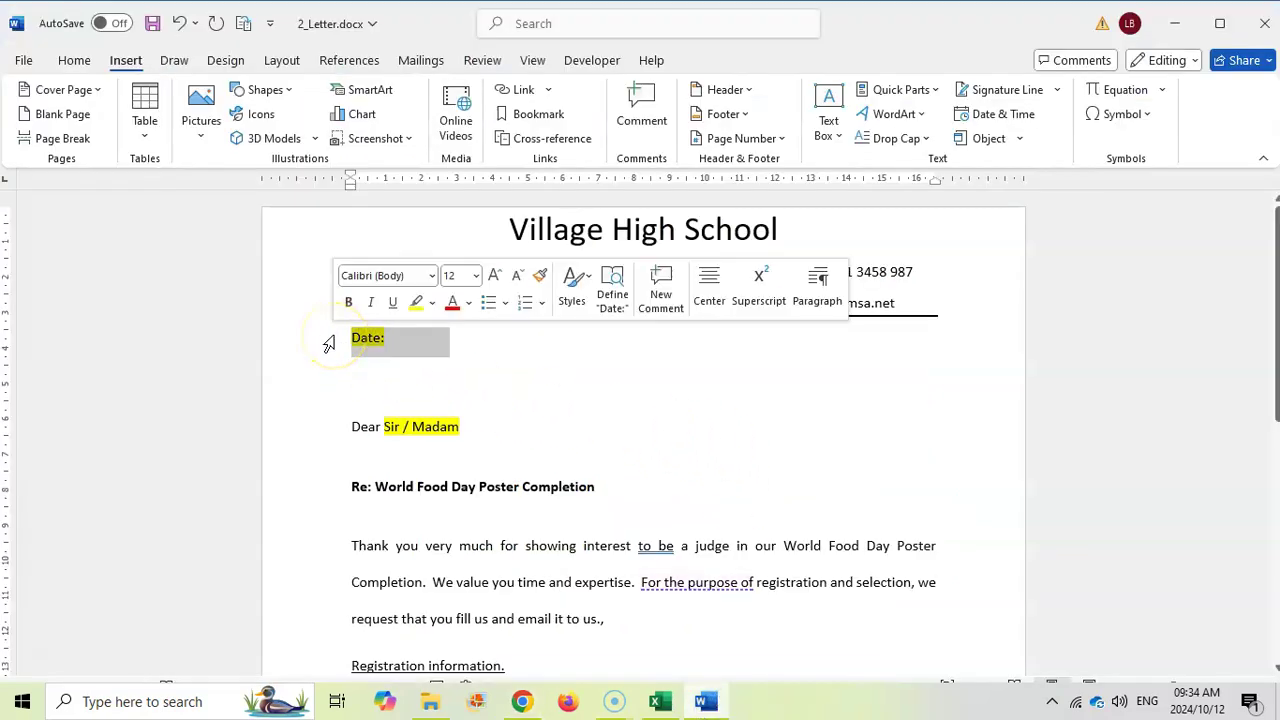
left_click(522, 701)
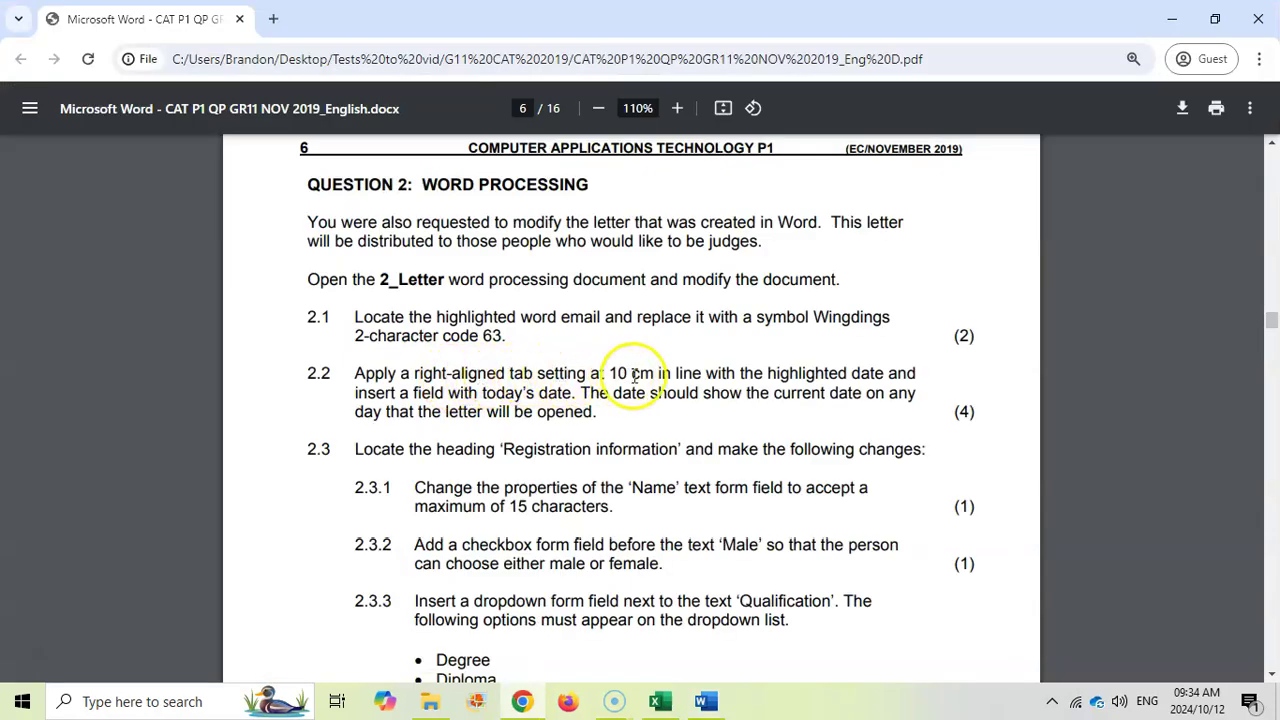
left_click(707, 702)
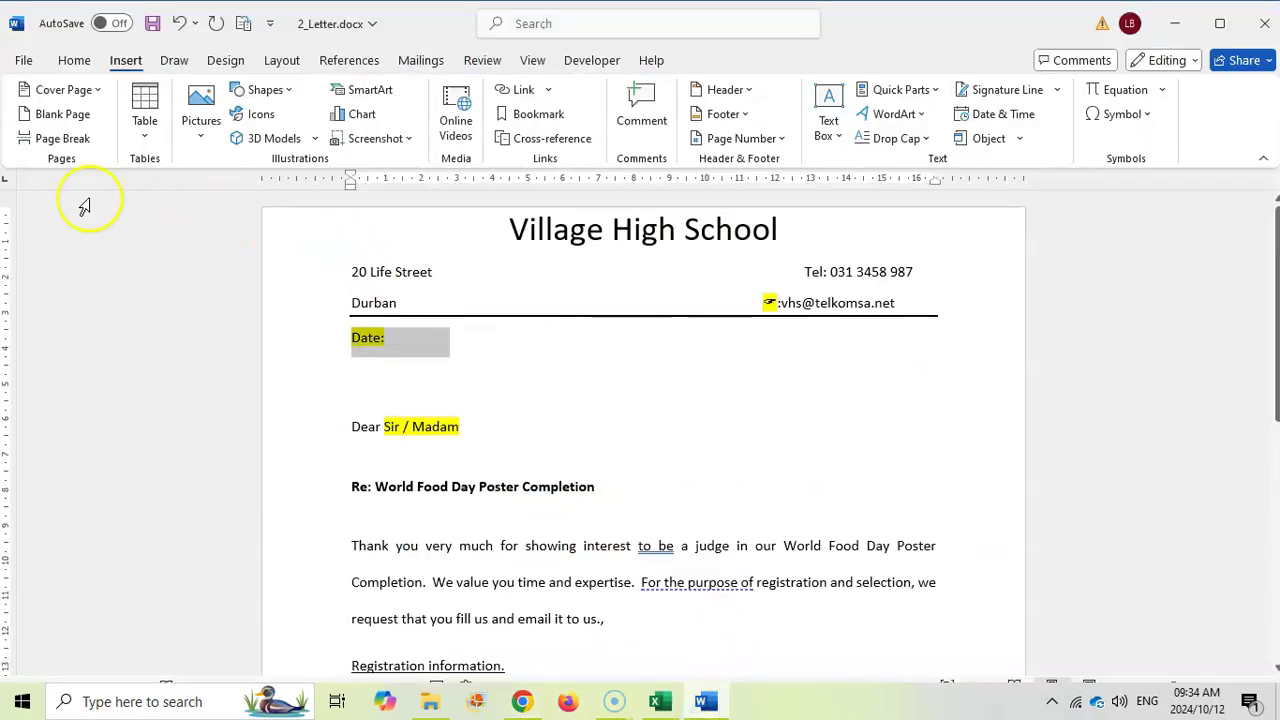
left_click(538, 64)
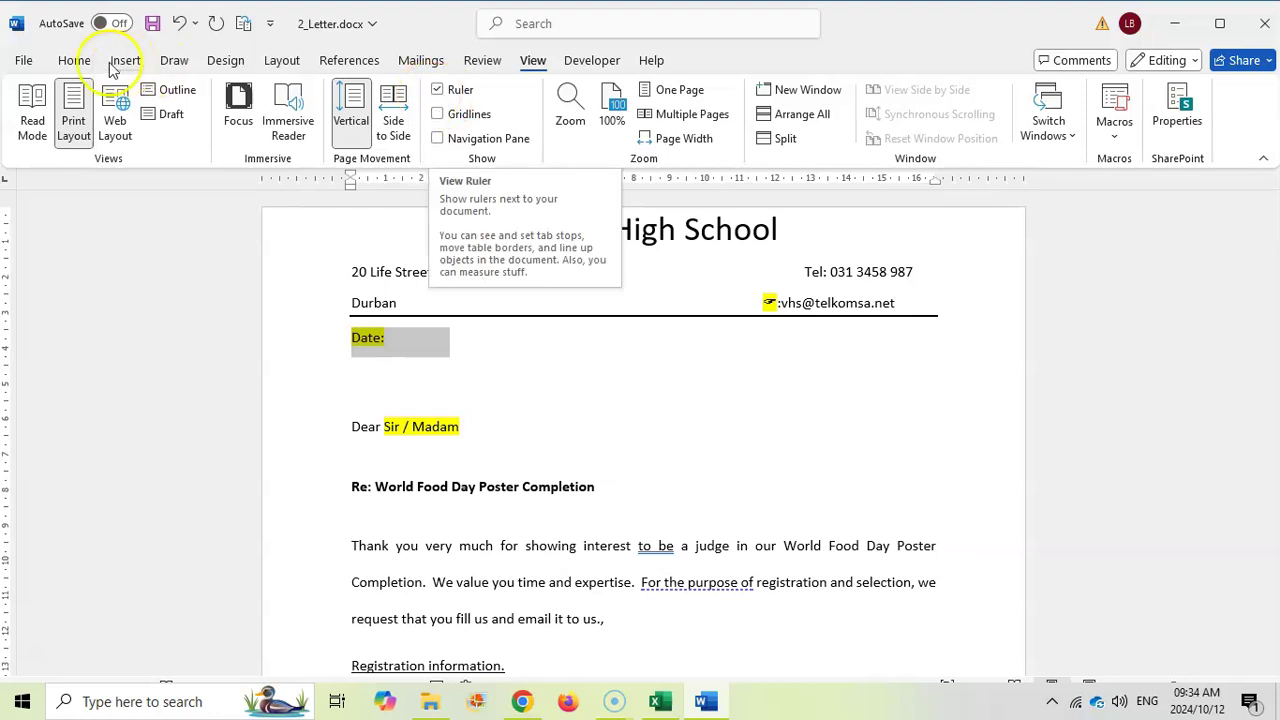
left_click(78, 60)
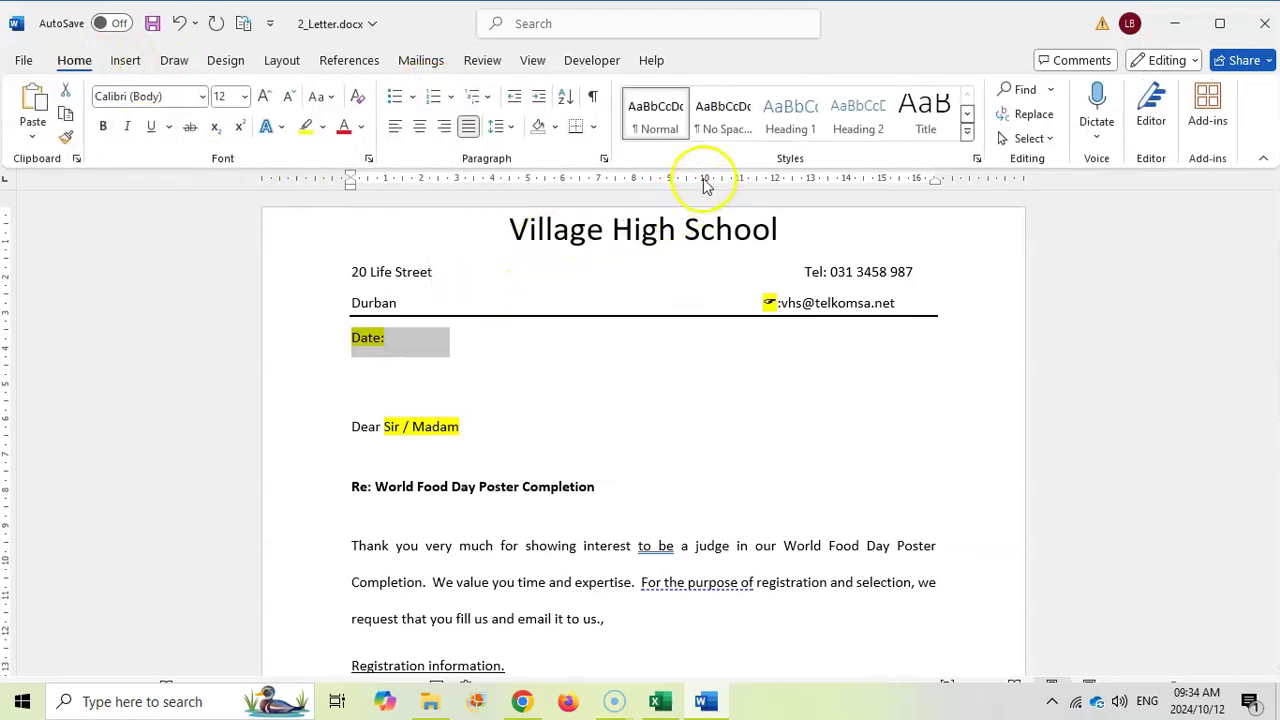
left_click(5, 183)
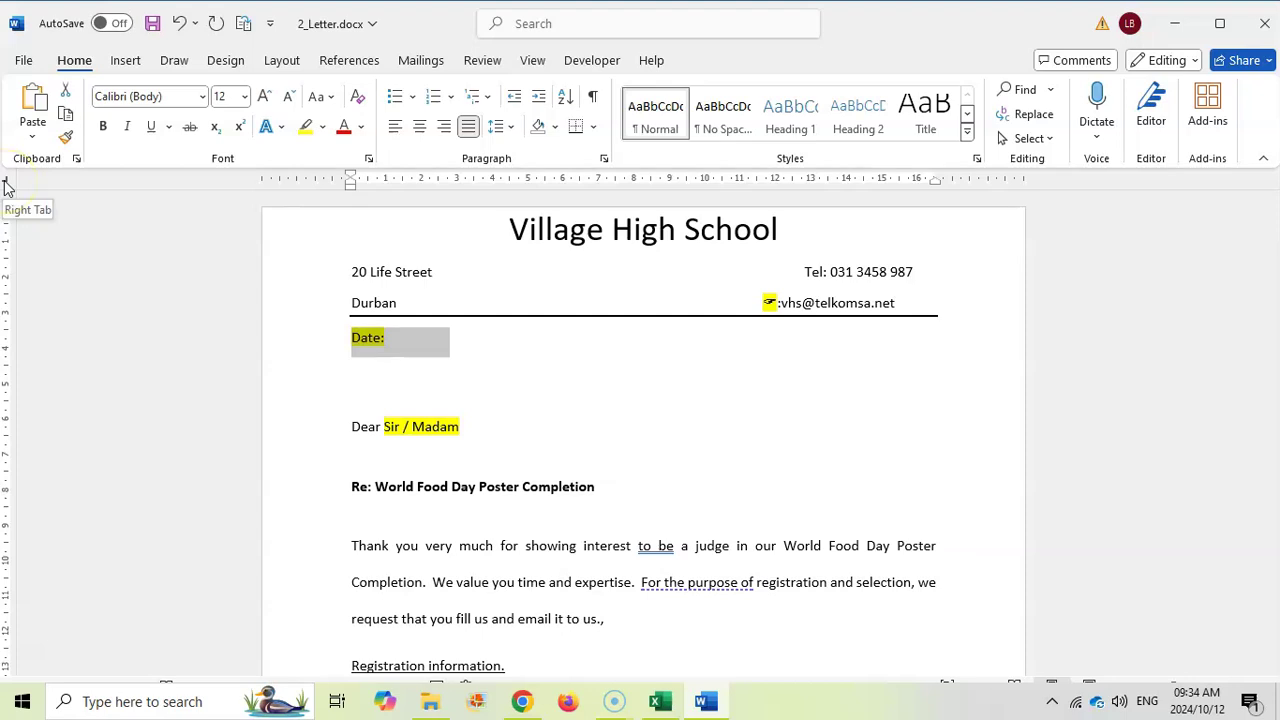
left_click(5, 181)
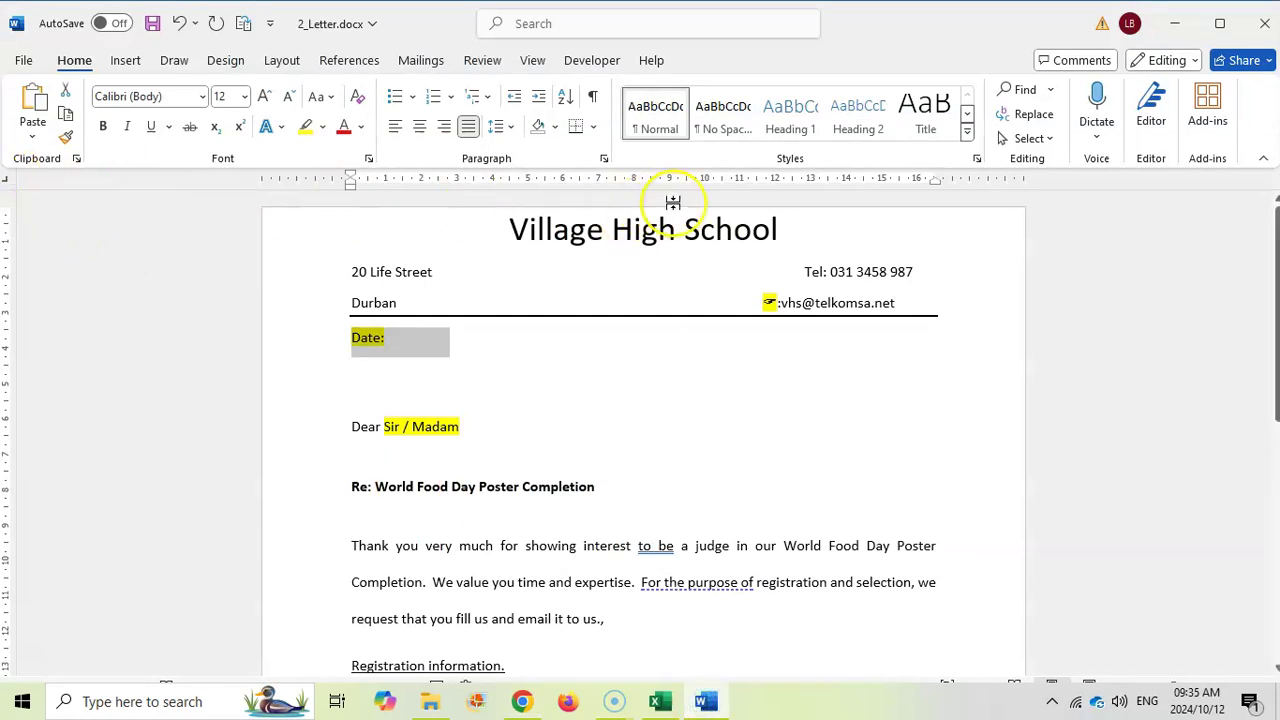
left_click(706, 184)
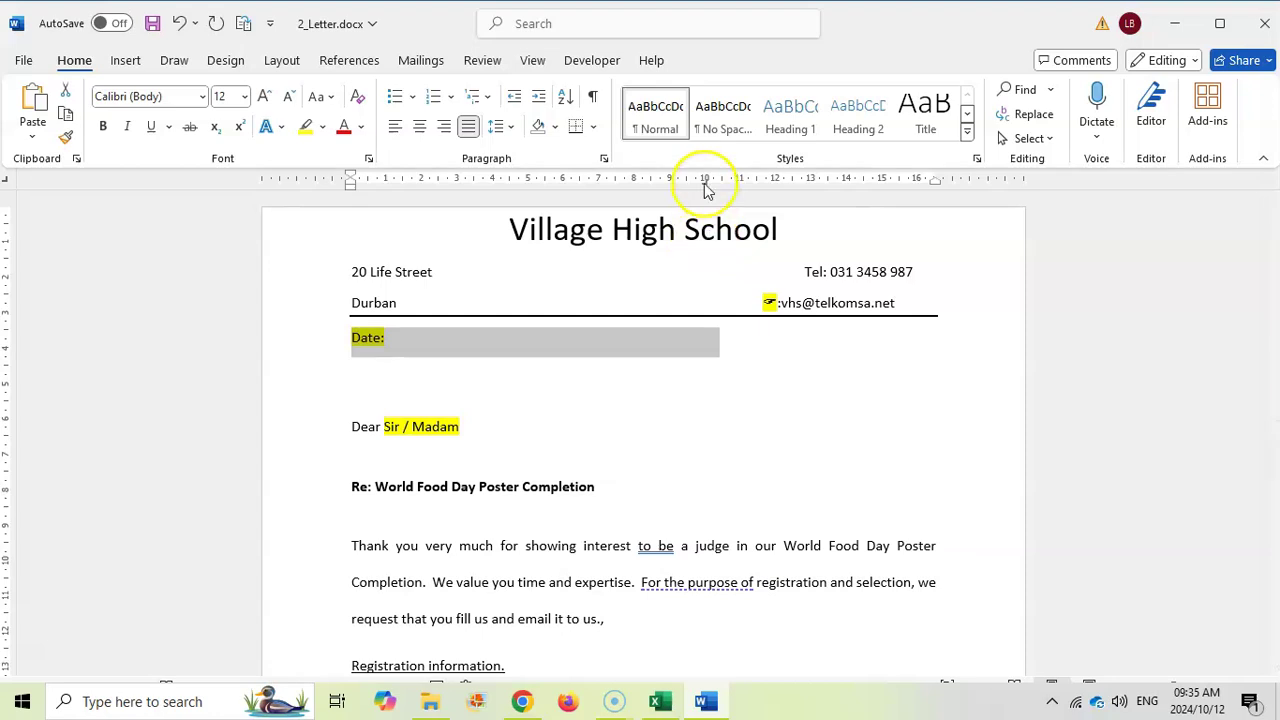
Step: Check the position and alignment of the "Date:" line's tab stop in the tab settings and accept them
double_click(706, 184)
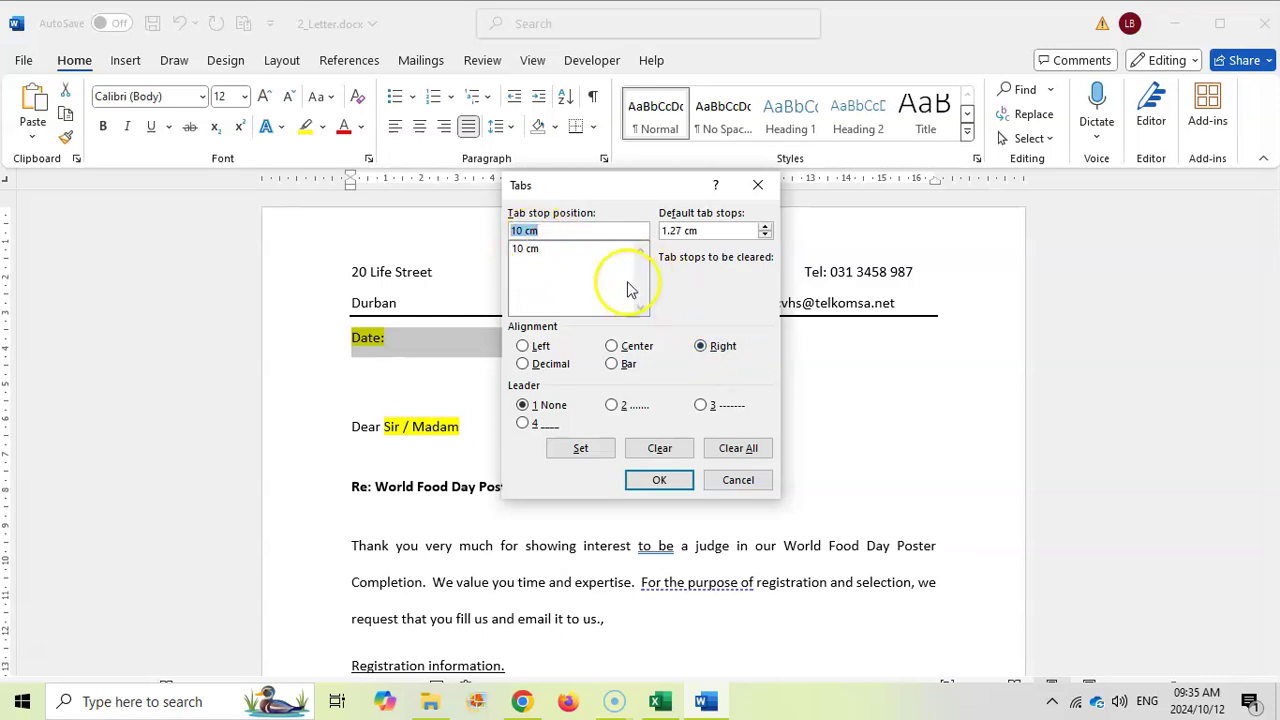
left_click(580, 448)
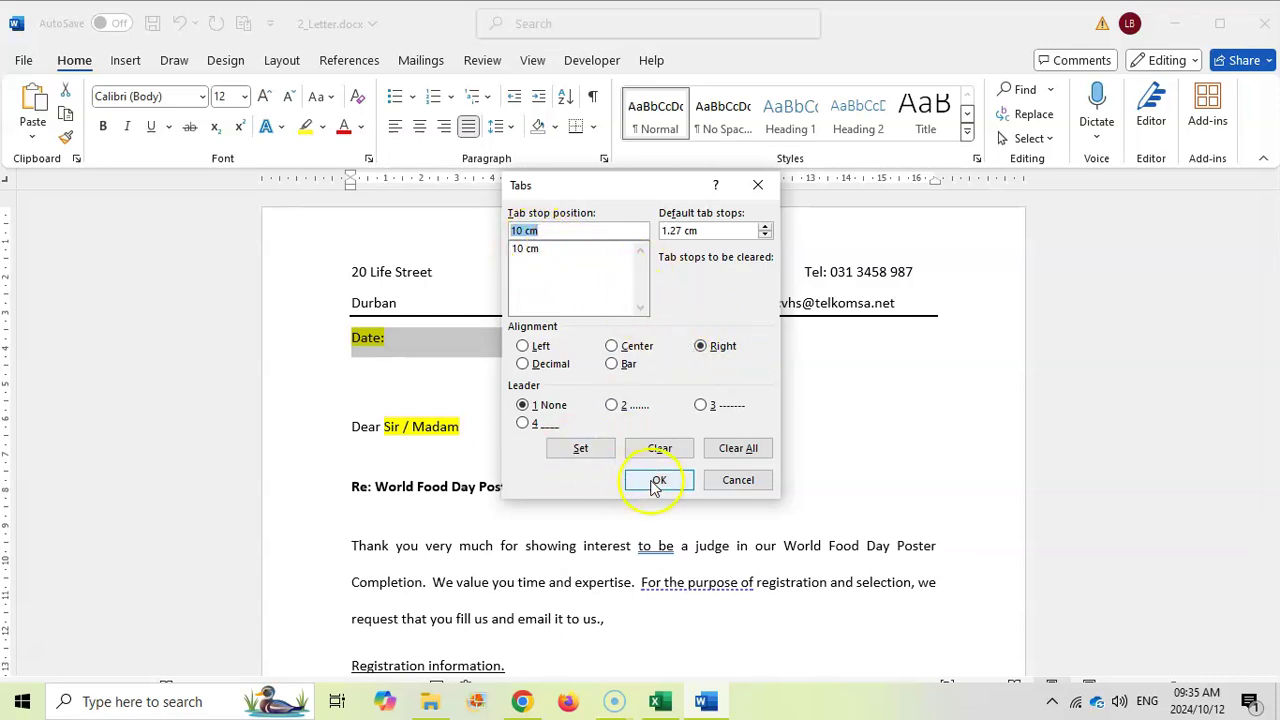
left_click(659, 480)
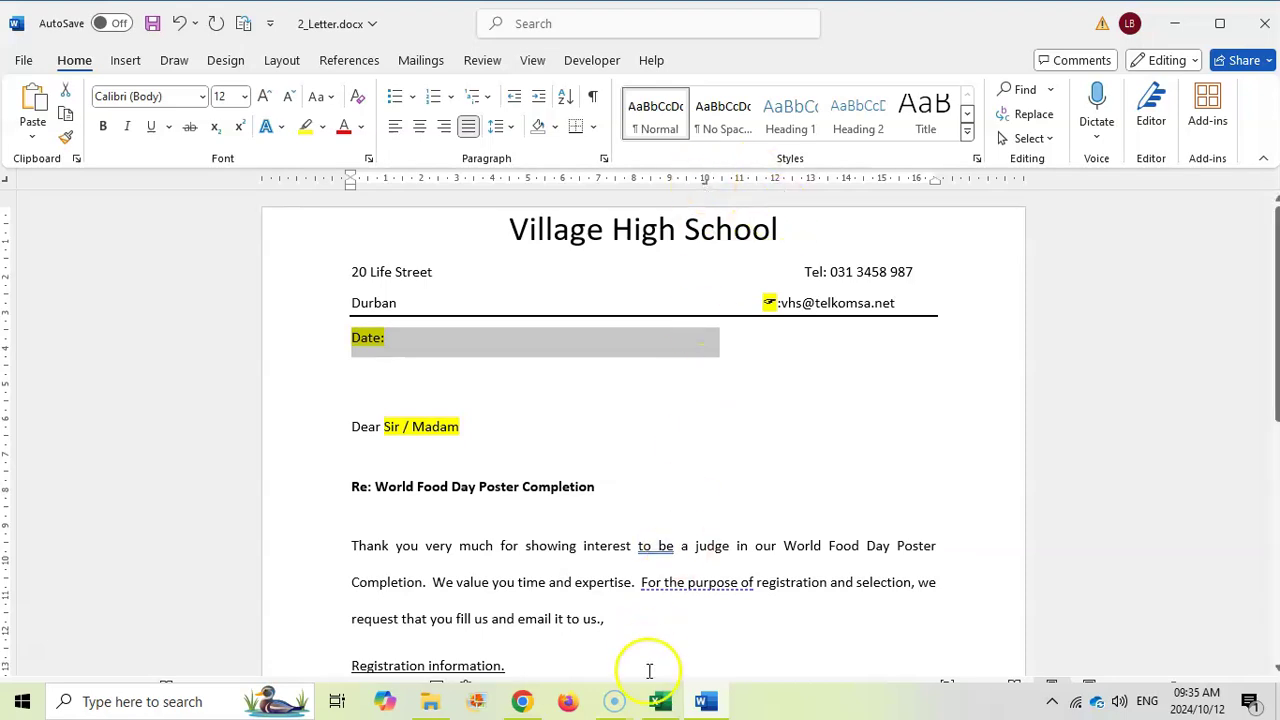
Step: Insert an automatically updating date field in the 10/12/2024 format at the end of the "Date:" line
left_click(707, 703)
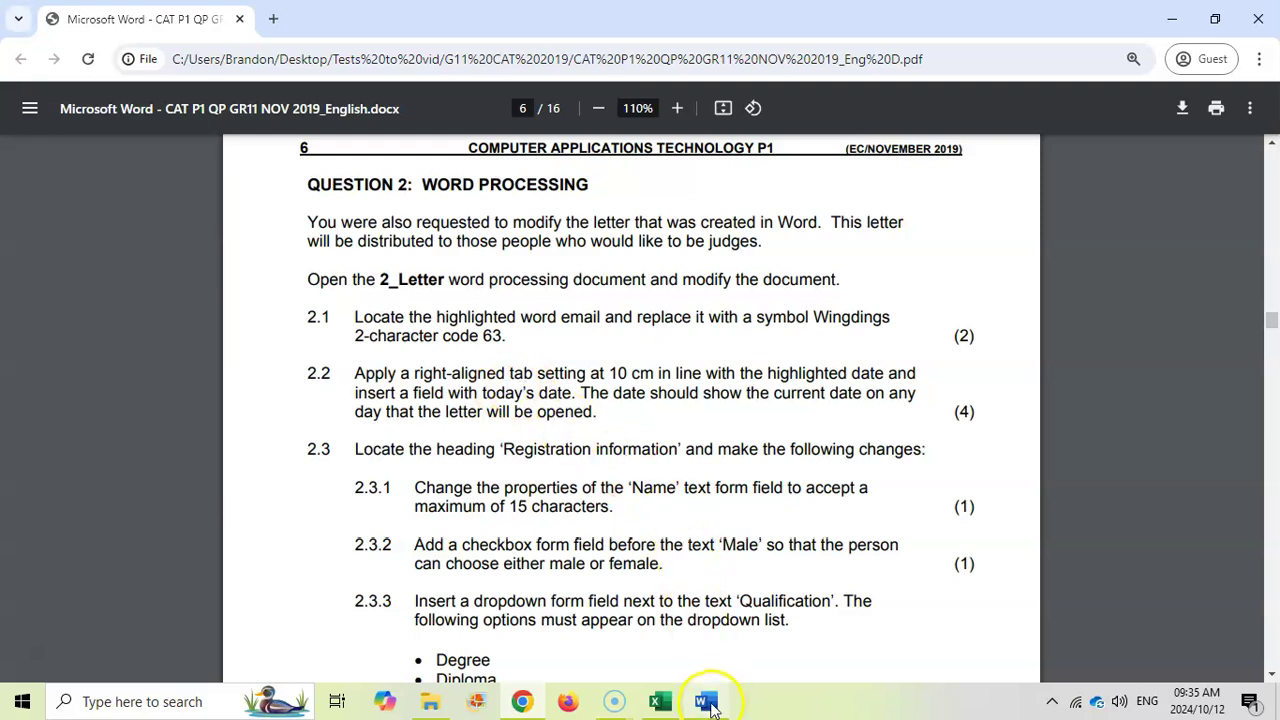
mouse_move(711, 708)
left_click(706, 652)
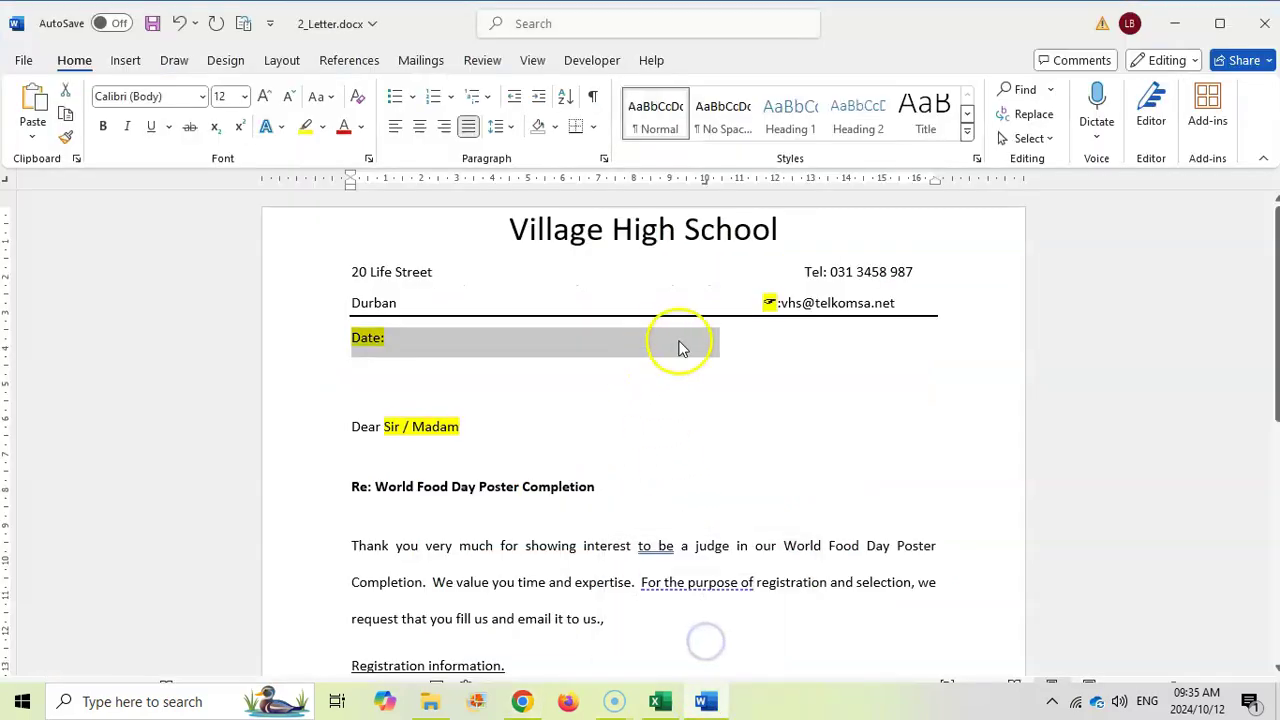
left_click(725, 333)
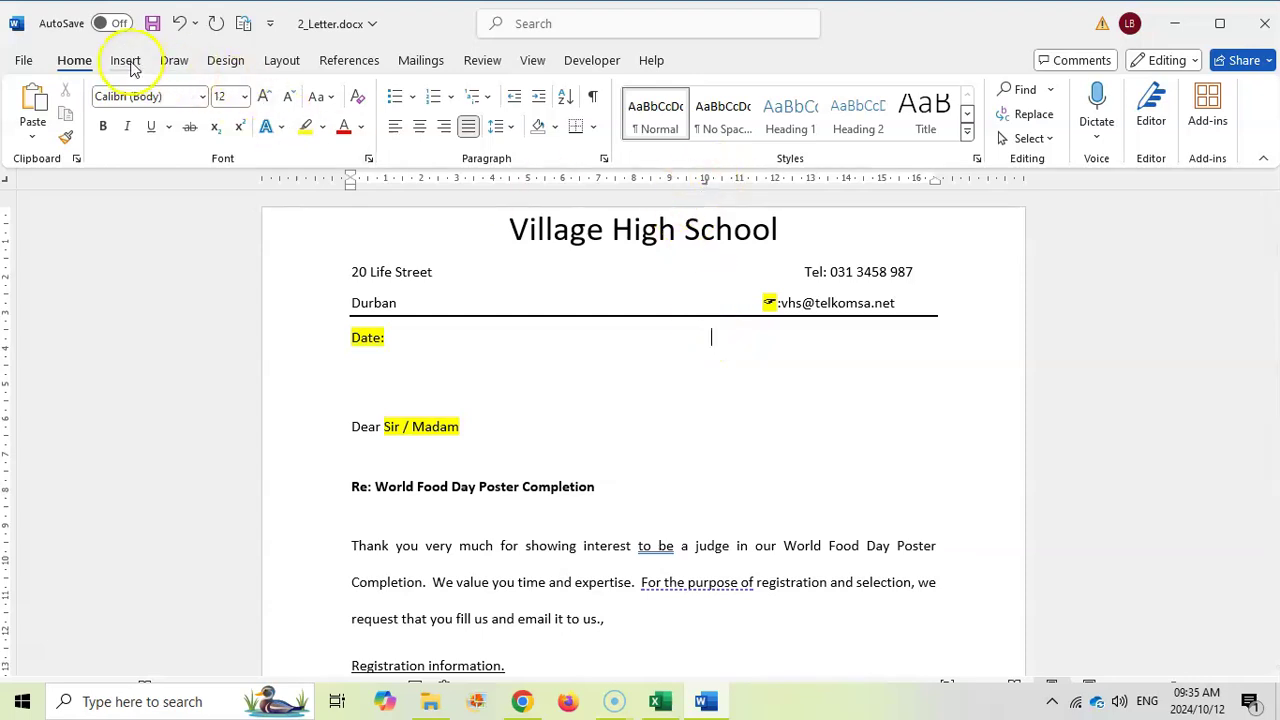
left_click(127, 62)
left_click(1003, 114)
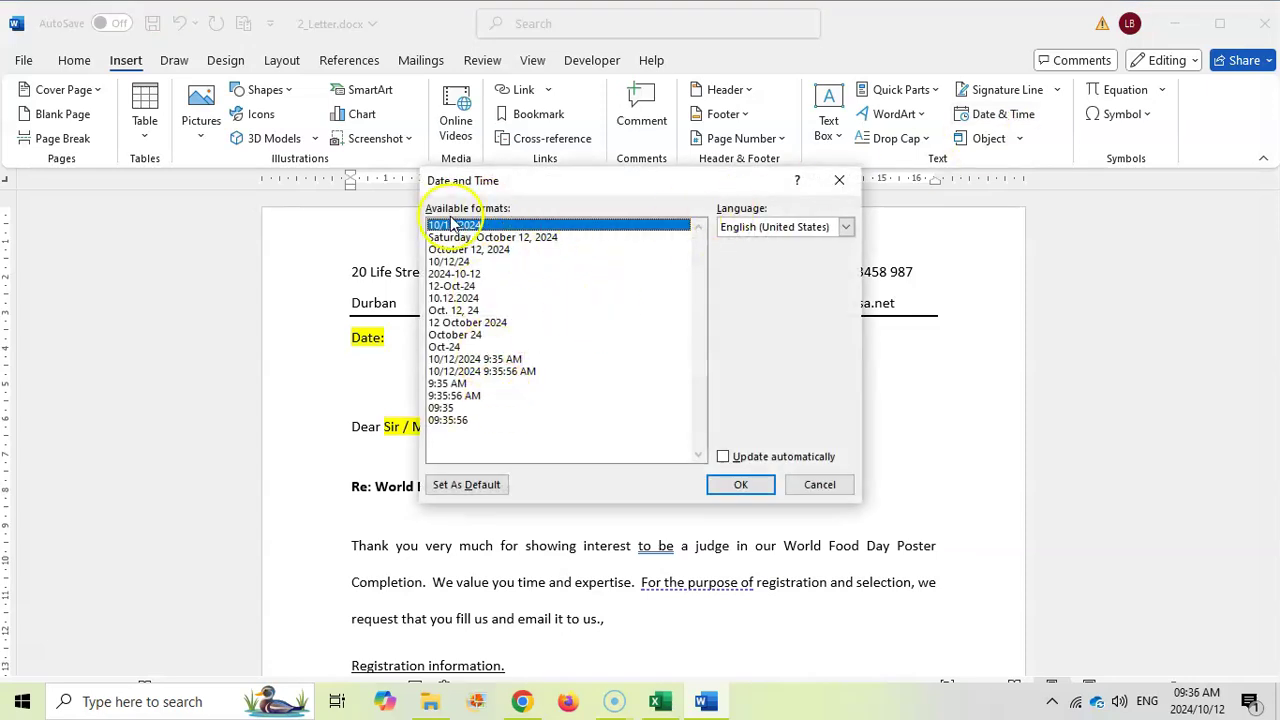
left_click(522, 701)
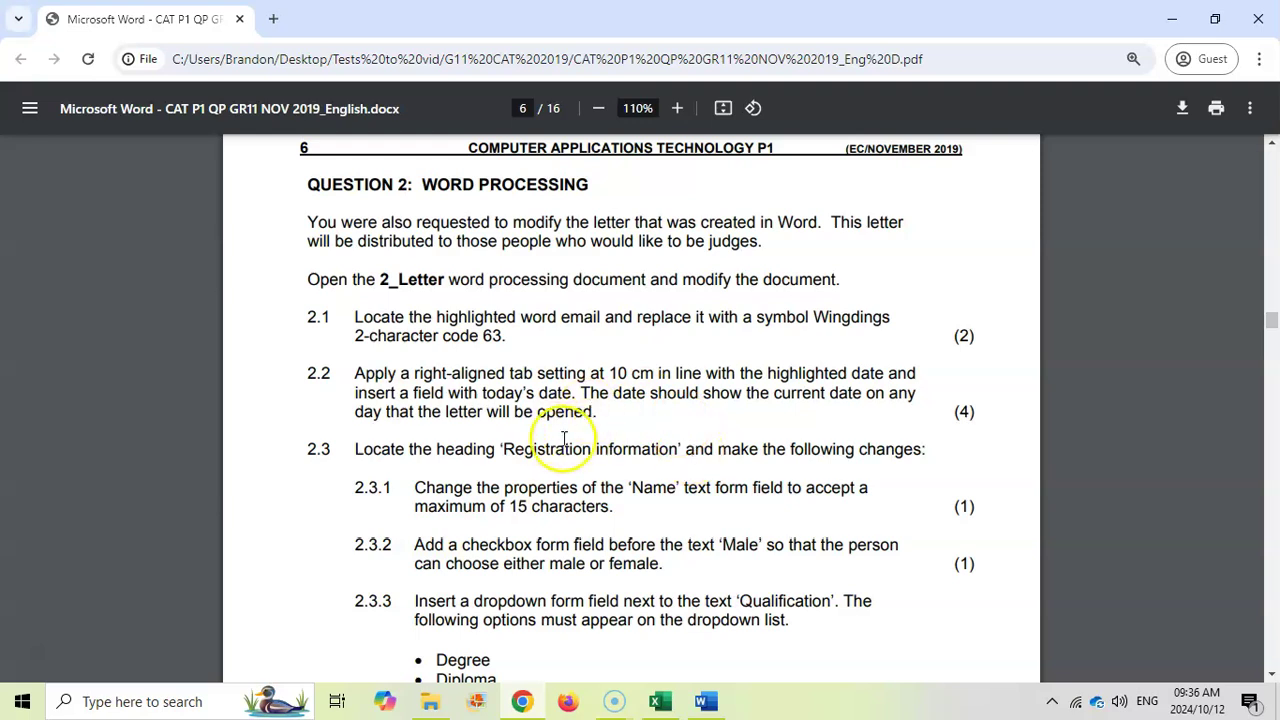
left_click(728, 712)
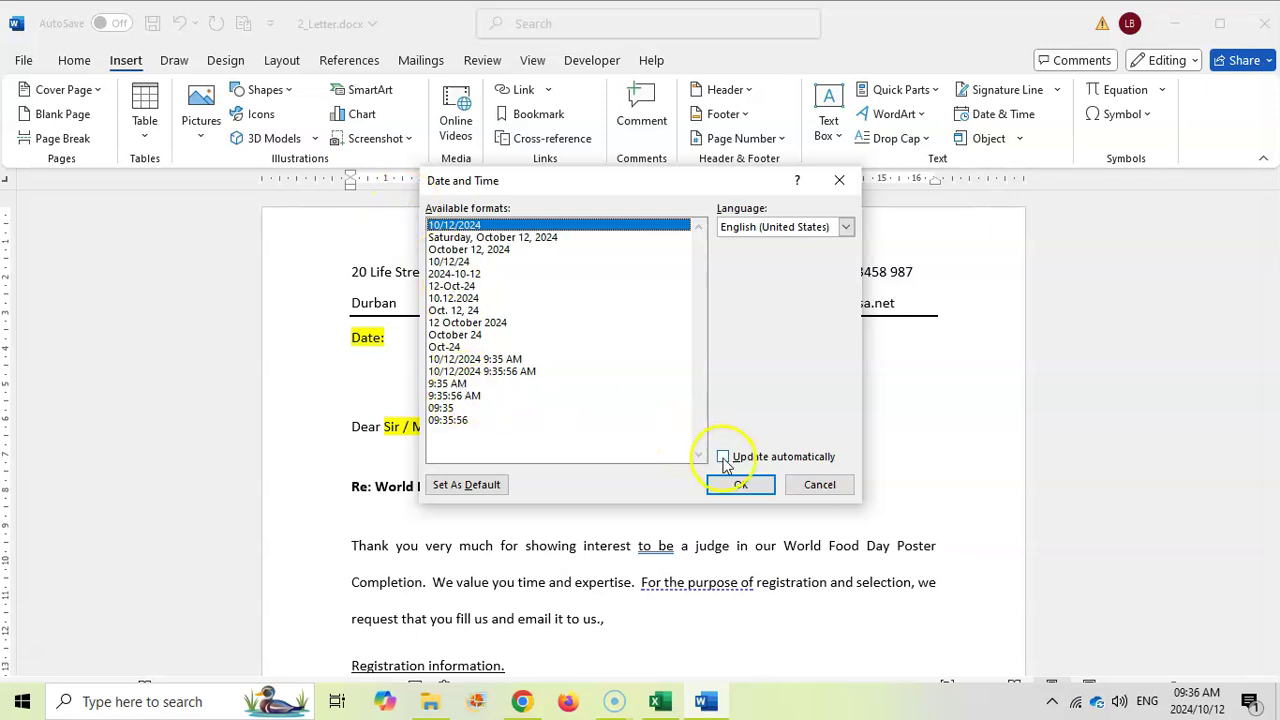
left_click(740, 486)
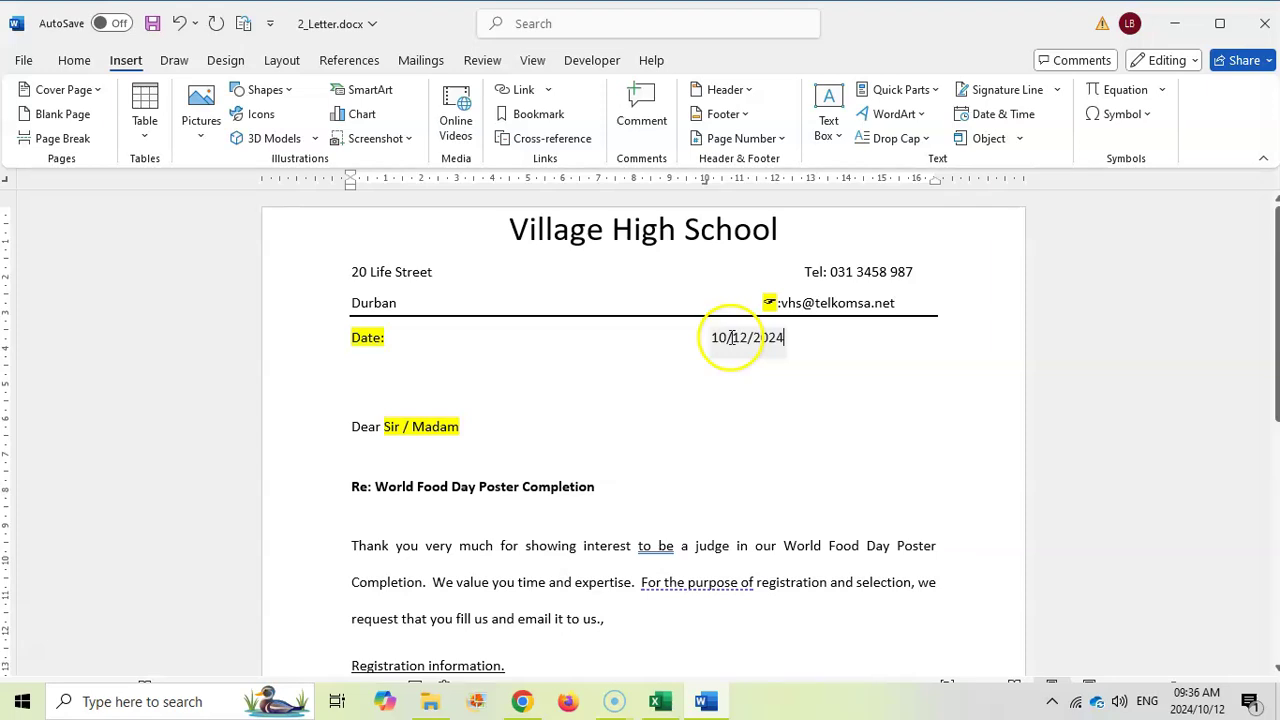
left_click(730, 384)
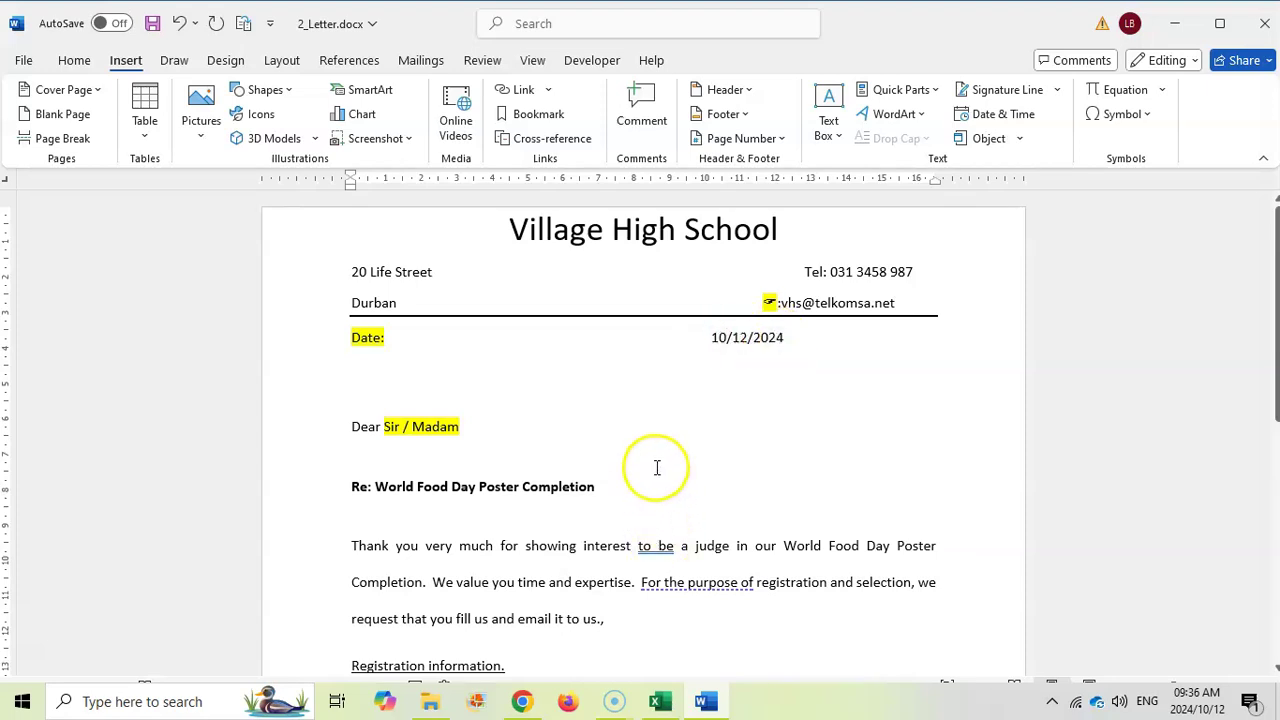
Step: Following question 2.3.1 in the exam PDF, set the maximum length of the letter's "Name" text form field to 15 characters
left_click(522, 701)
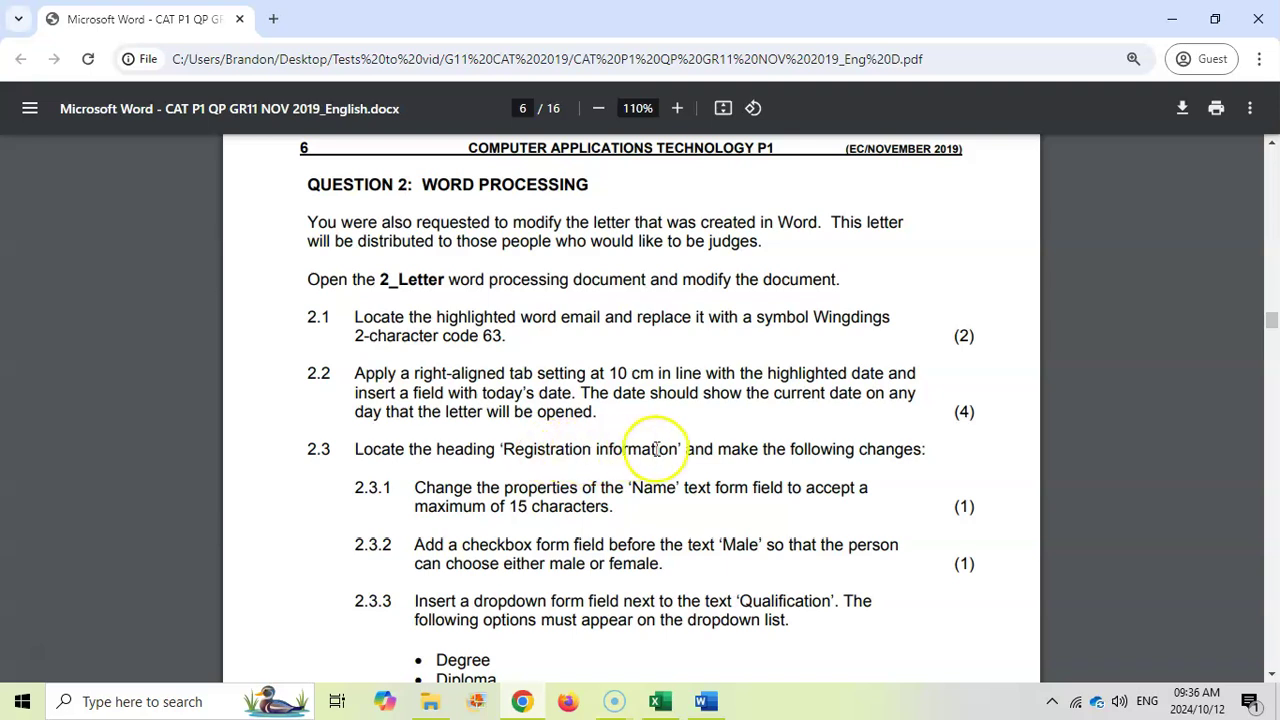
left_click(706, 701)
scroll(557, 491, "down", 5)
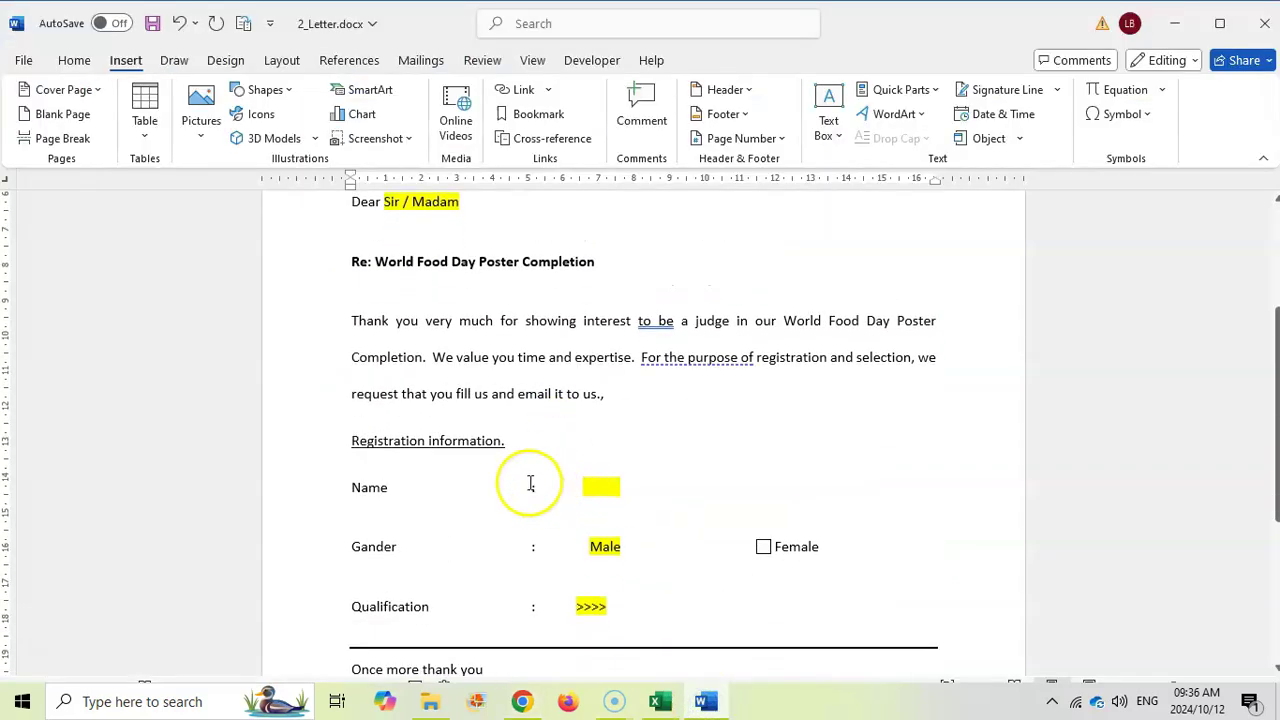
key("alt+Tab")
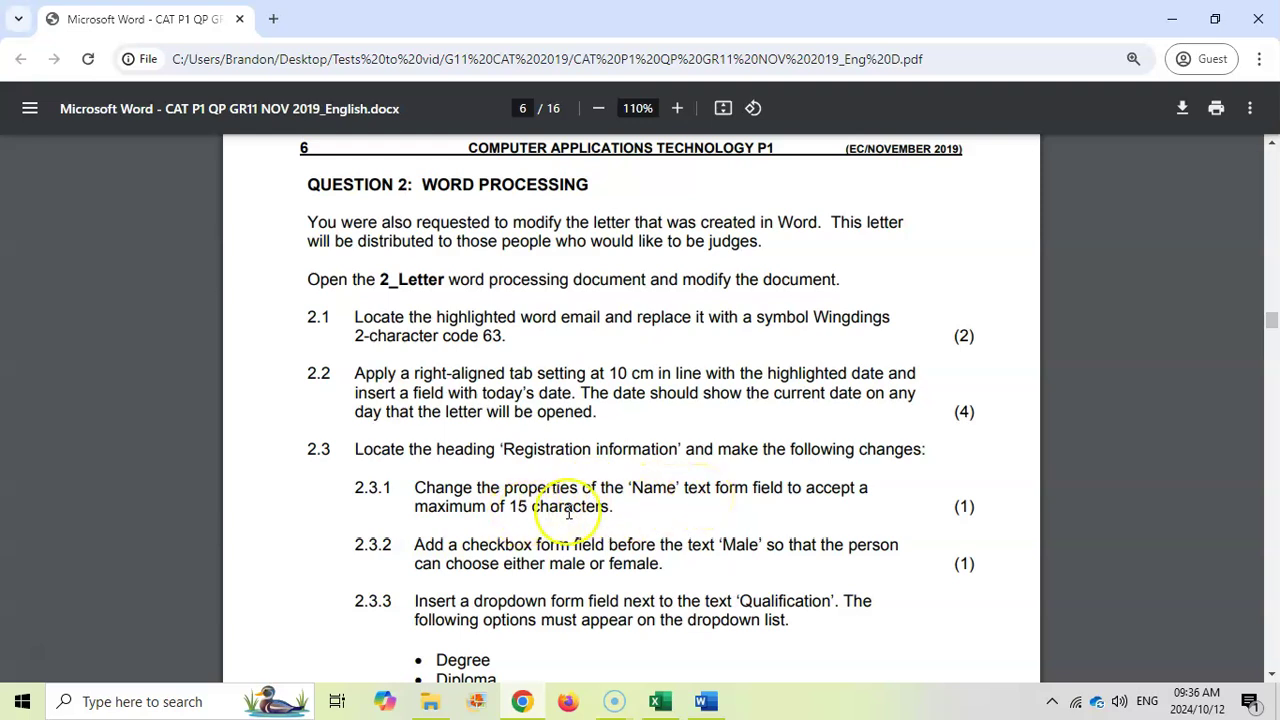
key("alt+Tab")
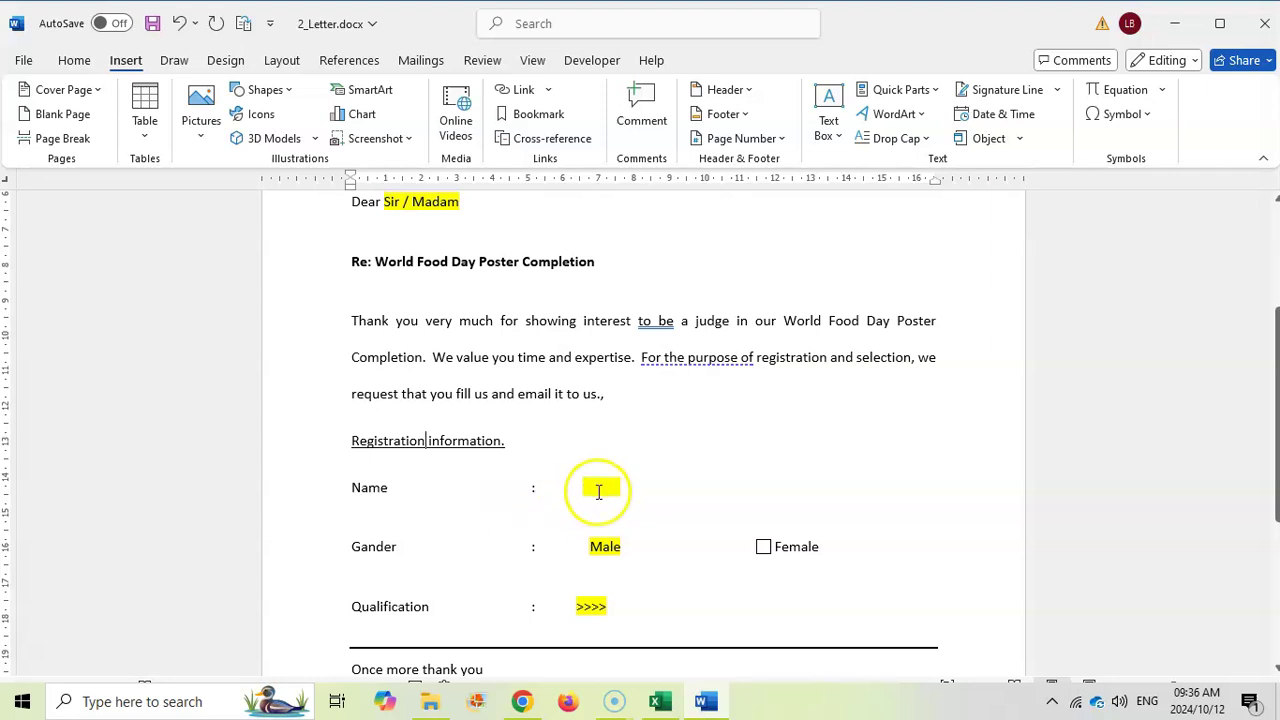
double_click(601, 488)
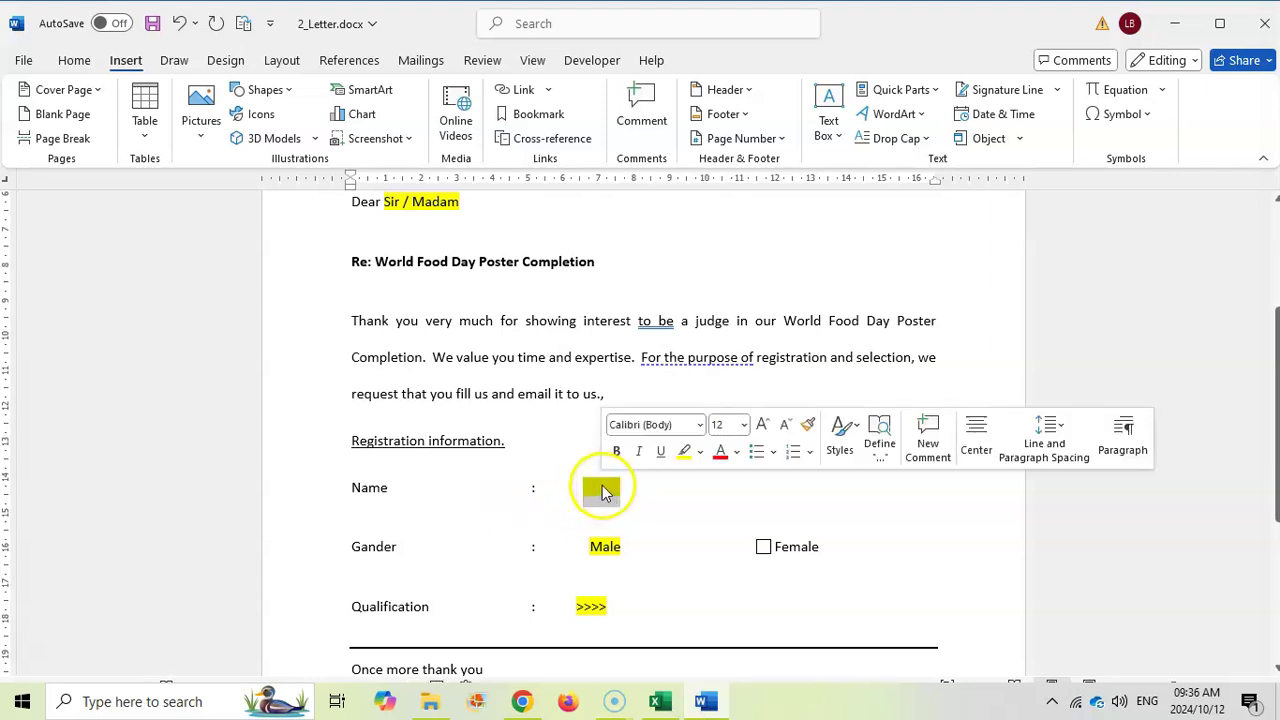
right_click(601, 490)
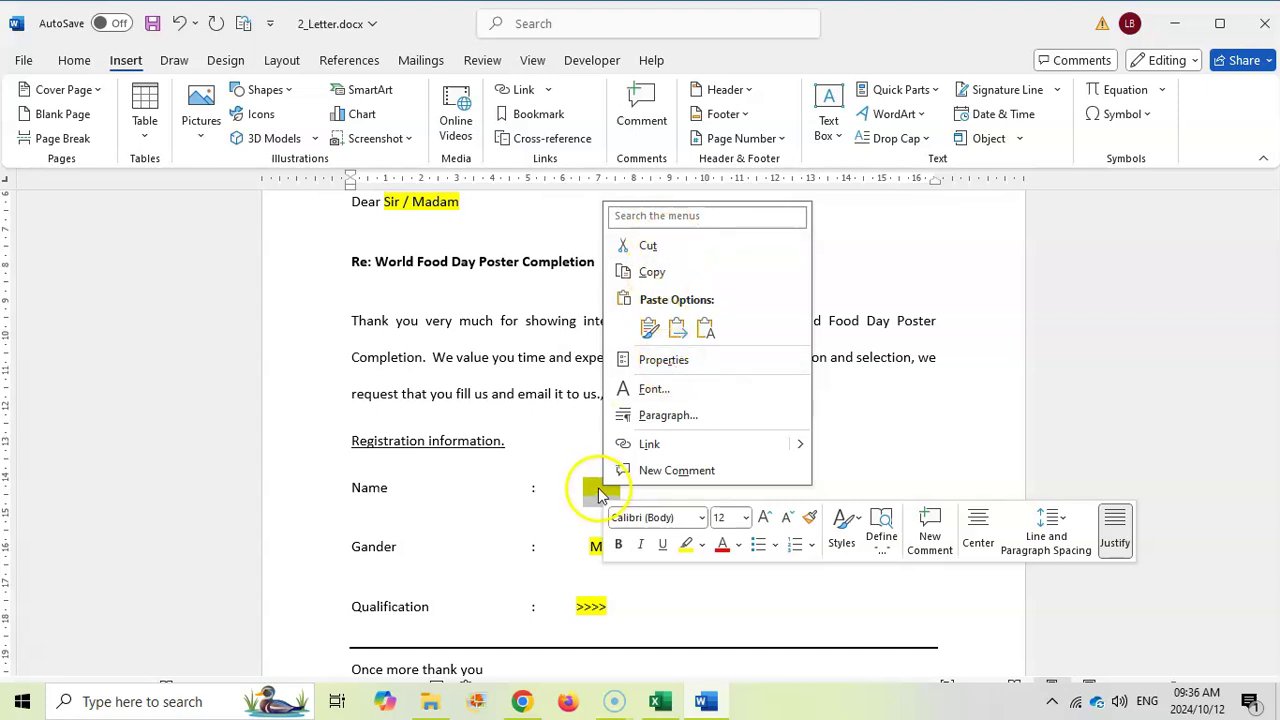
left_click(664, 362)
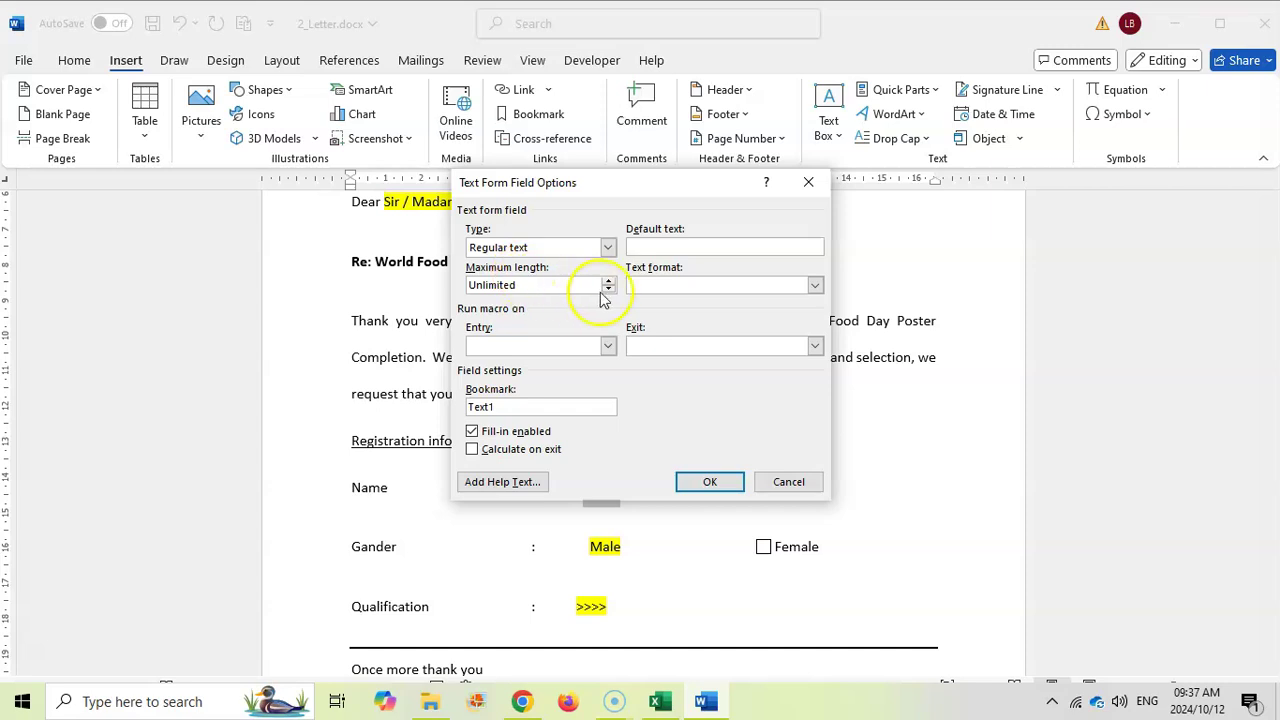
left_click_drag(548, 284, 455, 302)
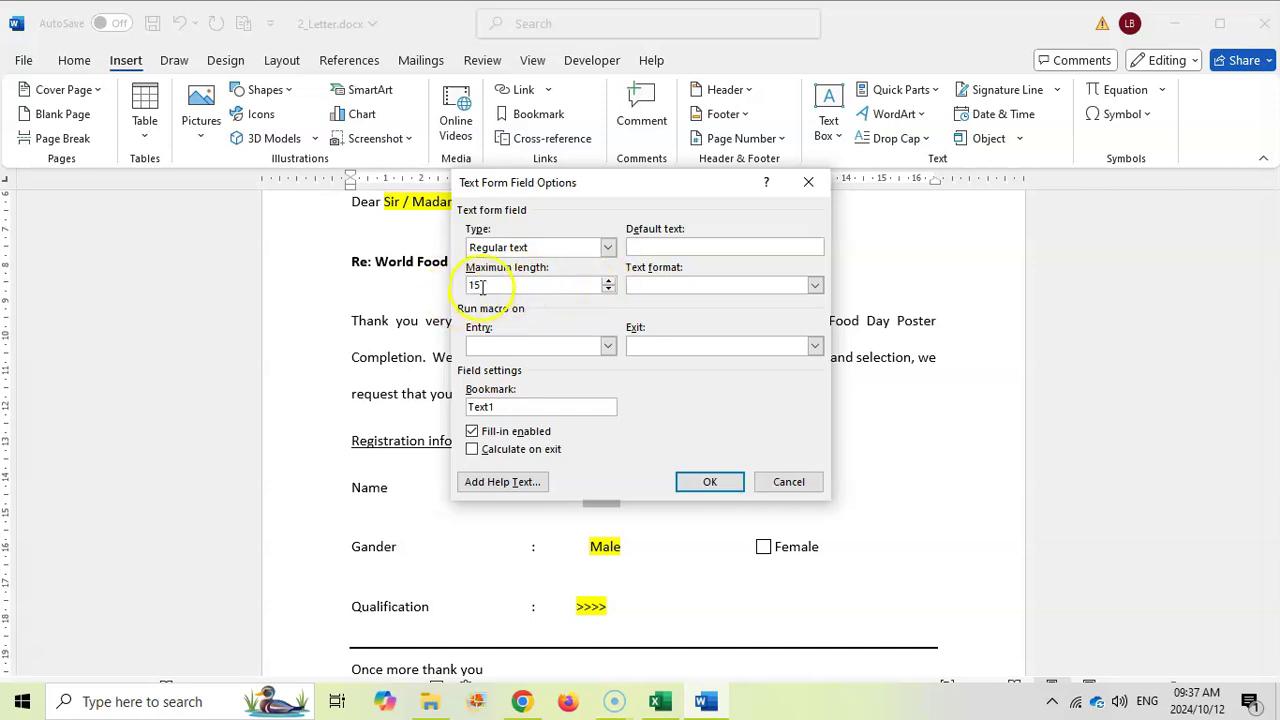
left_click(703, 481)
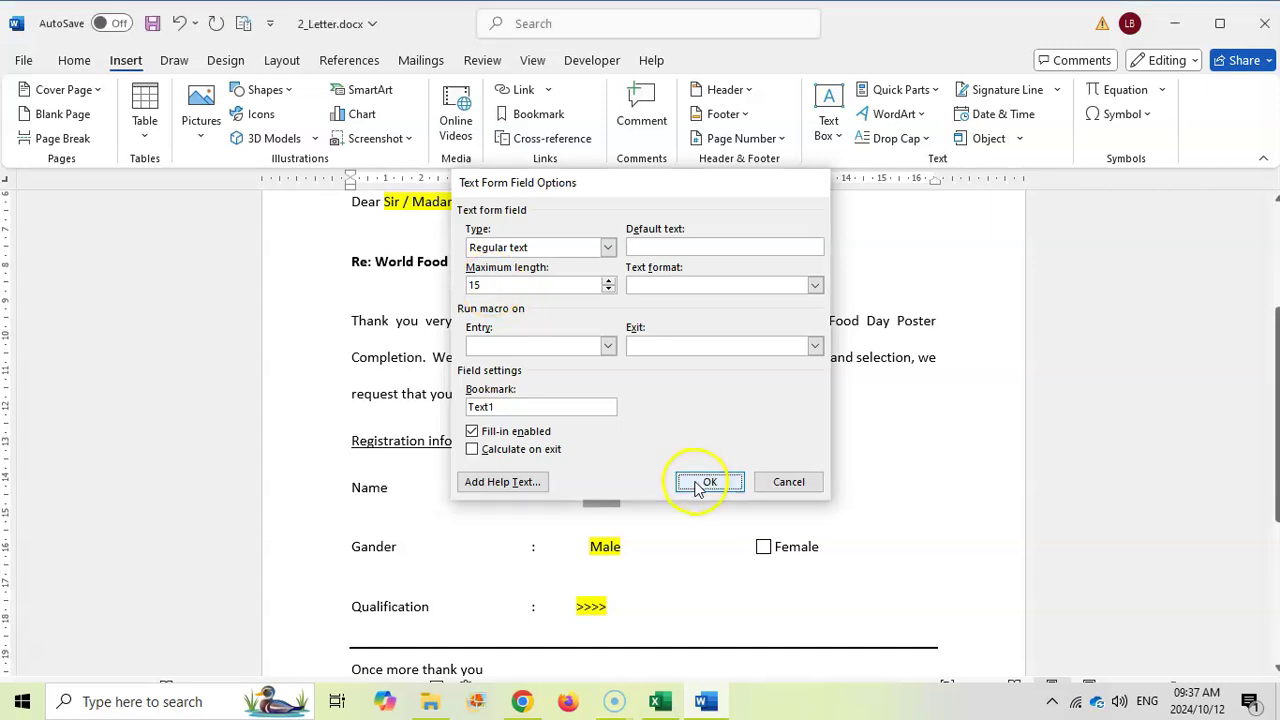
Step: Consult question 2.3.2 in the exam PDF and place the insertion point in the letter directly before the highlighted word "Male"
key("alt+Tab")
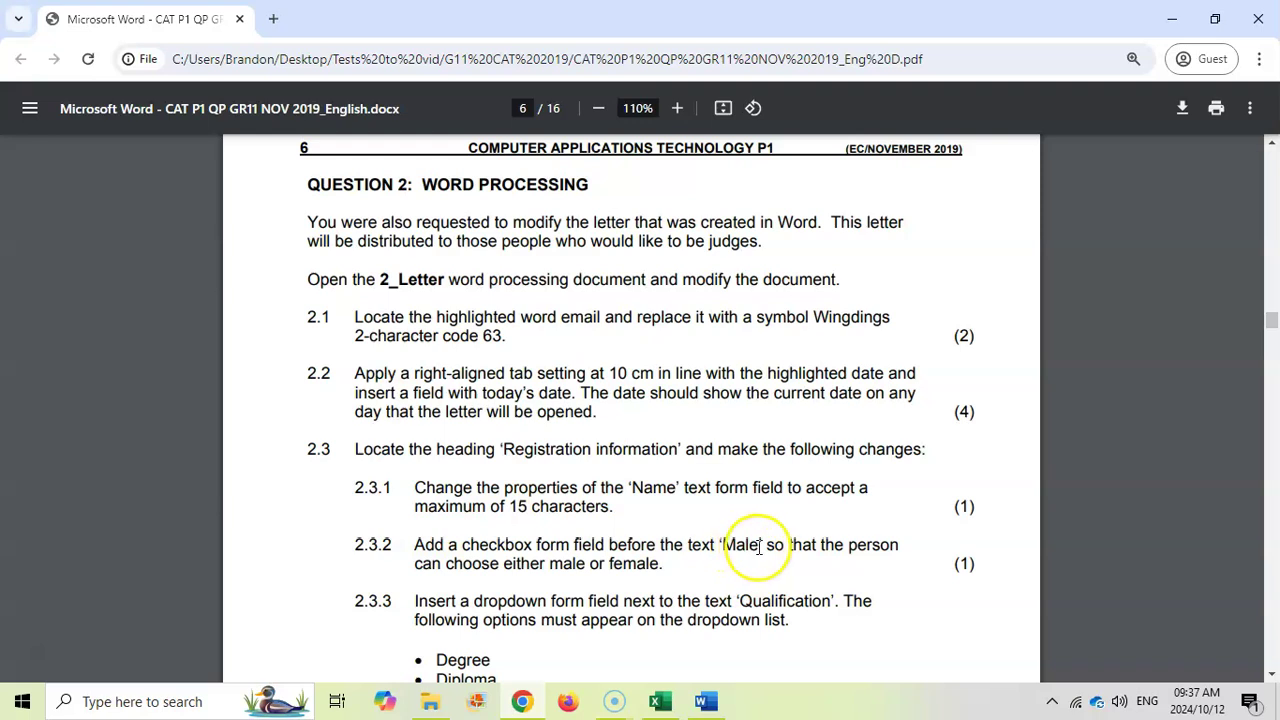
left_click(705, 703)
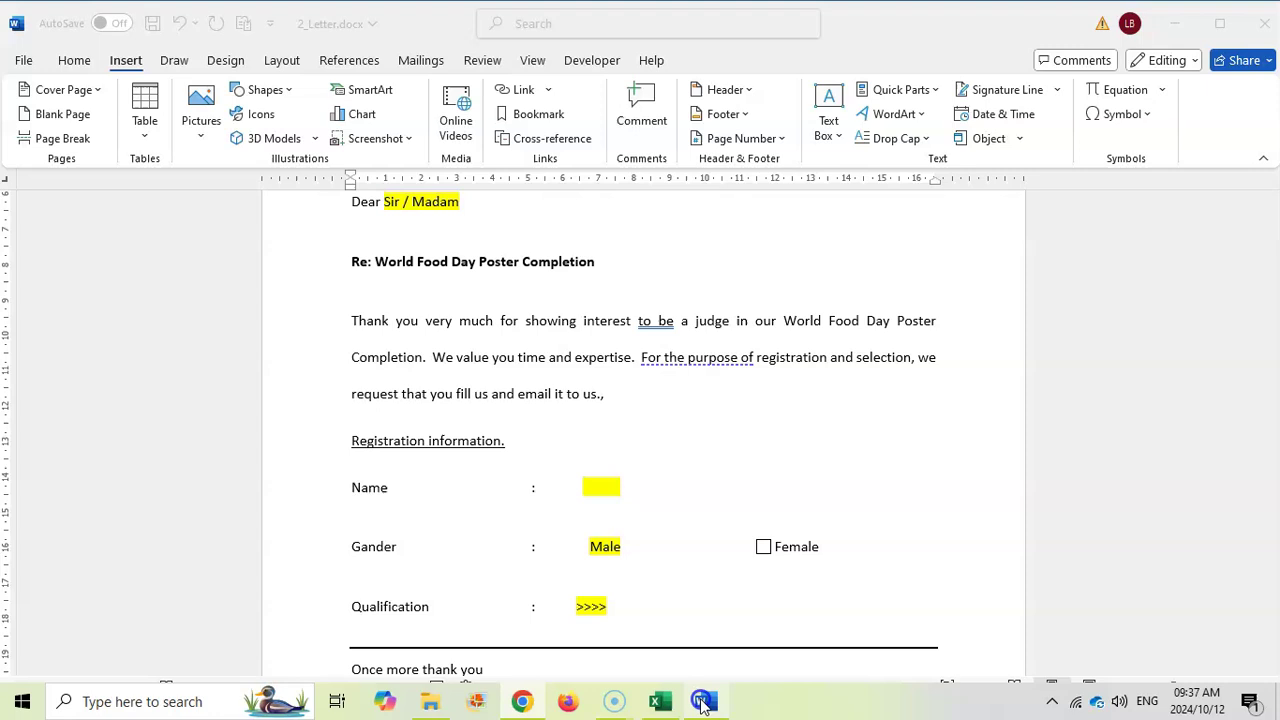
left_click(589, 546)
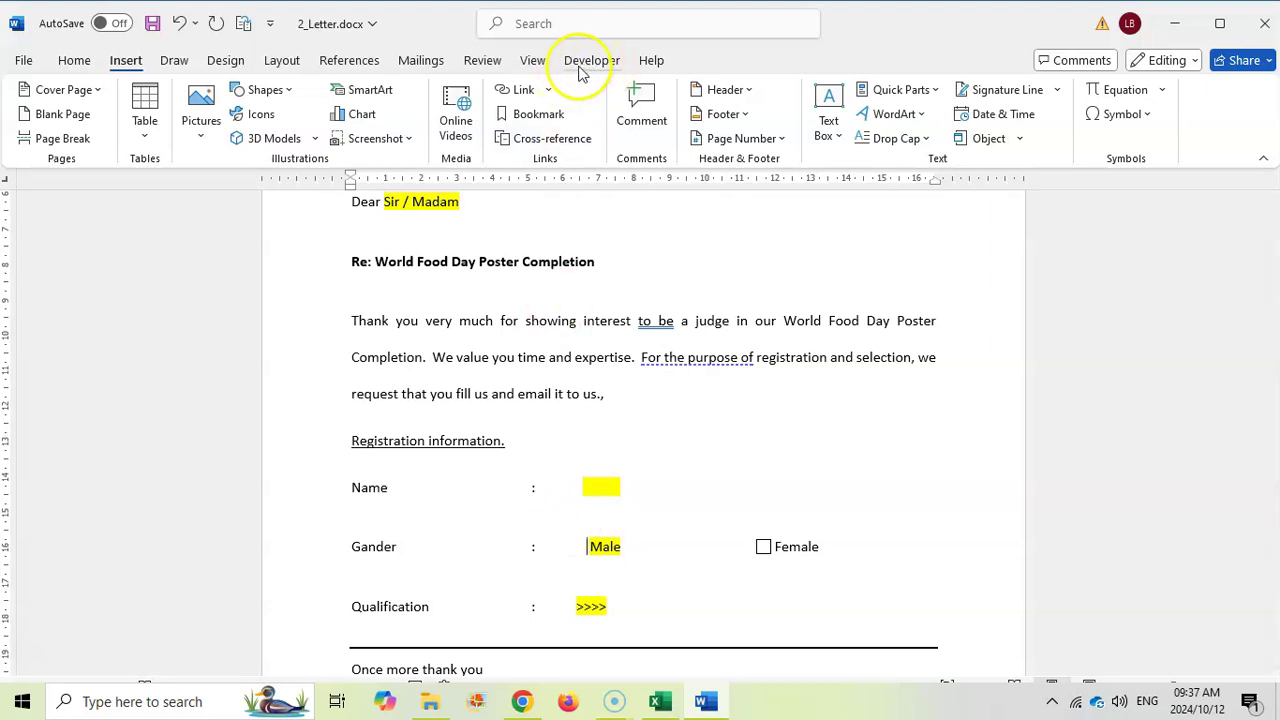
Step: Check in Word's ribbon customization options whether the Developer tab is enabled, and accept the settings
right_click(1216, 132)
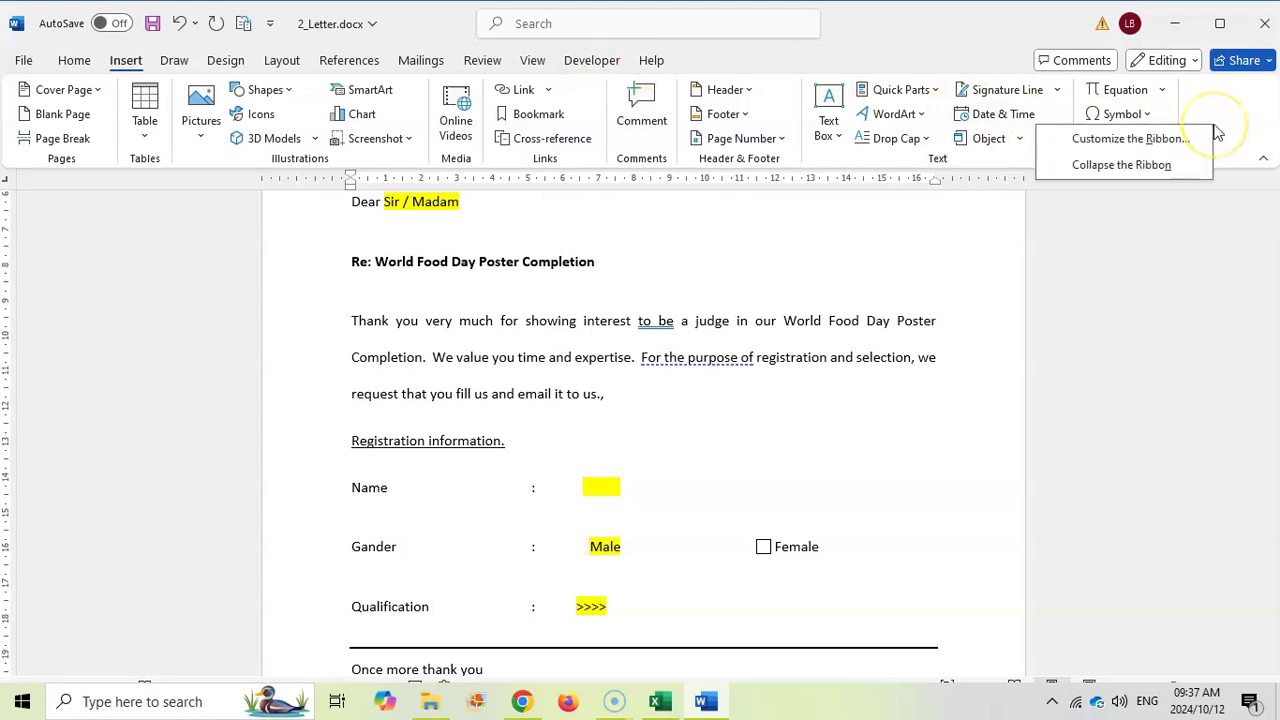
left_click(1141, 148)
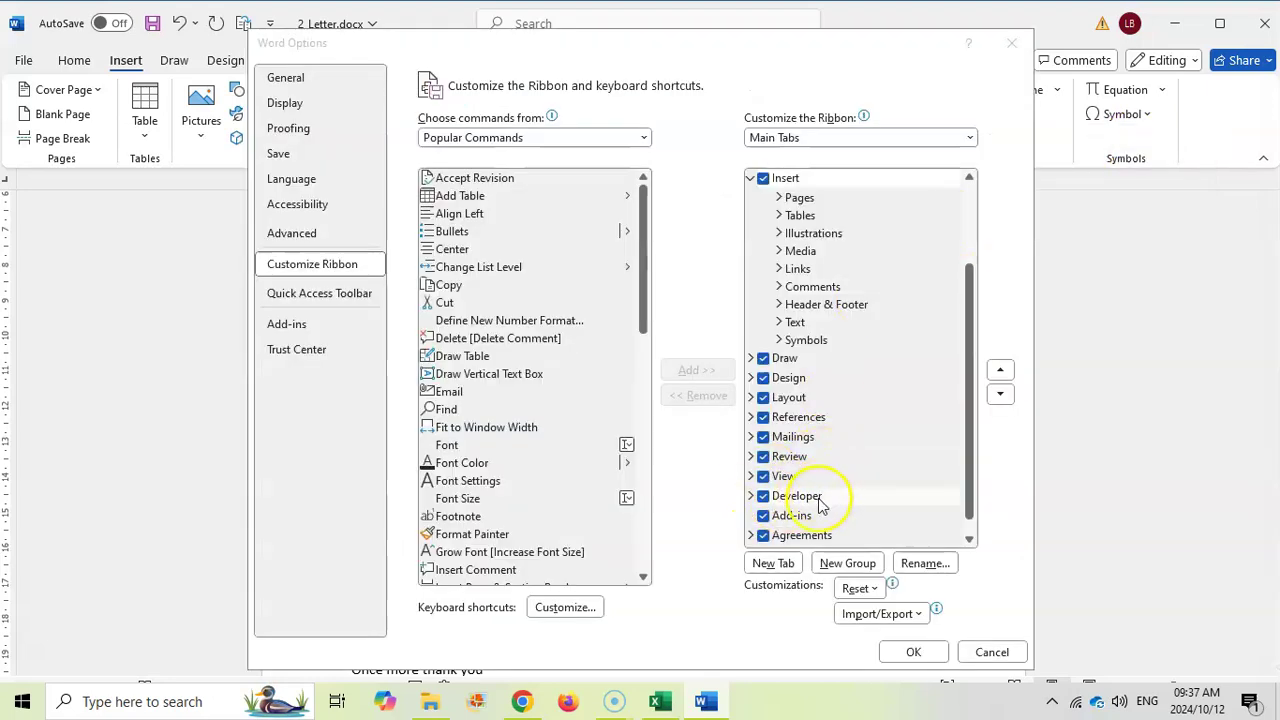
left_click(911, 652)
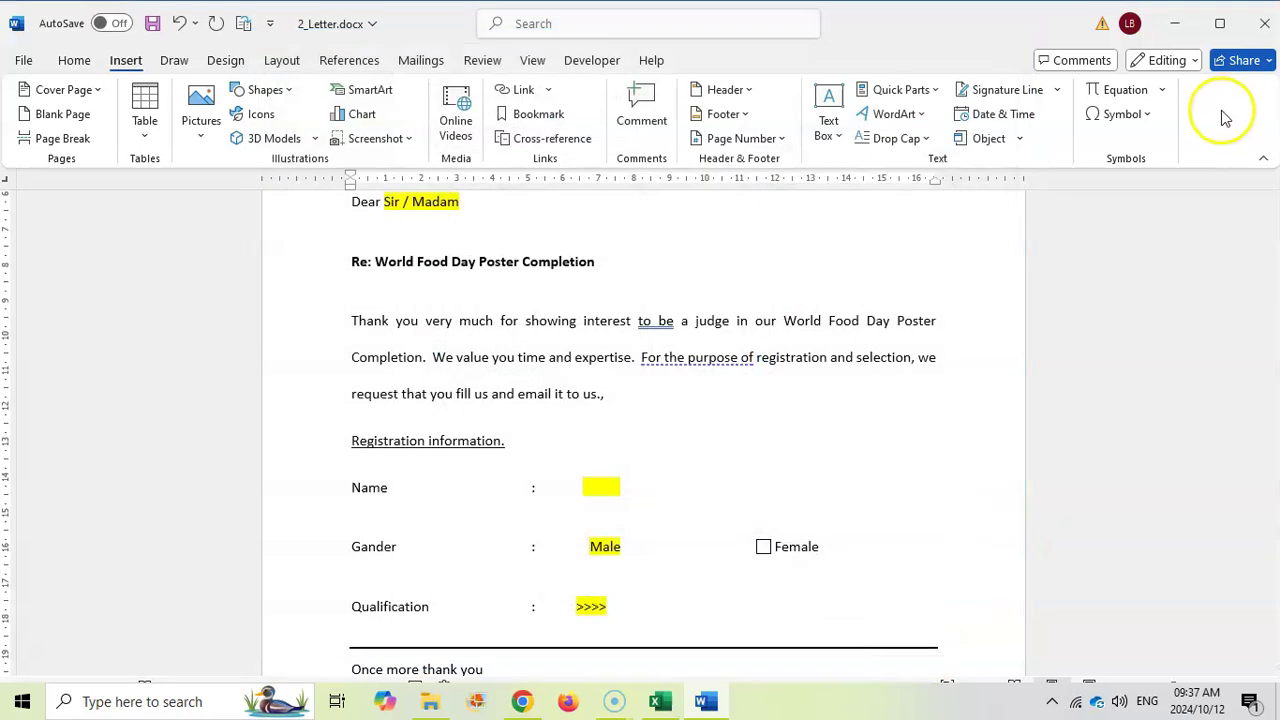
right_click(1225, 117)
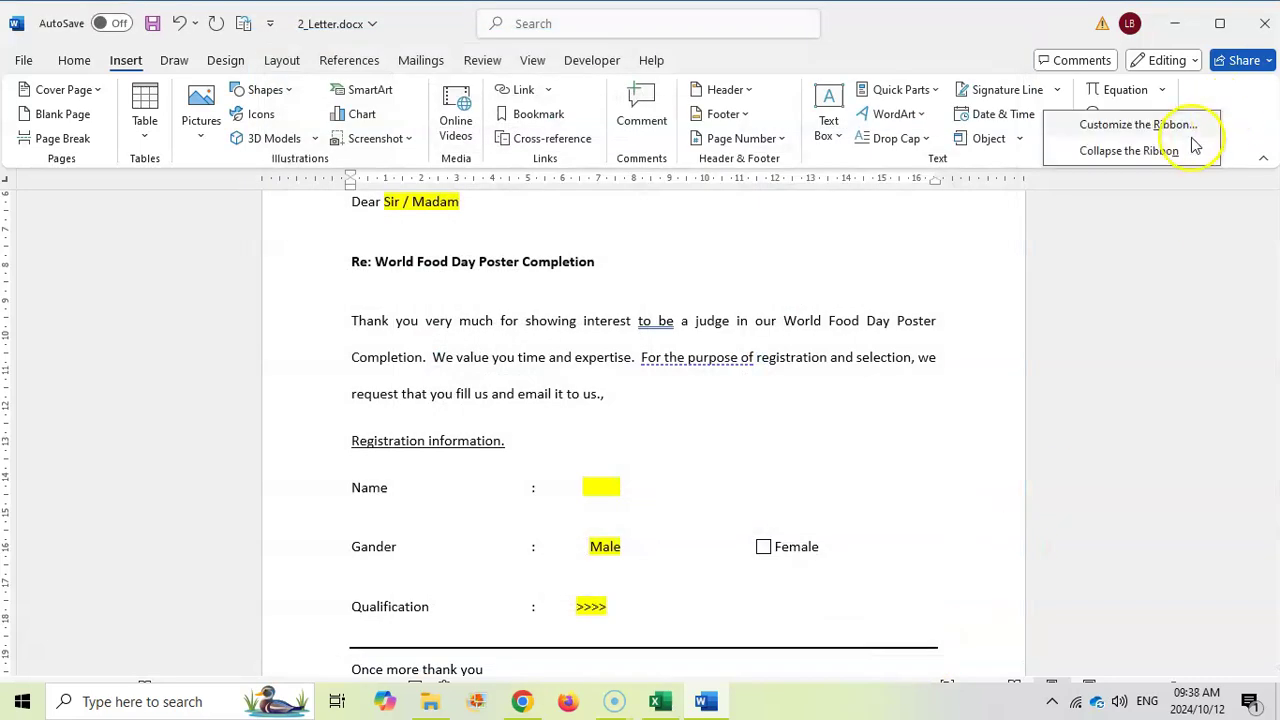
Step: Insert a legacy check box form field before "Male", rechecking the wording of question 2.3.2 in the exam PDF
left_click(598, 62)
left_click(598, 62)
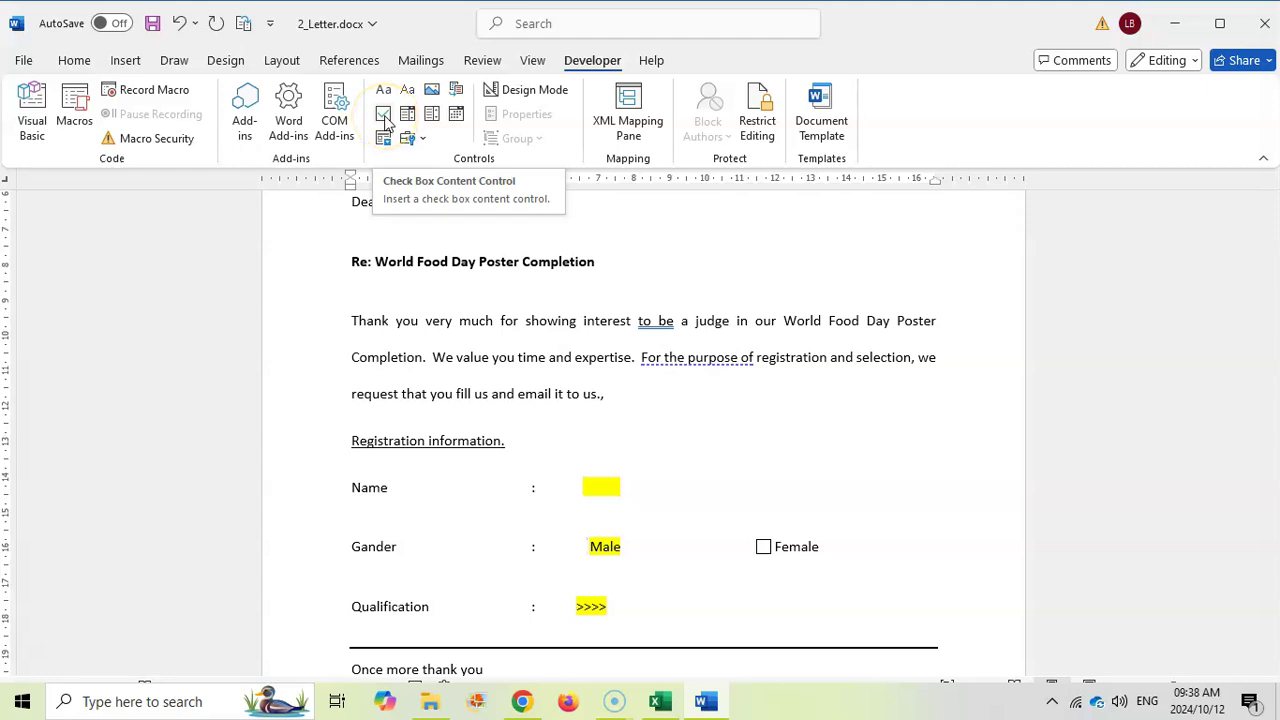
left_click(410, 138)
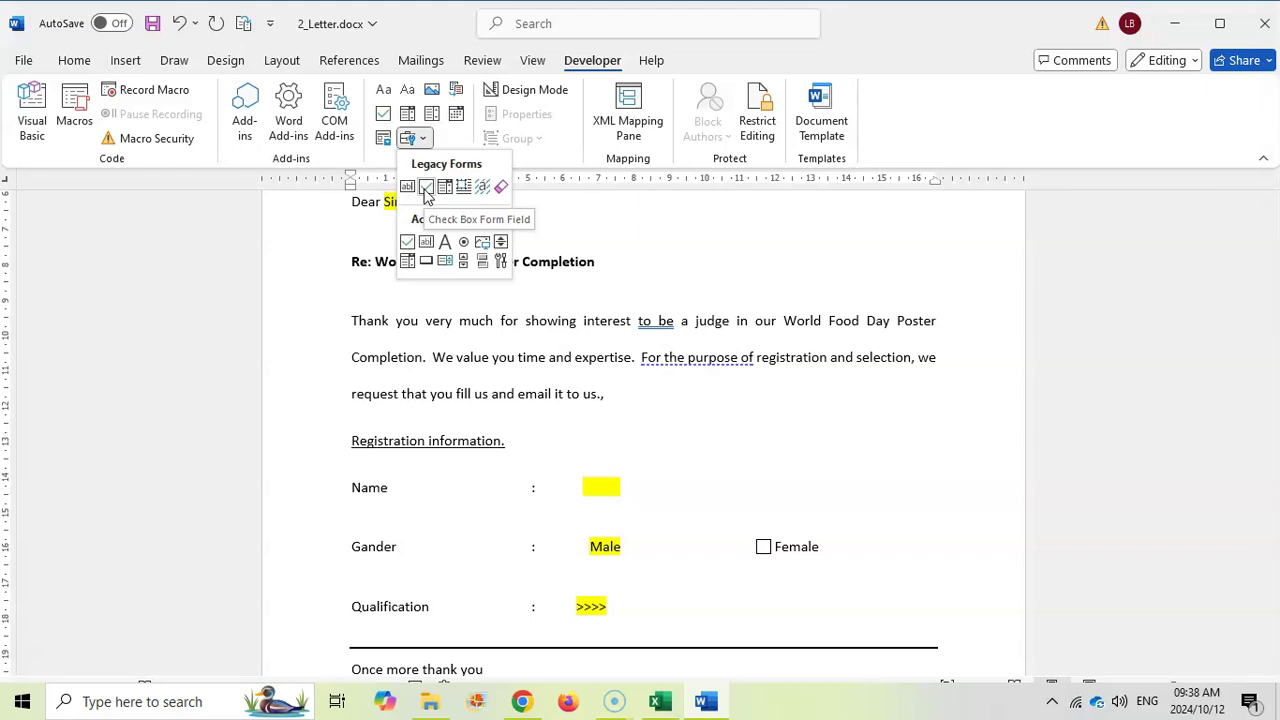
left_click(522, 701)
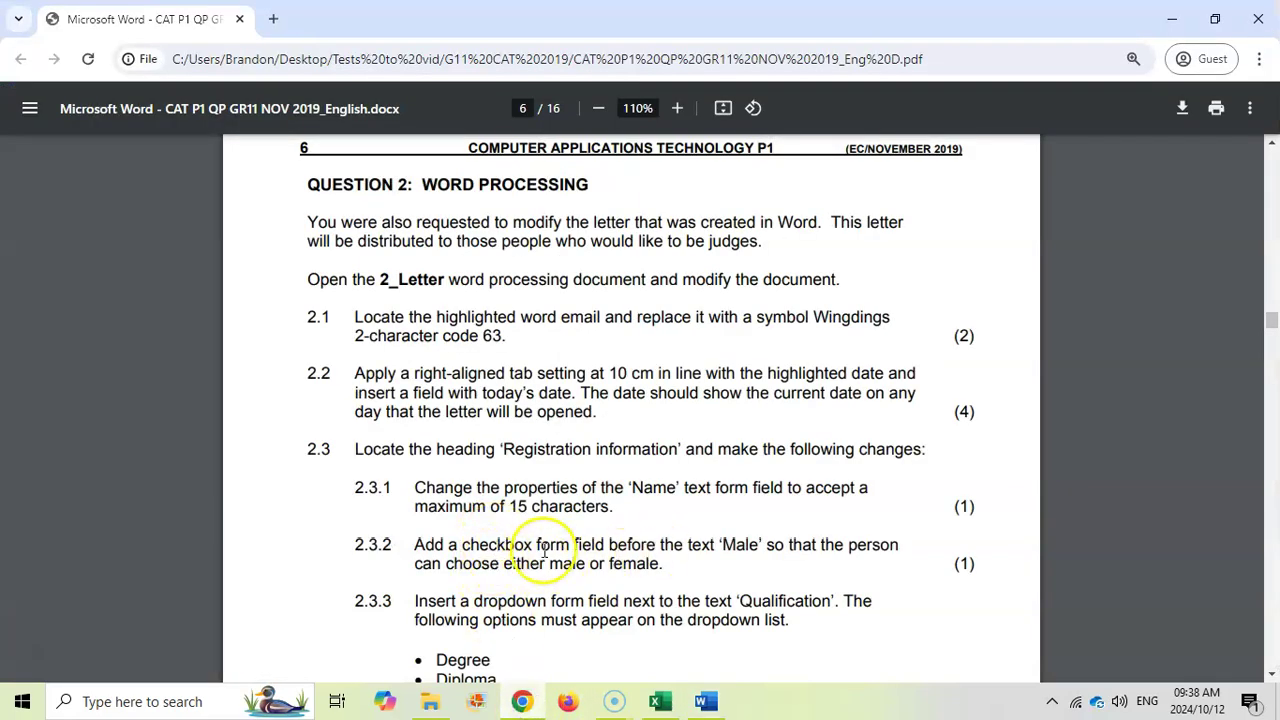
left_click(706, 703)
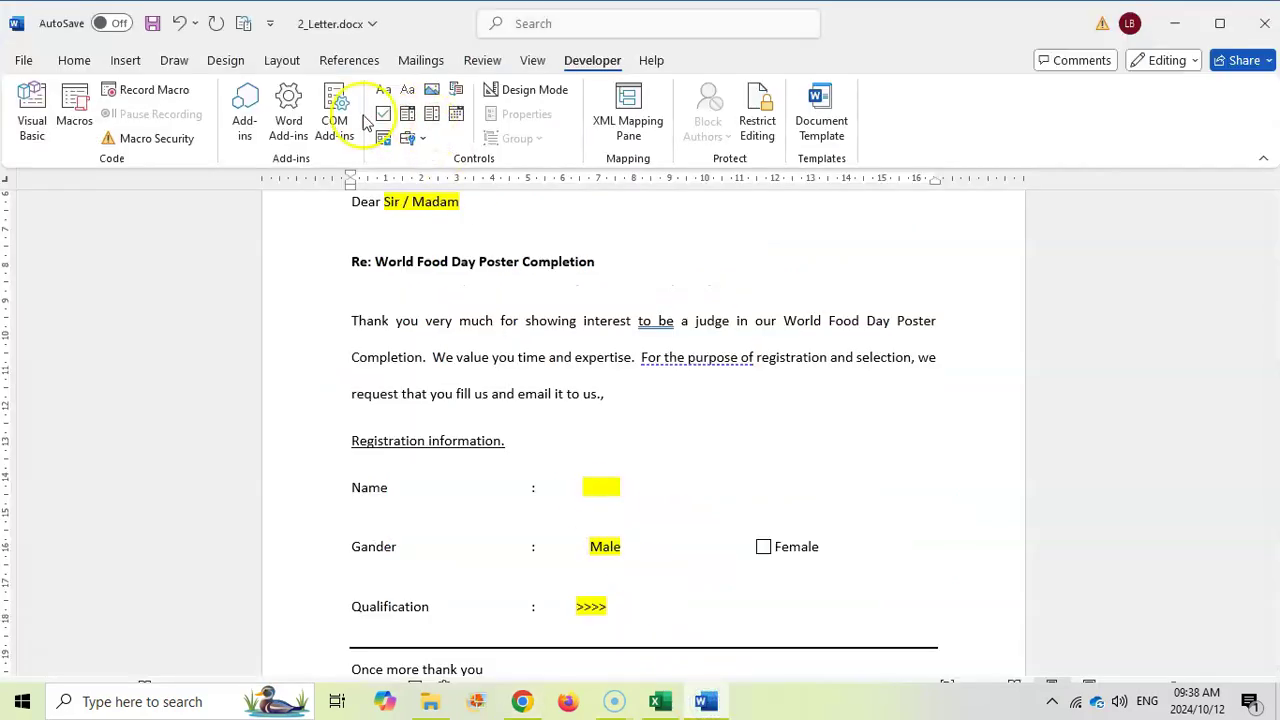
left_click(415, 138)
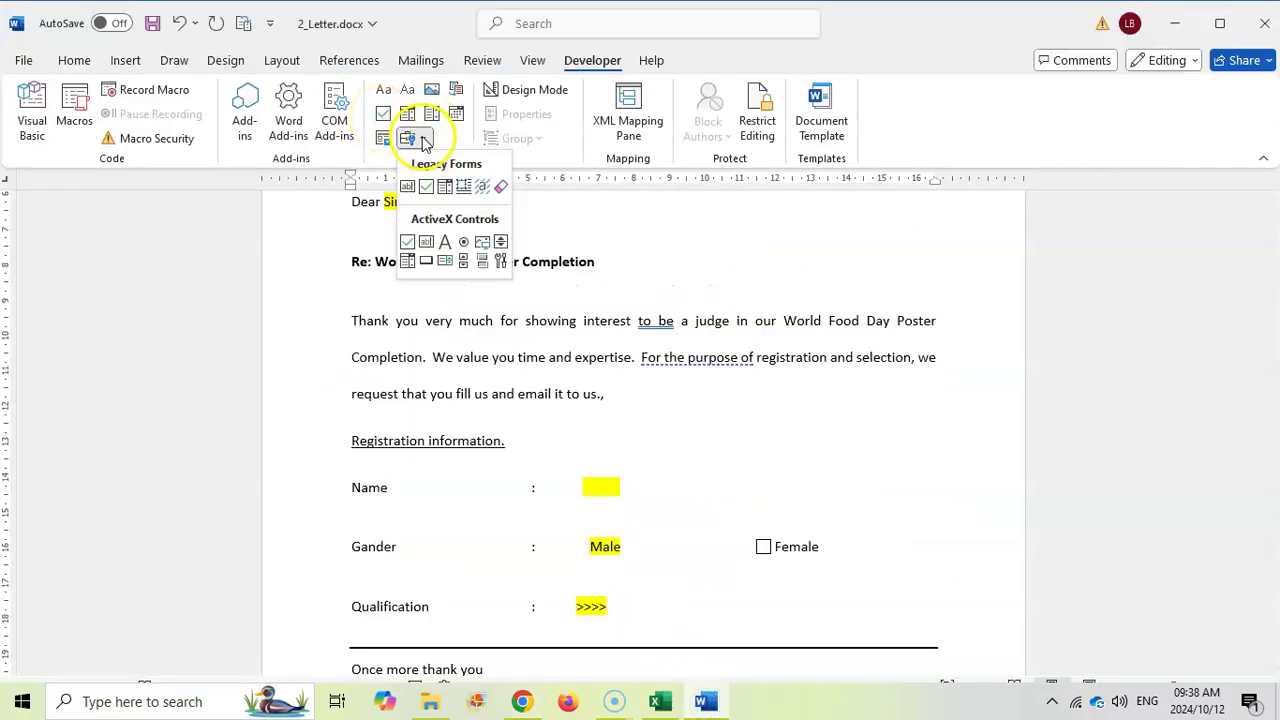
left_click(427, 187)
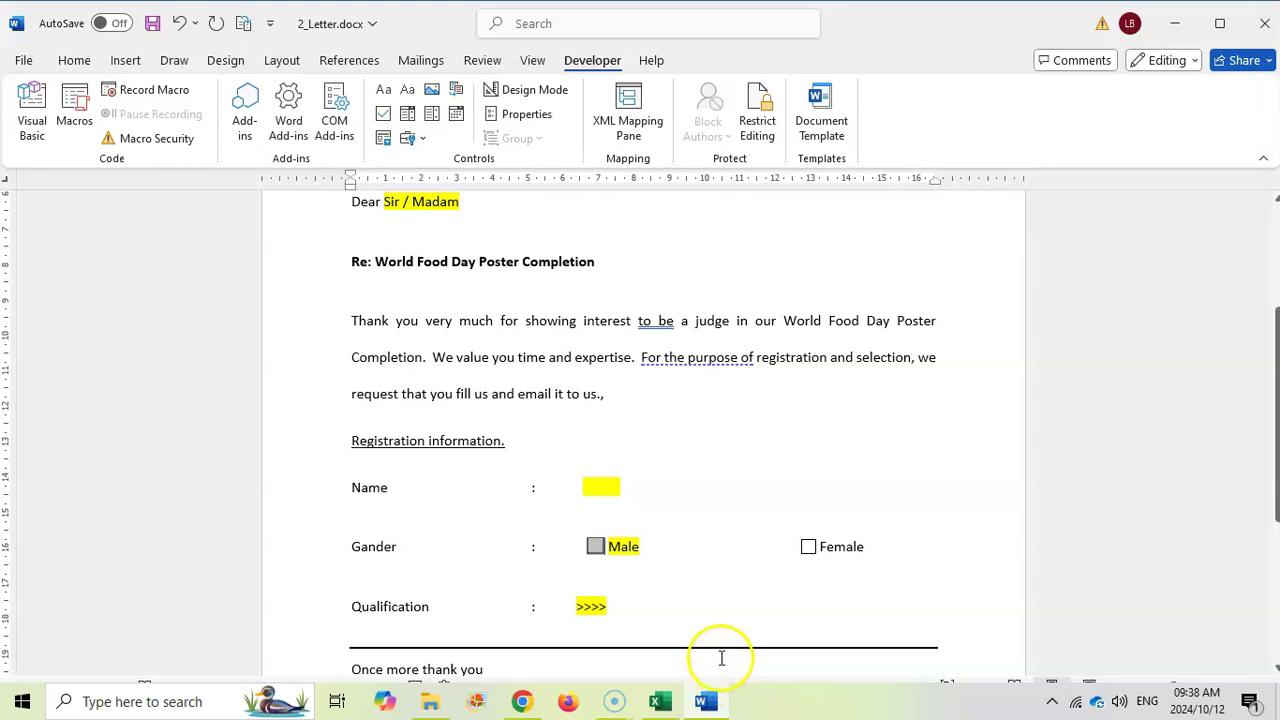
Step: Following question 2.3.3 in the exam PDF, replace the highlighted ">>>>" next to "Qualification" with a legacy drop-down form field
left_click(522, 701)
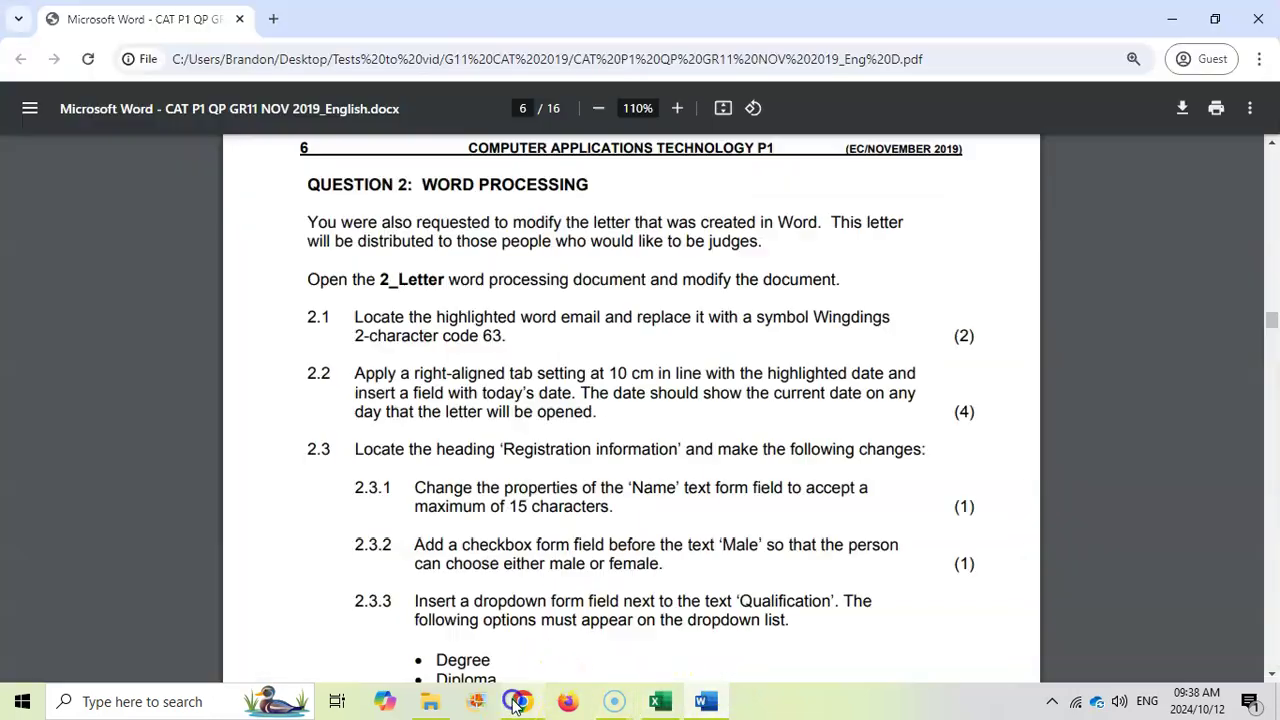
scroll(576, 555, "down", 3)
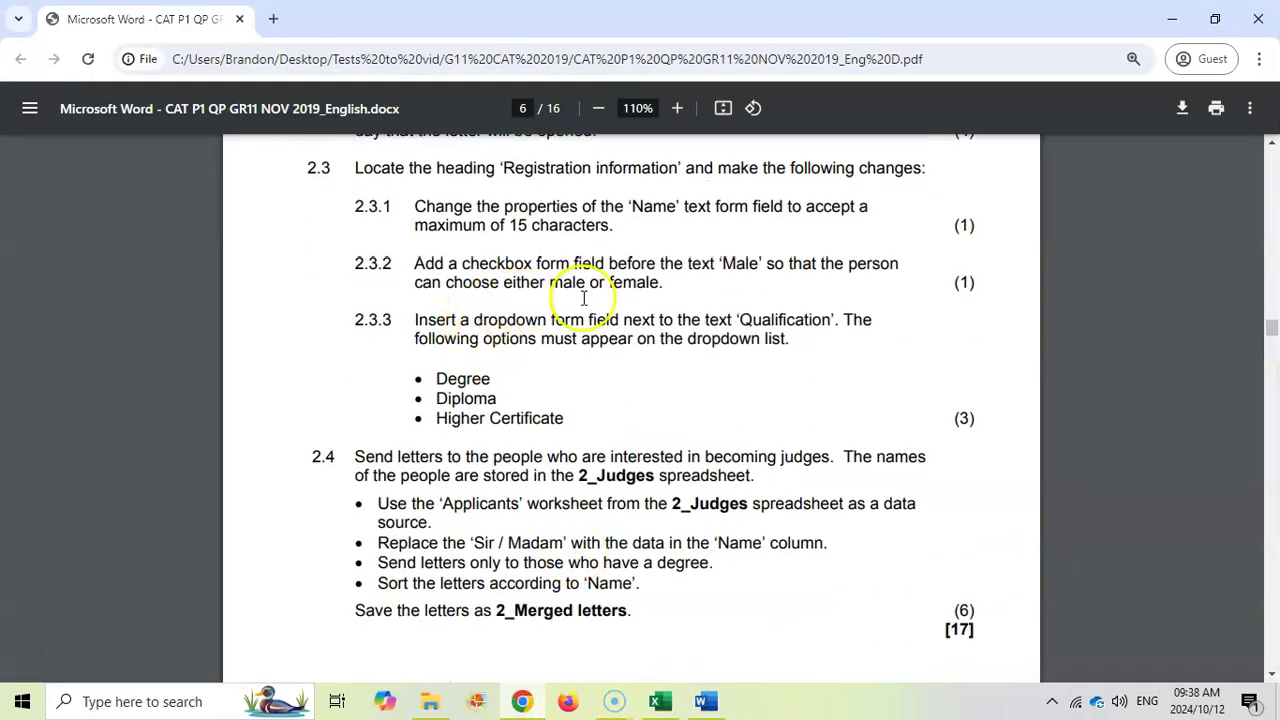
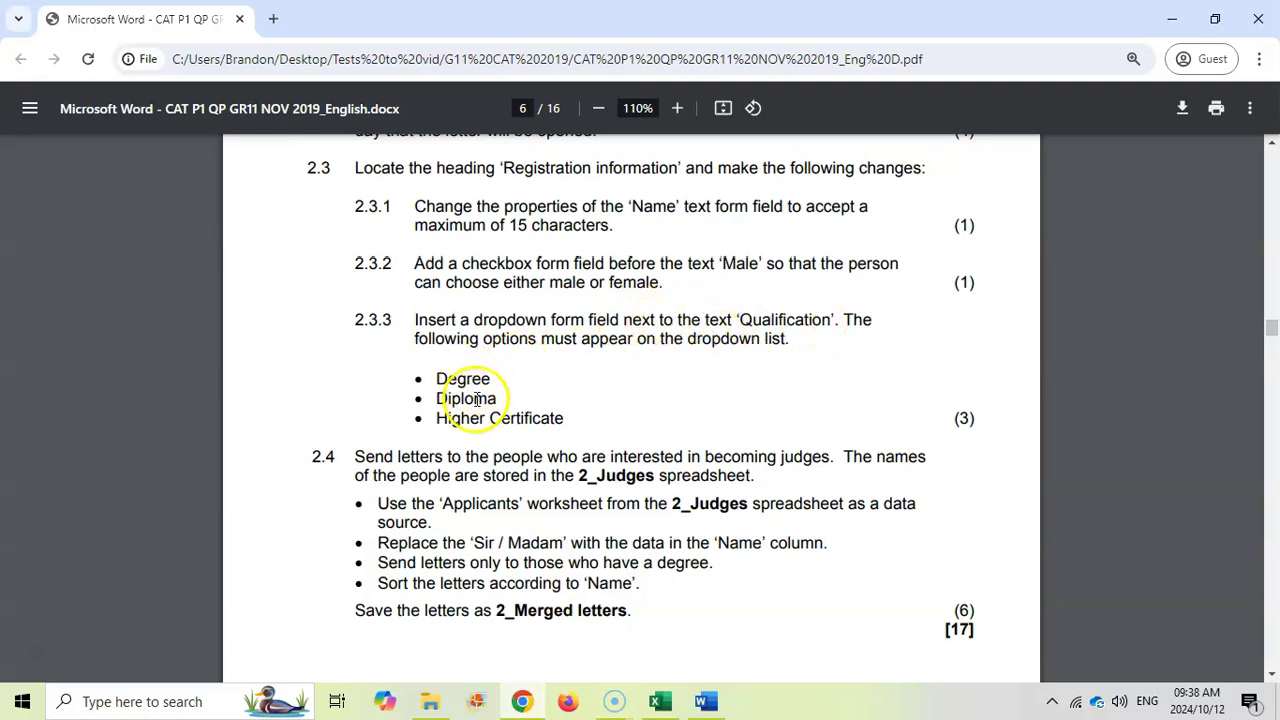
left_click(705, 697)
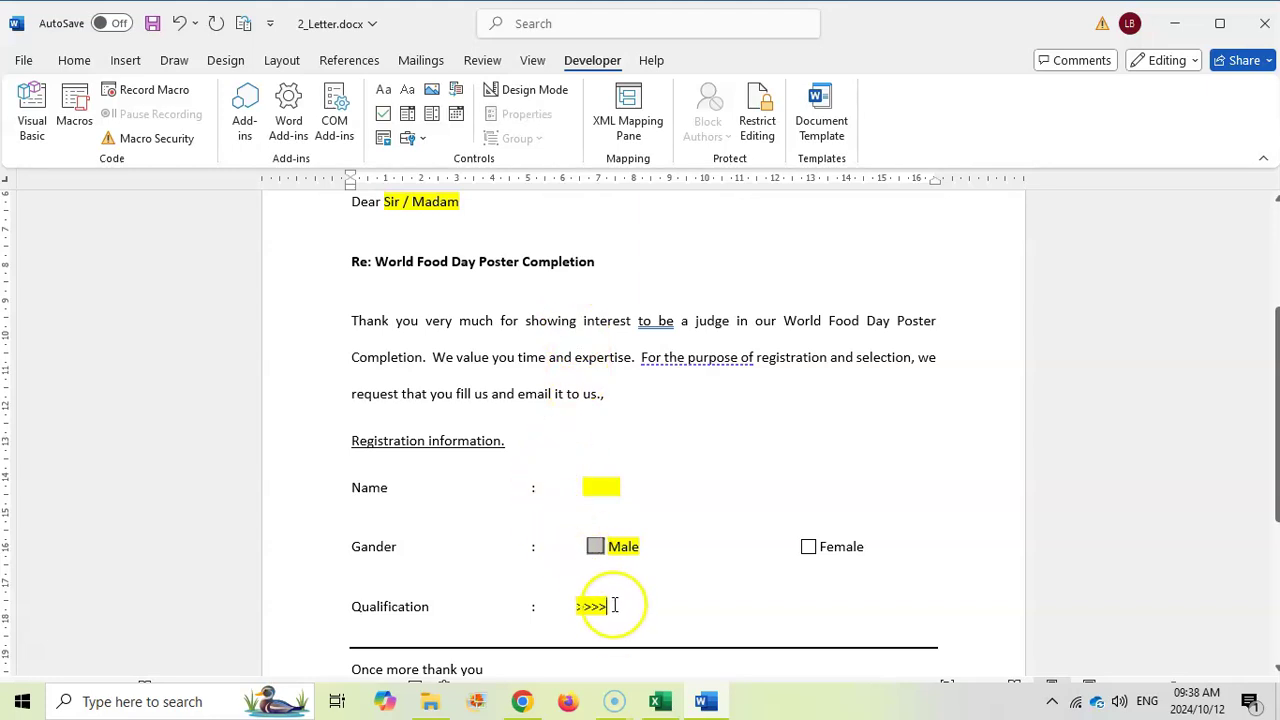
double_click(580, 606)
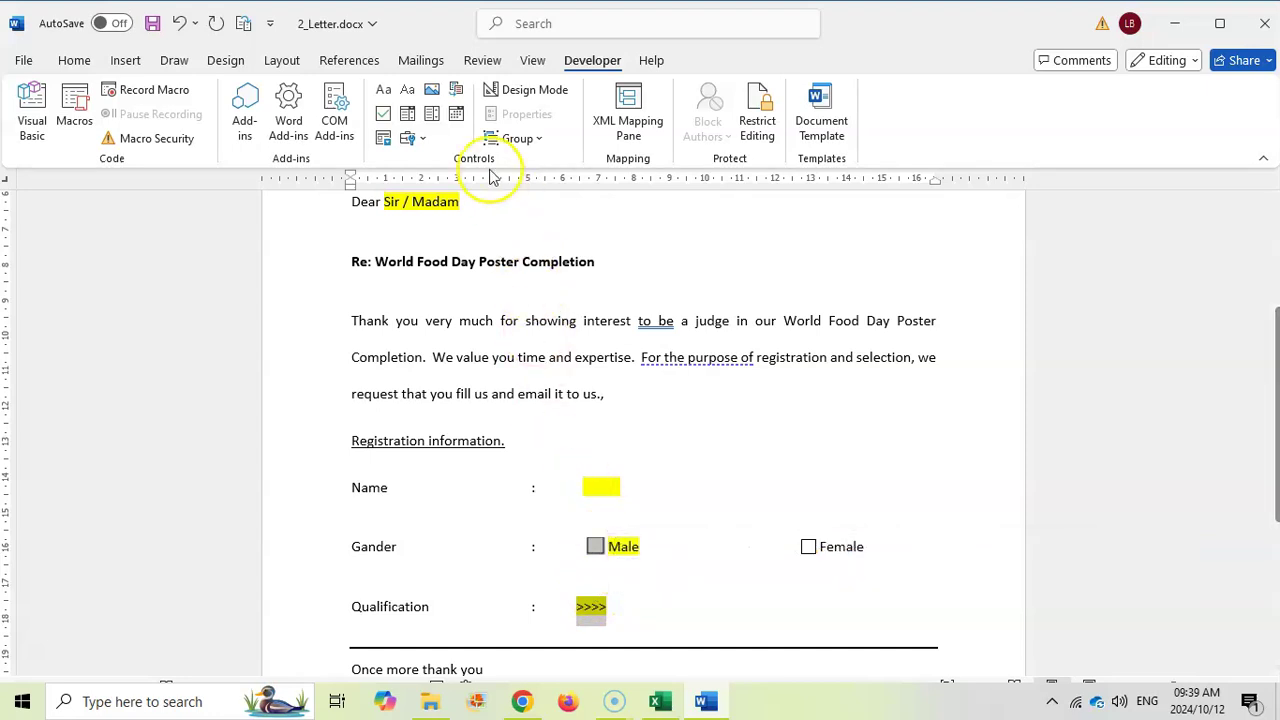
left_click(424, 140)
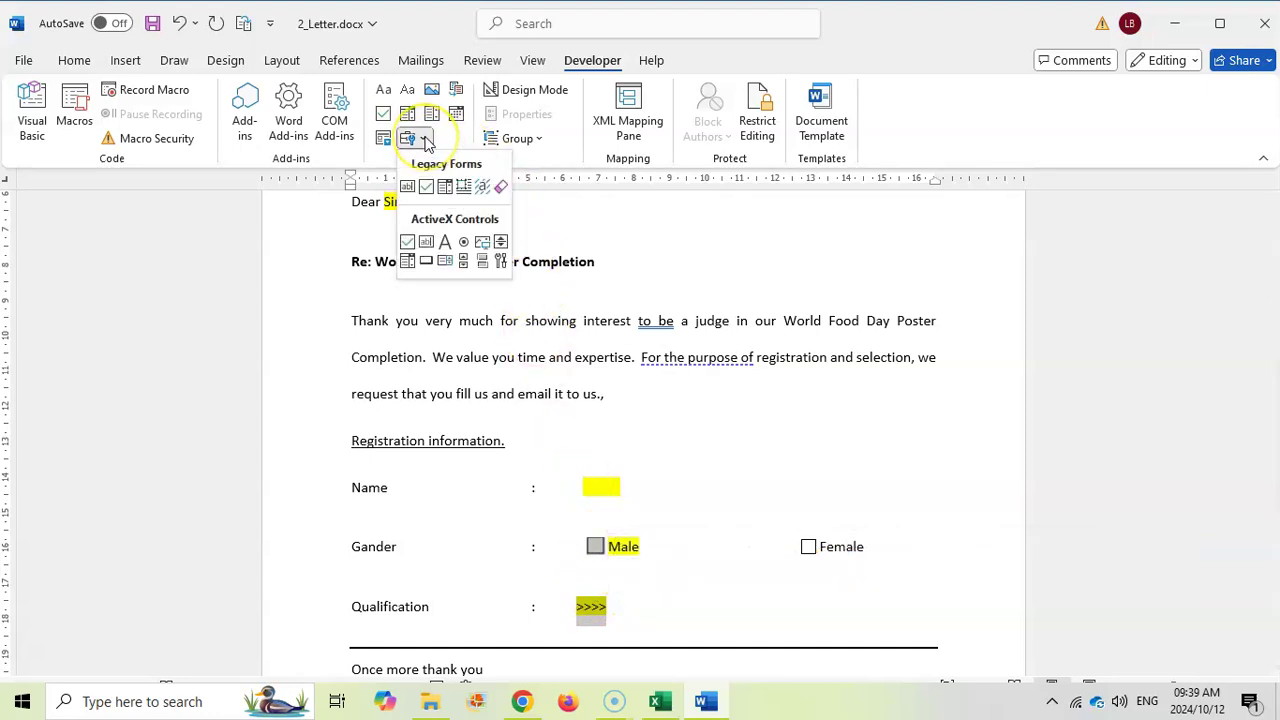
left_click(446, 188)
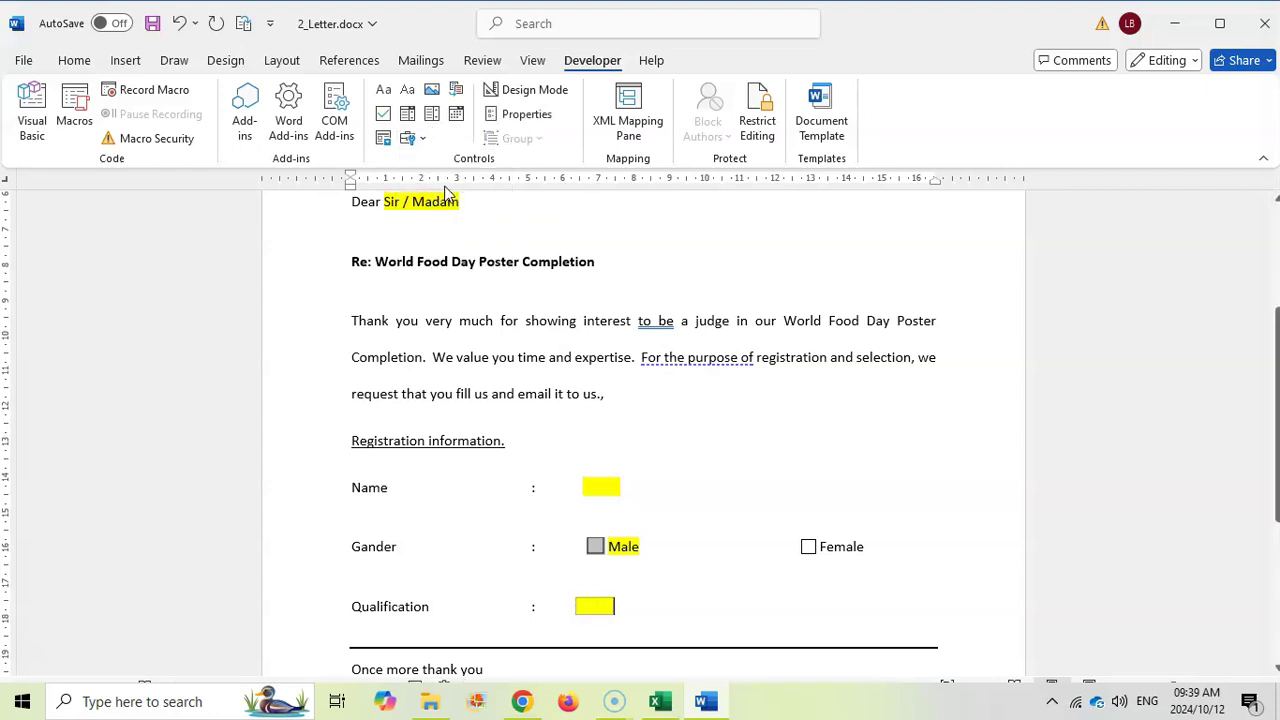
Step: Add the items Degree, Diploma and Higher Certificate to the "Qualification" drop-down form field, as listed in question 2.3.3 of the exam PDF
right_click(600, 605)
left_click(664, 478)
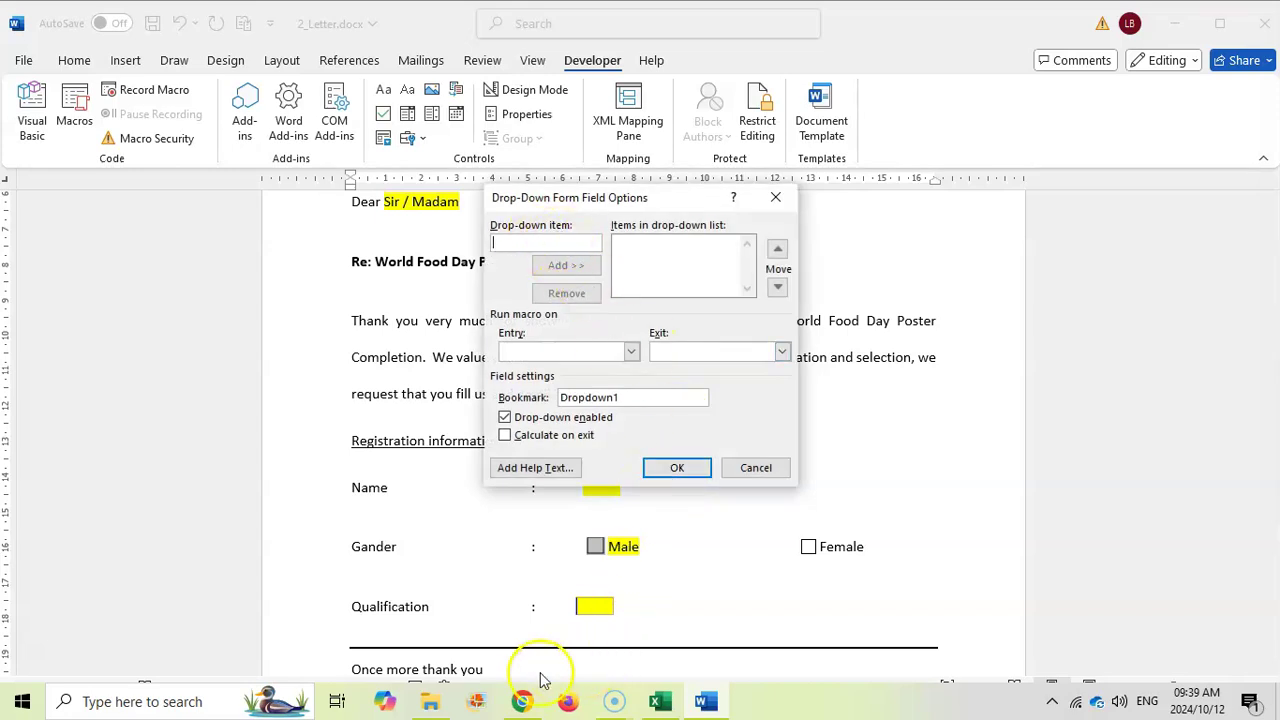
left_click(522, 701)
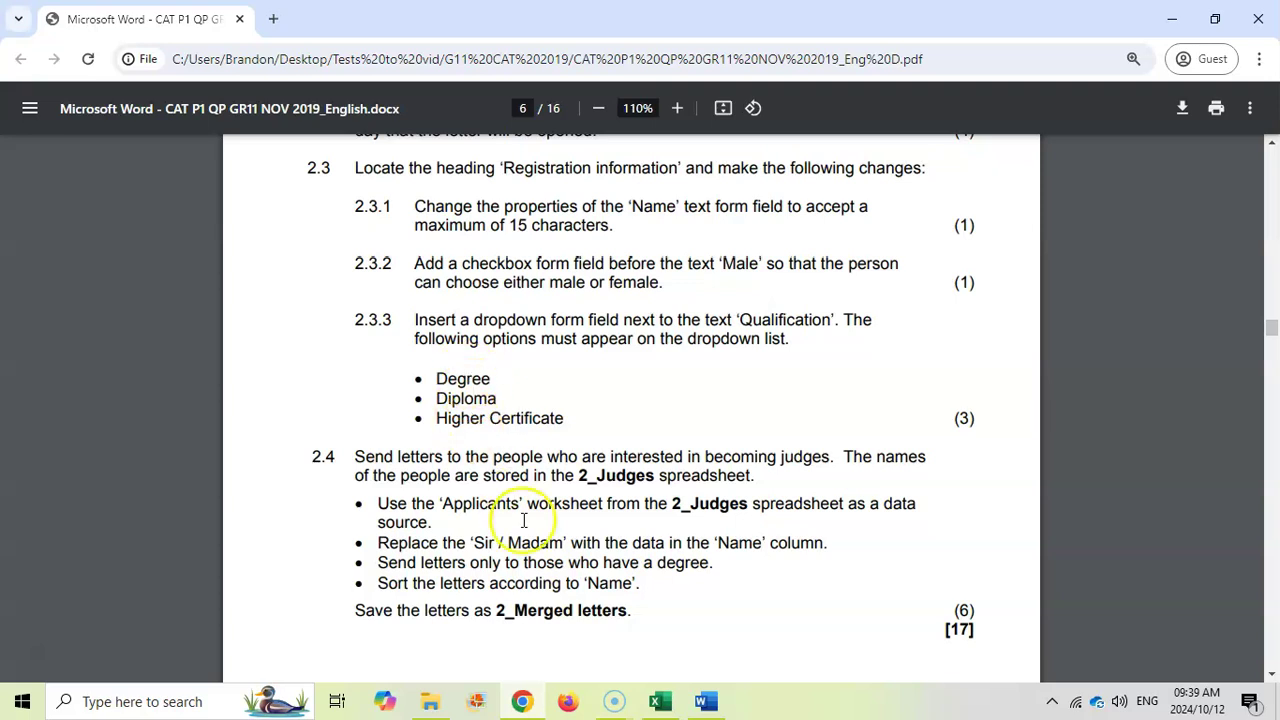
left_click(707, 703)
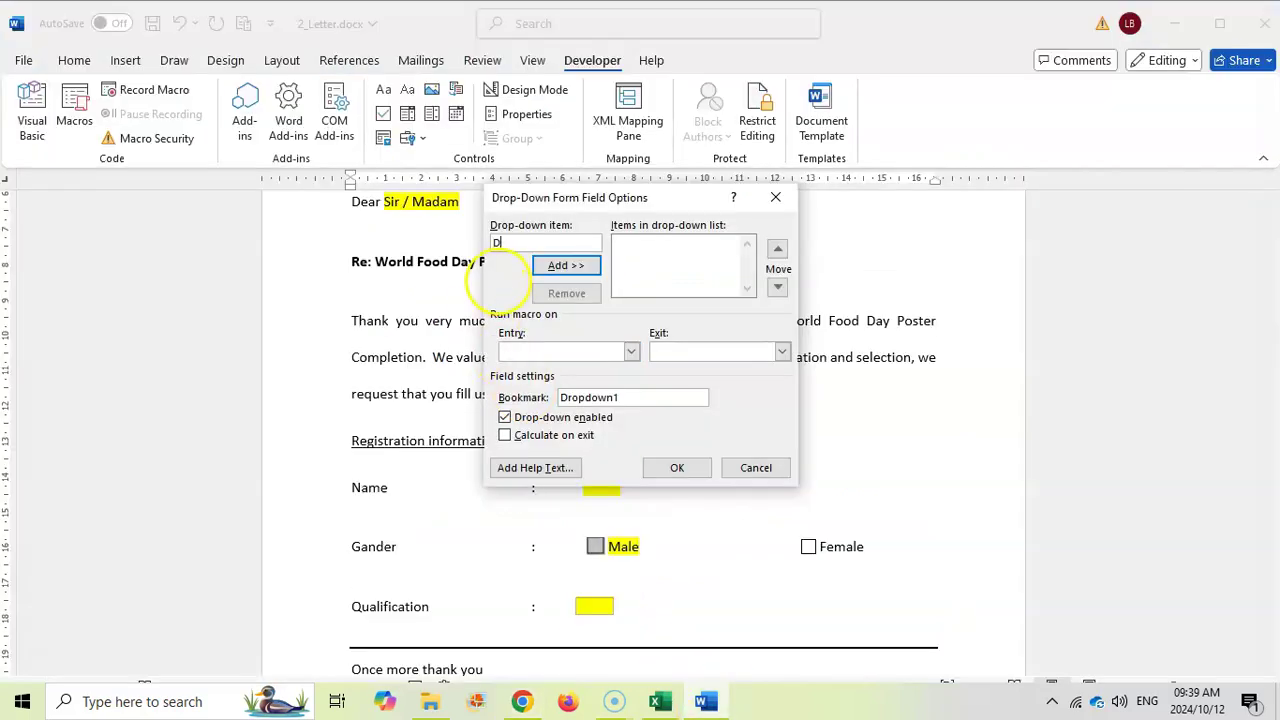
left_click(564, 267)
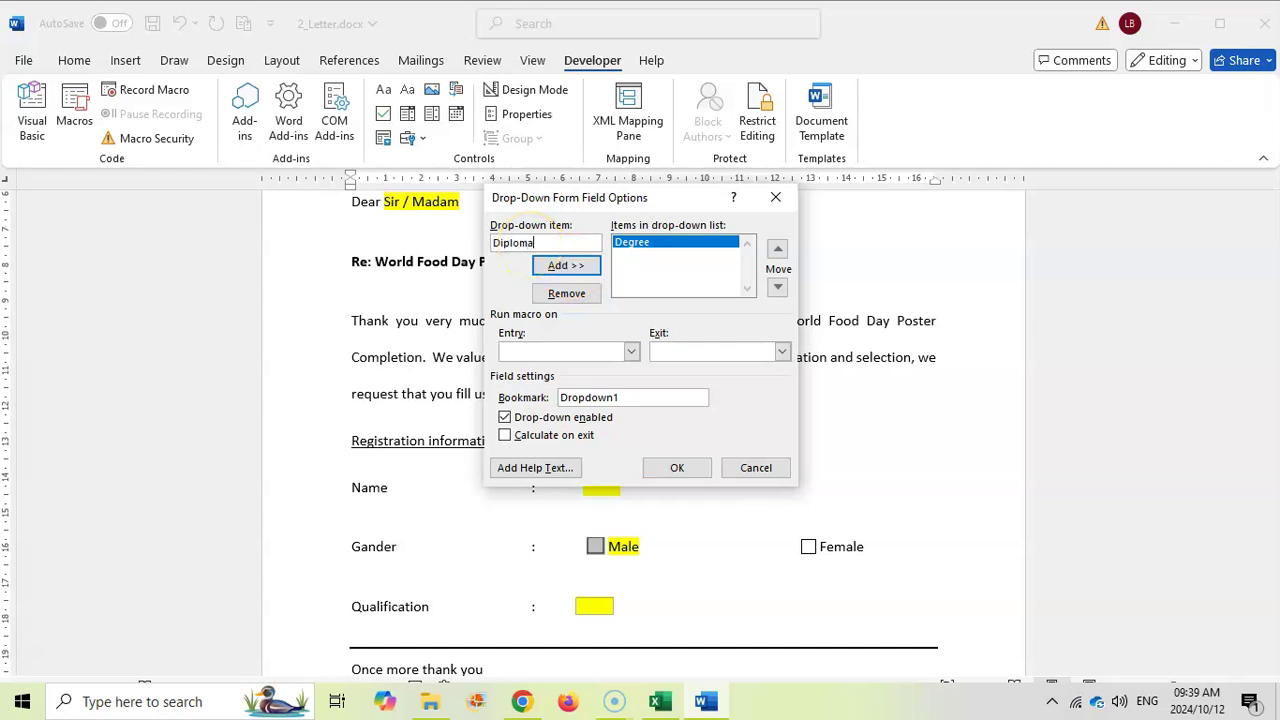
left_click(555, 265)
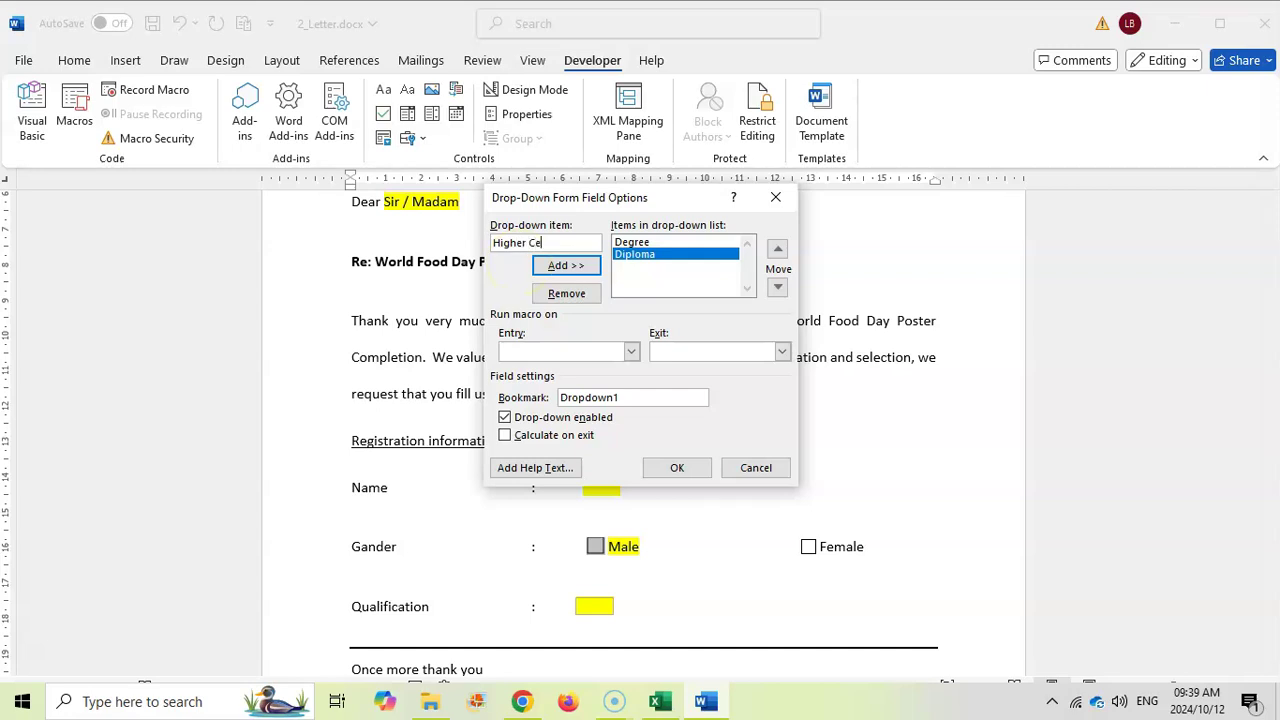
left_click(576, 270)
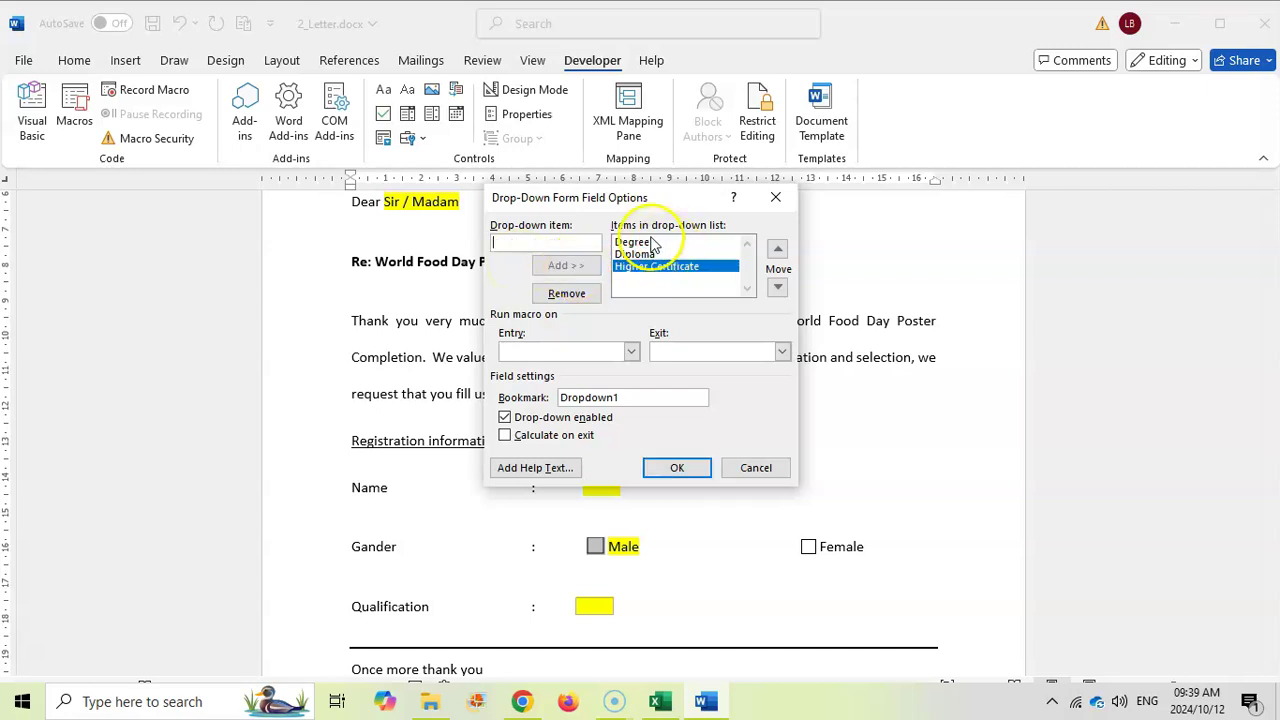
left_click(673, 467)
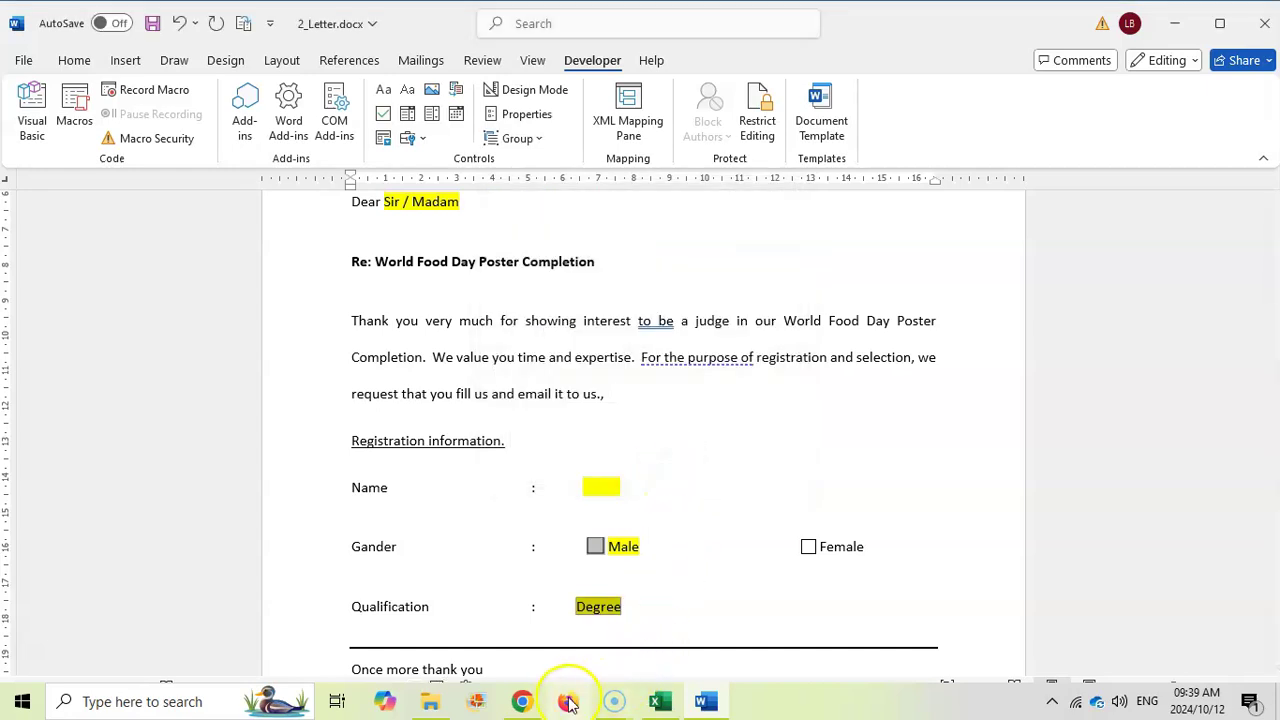
Step: Read question 2.4 in the exam PDF and examine the column headings and records of the Applicants worksheet in the 2_Judges workbook in Excel
left_click(541, 706)
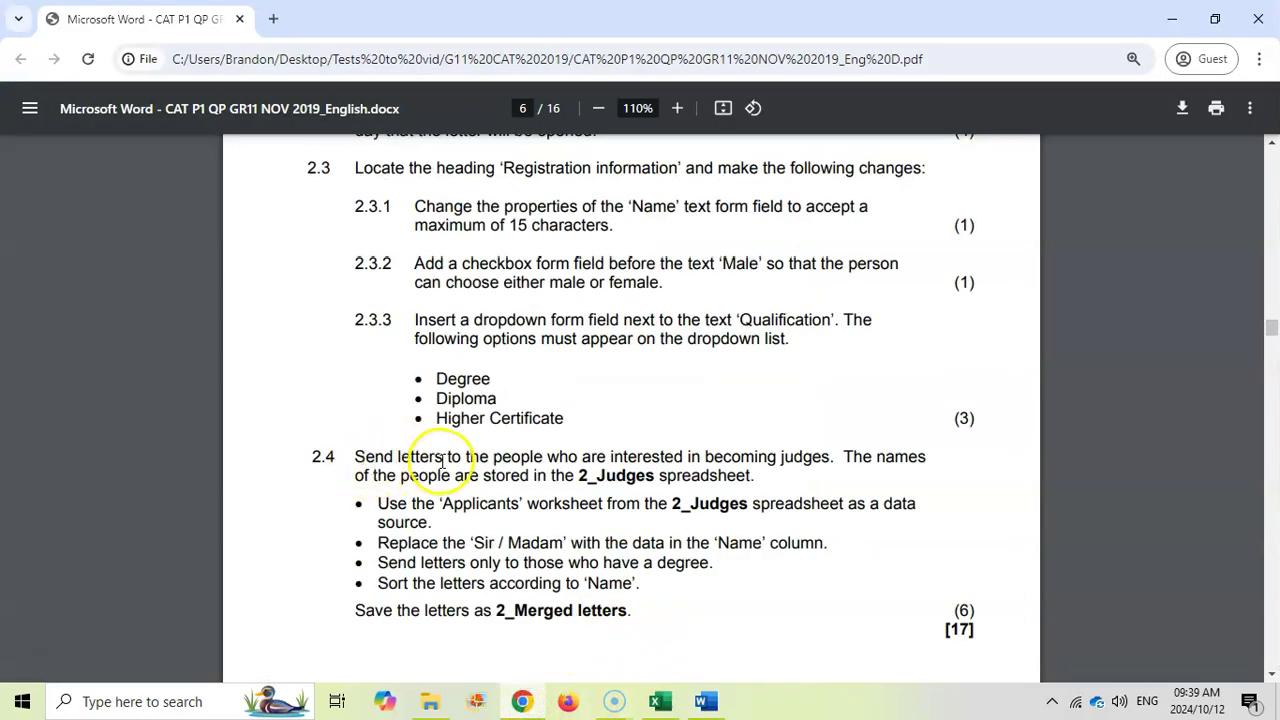
scroll(537, 434, "down", 2)
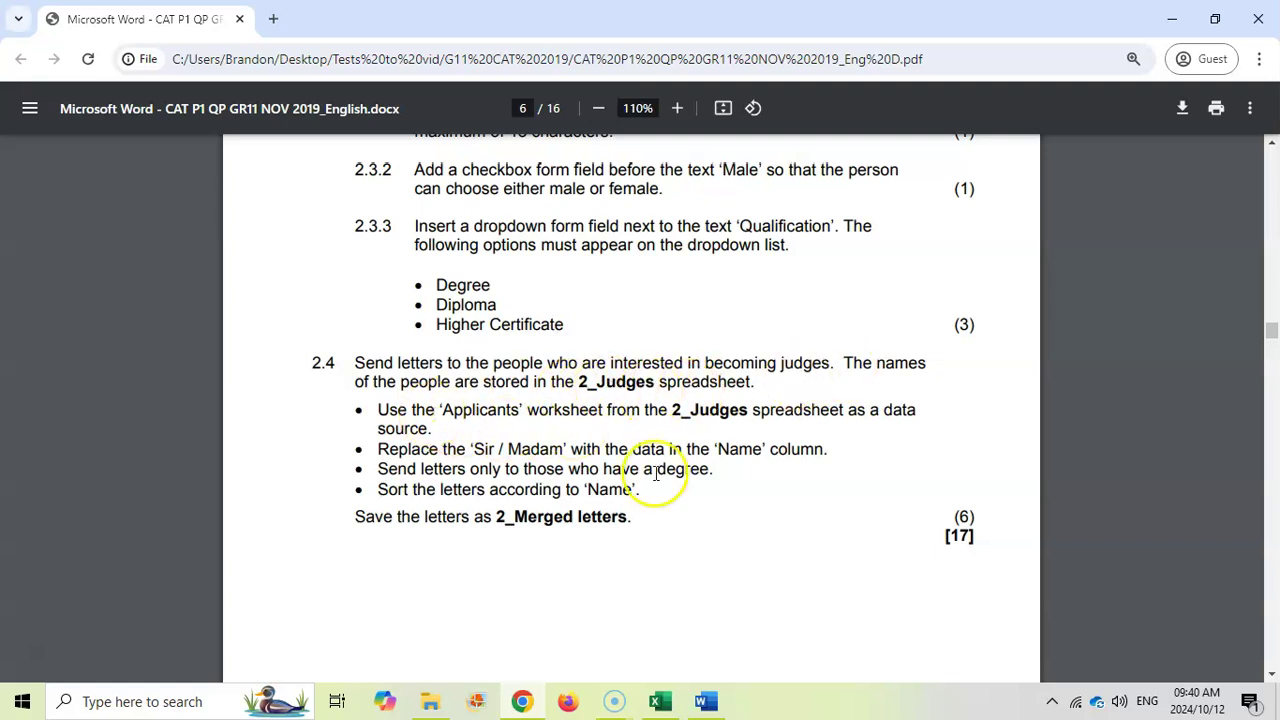
left_click(660, 701)
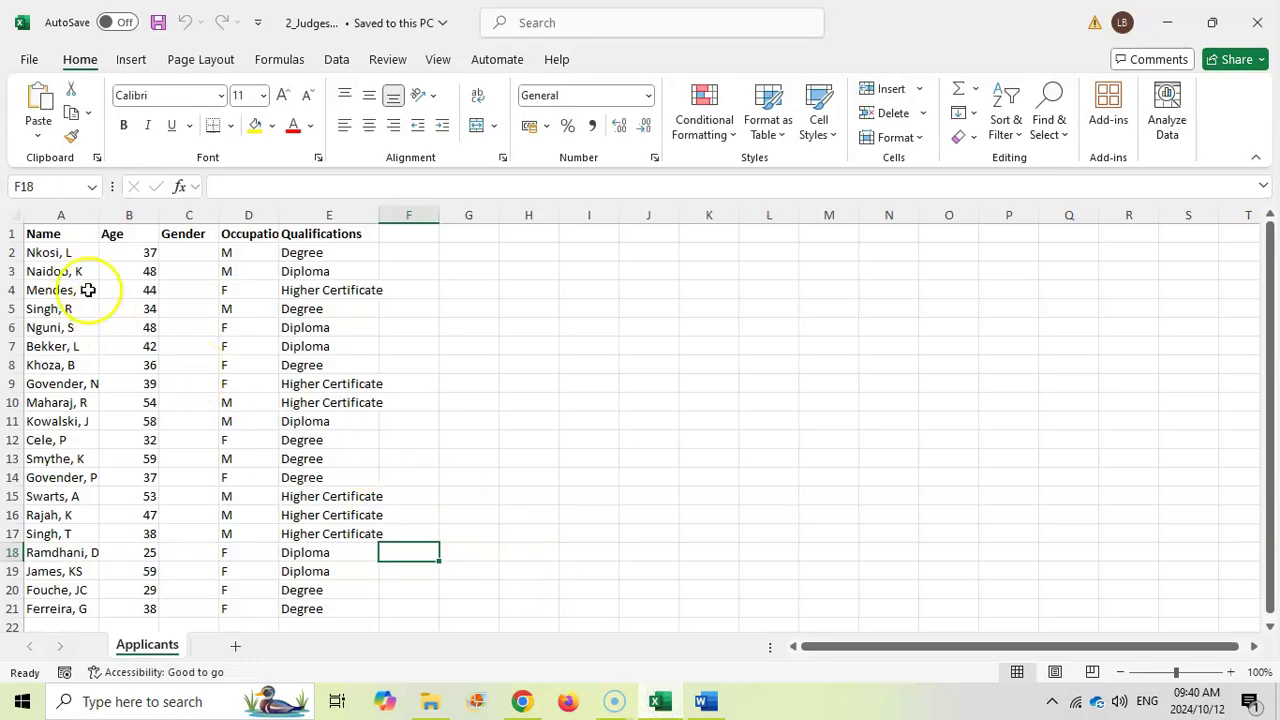
left_click(52, 233)
scroll(305, 538, "down", 4)
scroll(315, 495, "up", 4)
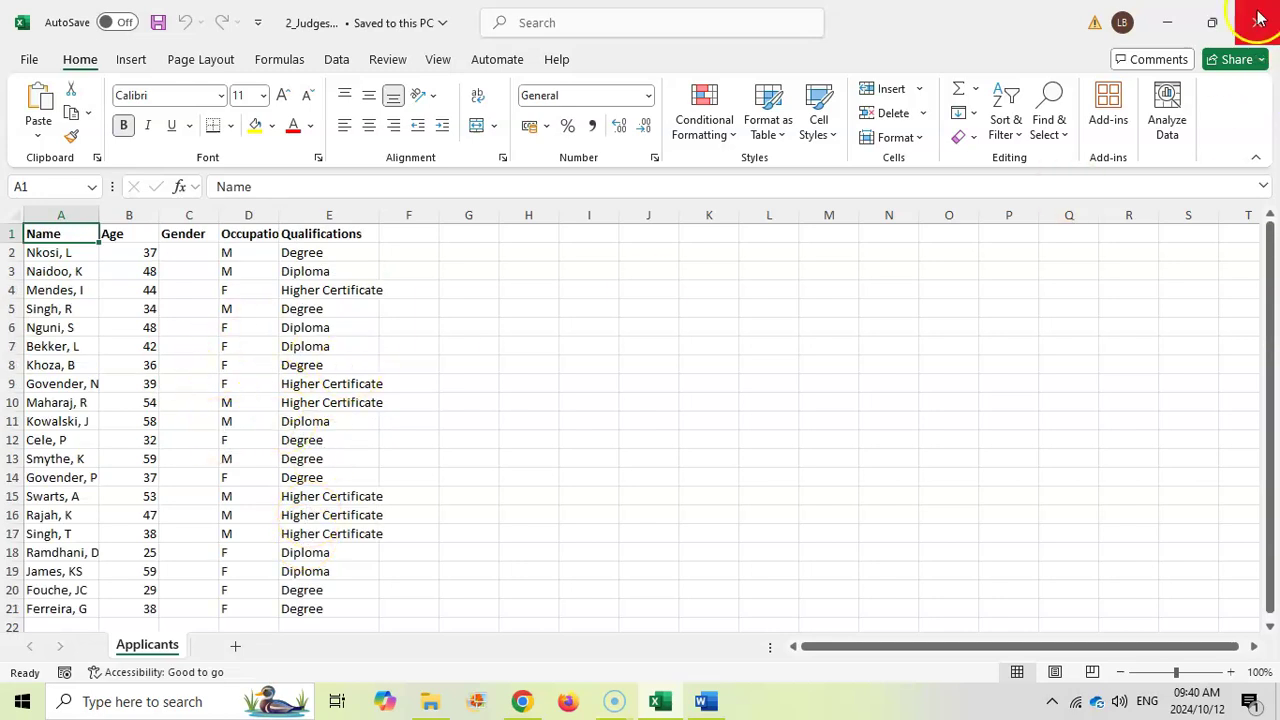
key("alt+Tab")
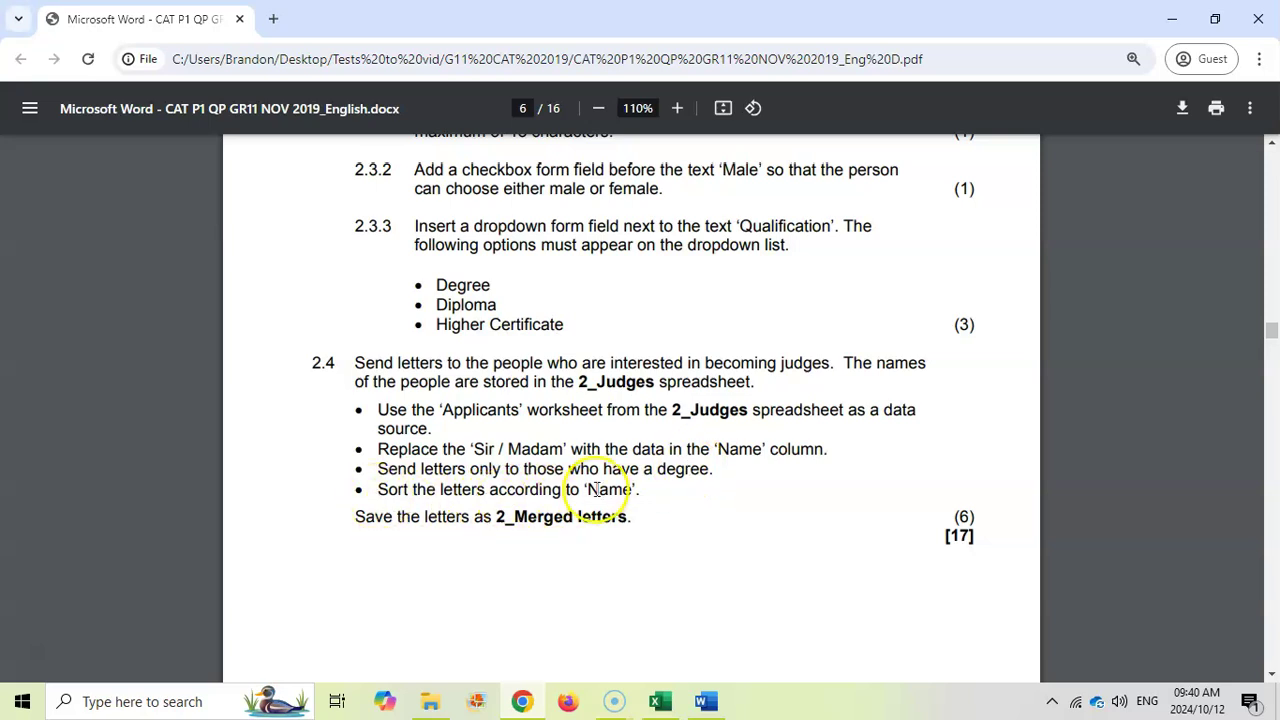
Step: Switch to the 2_Letter document in Word and start a mail merge of the Letters type
left_click(706, 701)
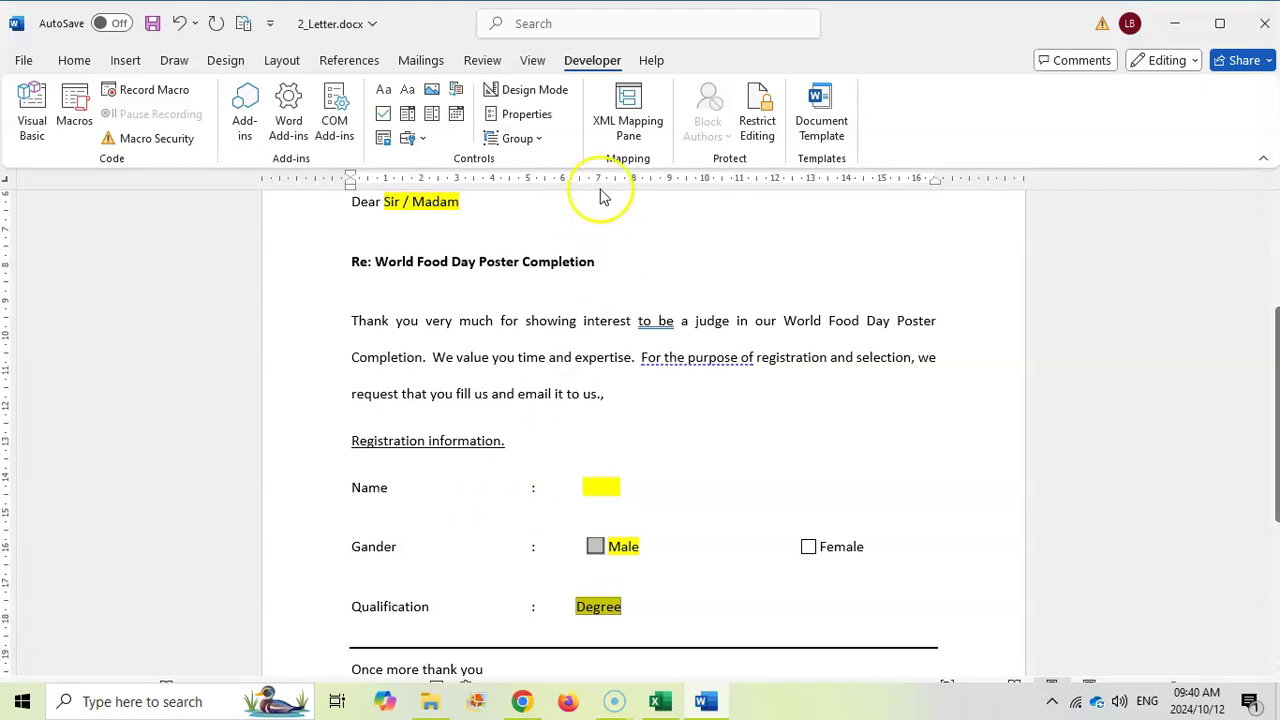
left_click(425, 61)
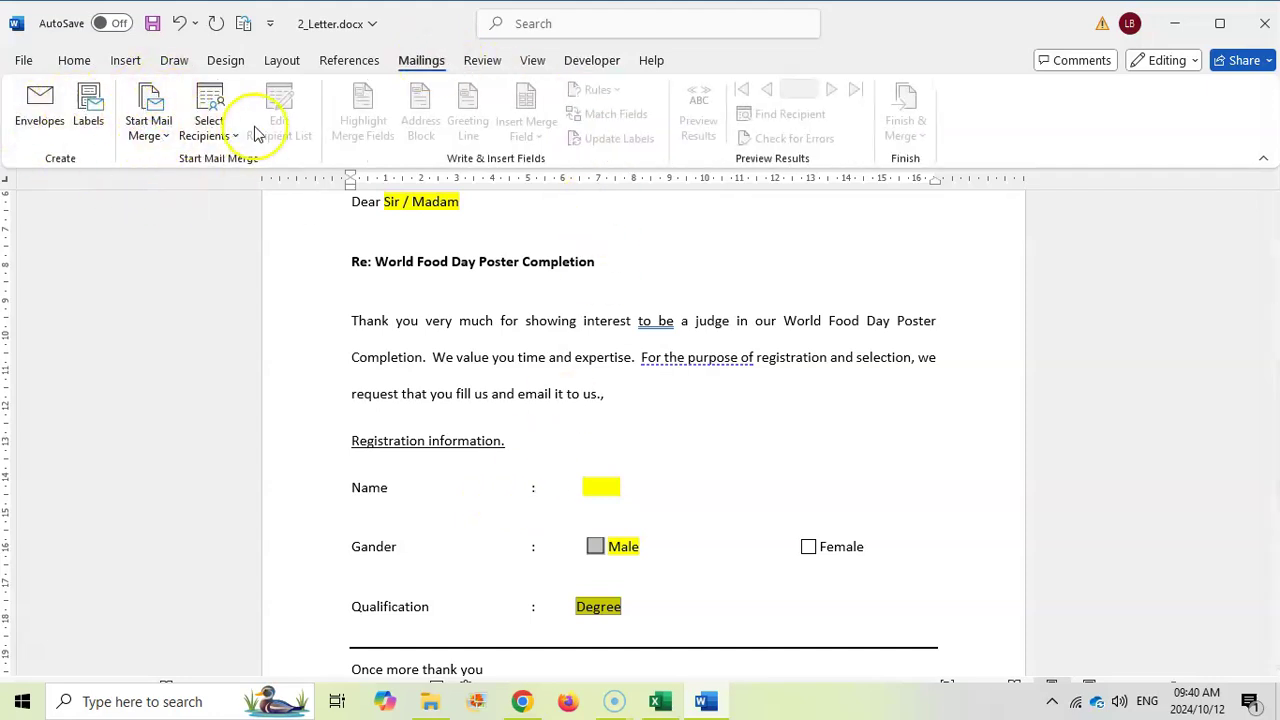
left_click(160, 130)
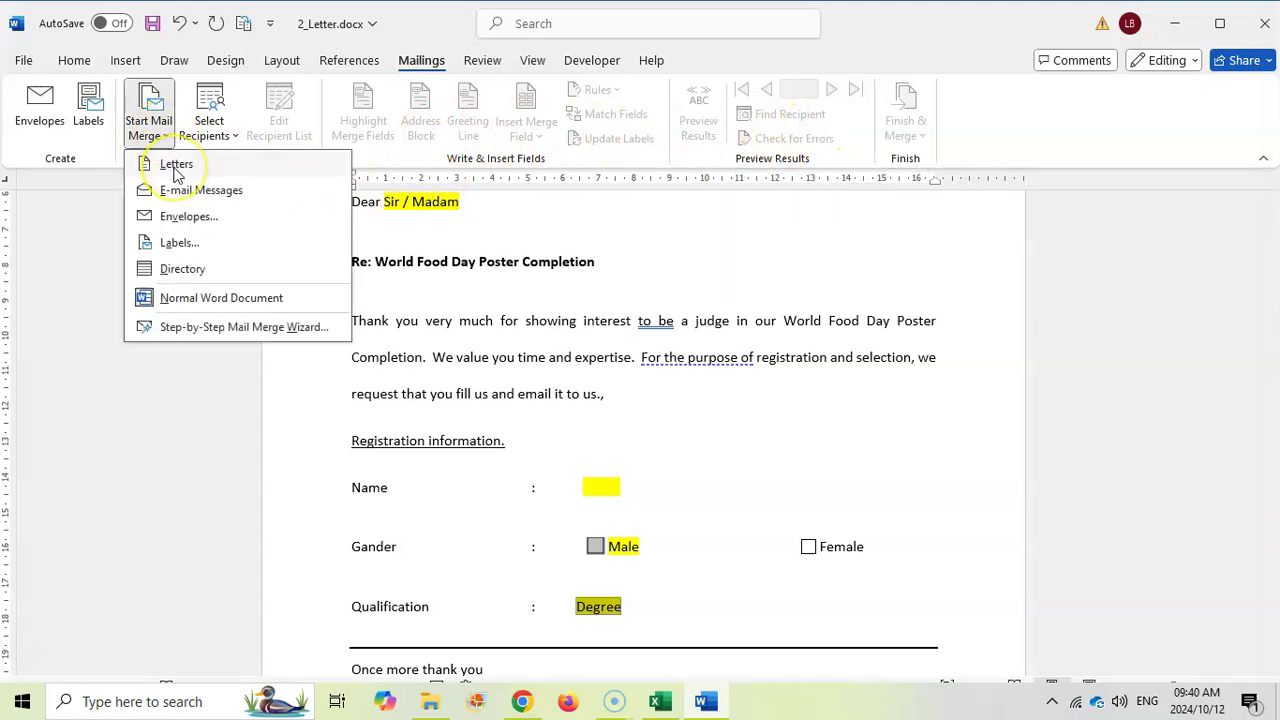
left_click(176, 165)
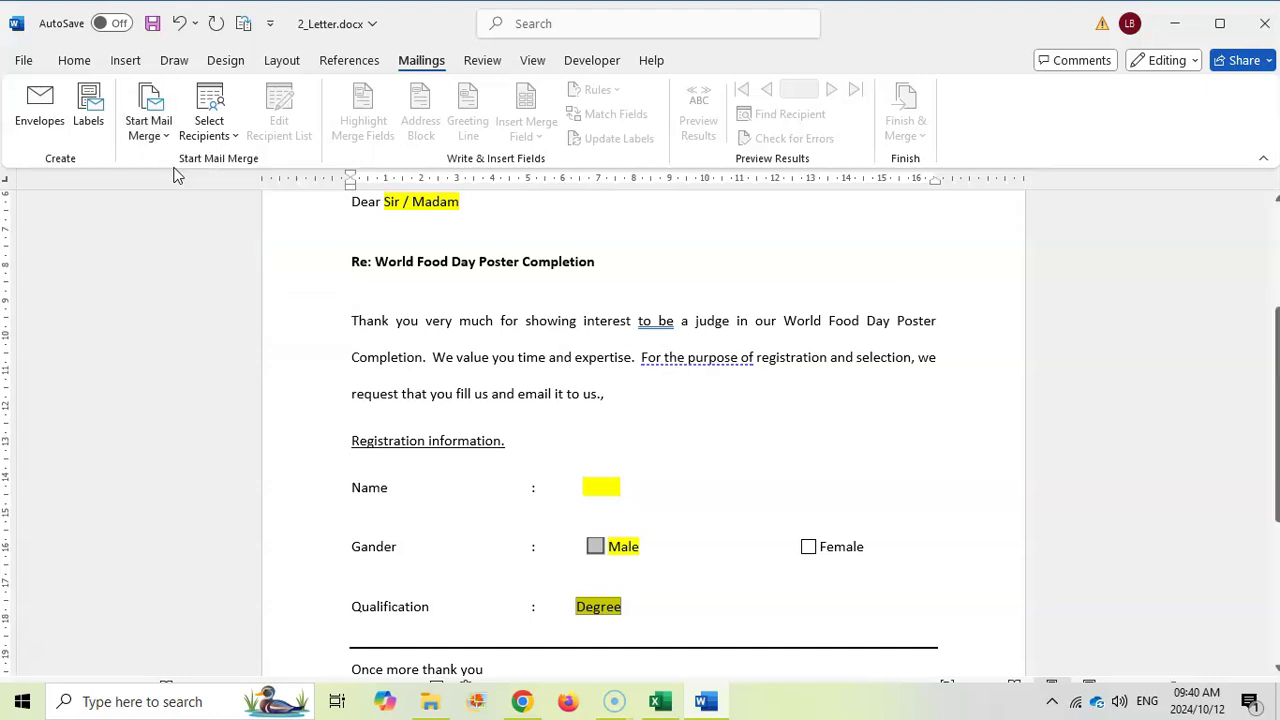
Step: Use the Applicants$ table of 2_Judges.xlsx as the existing recipient list, with headers in the first row, and close the workbook in Excel
left_click(236, 137)
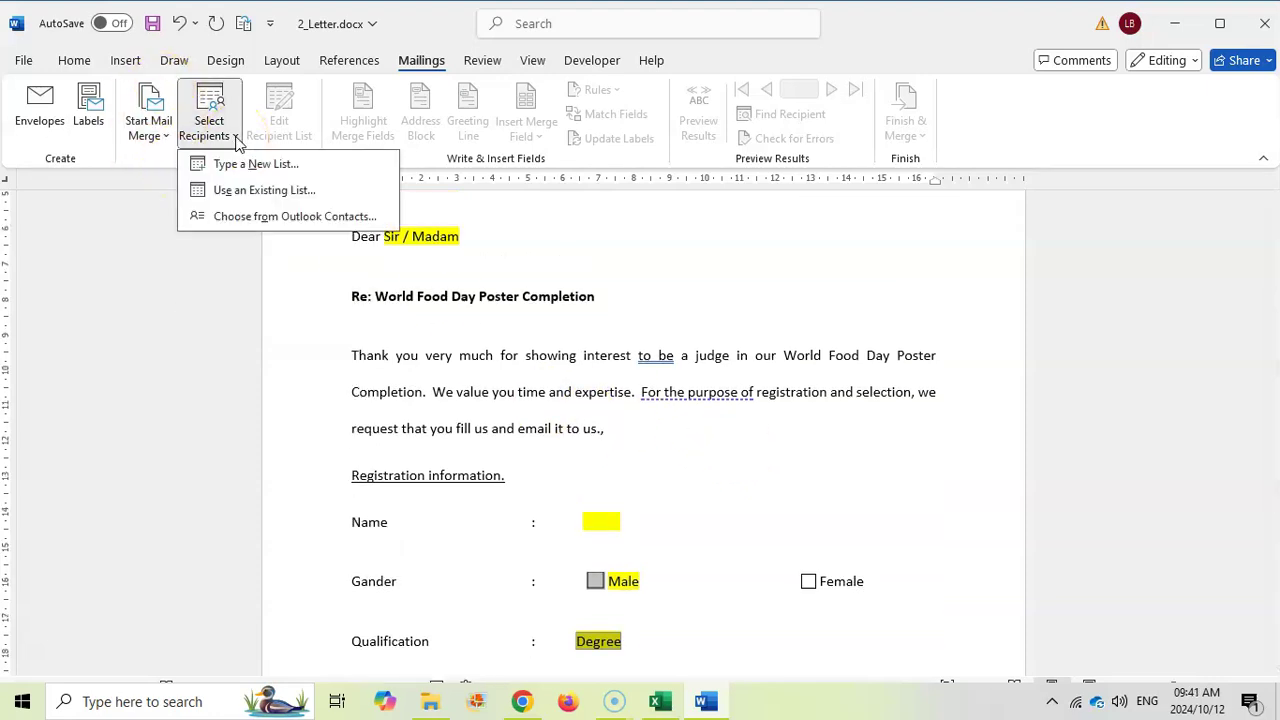
left_click(245, 193)
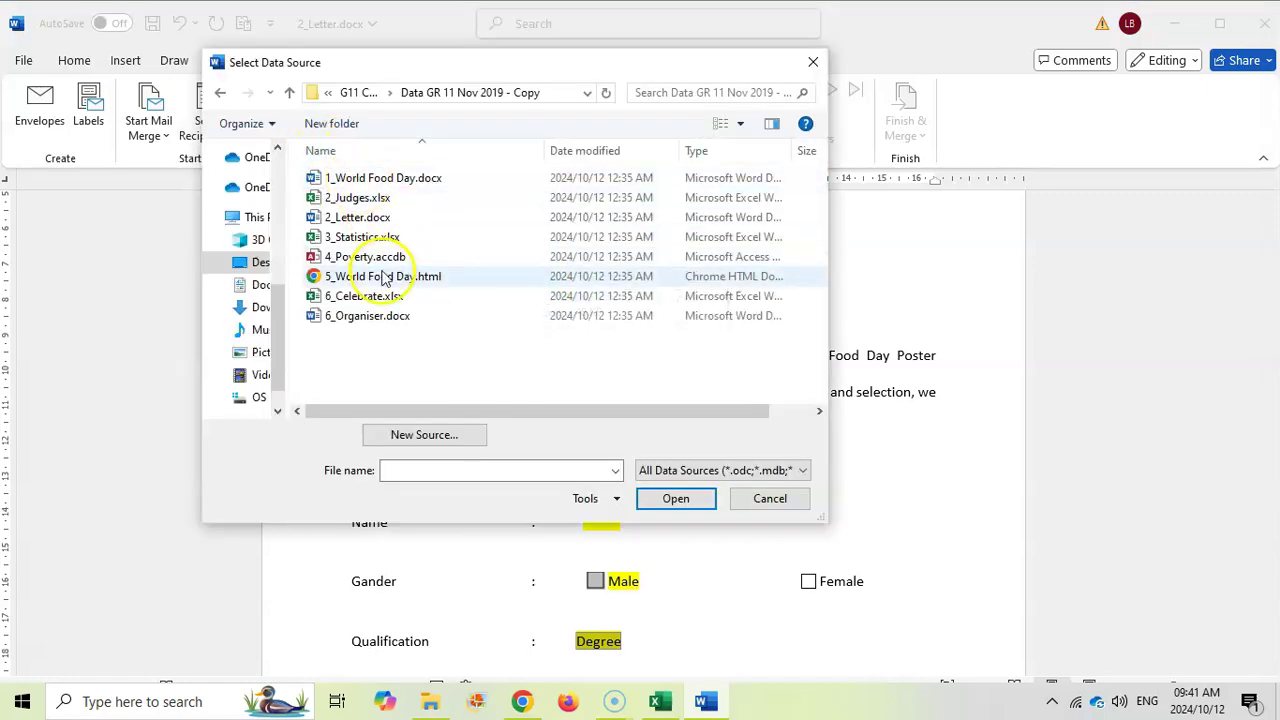
left_click(355, 200)
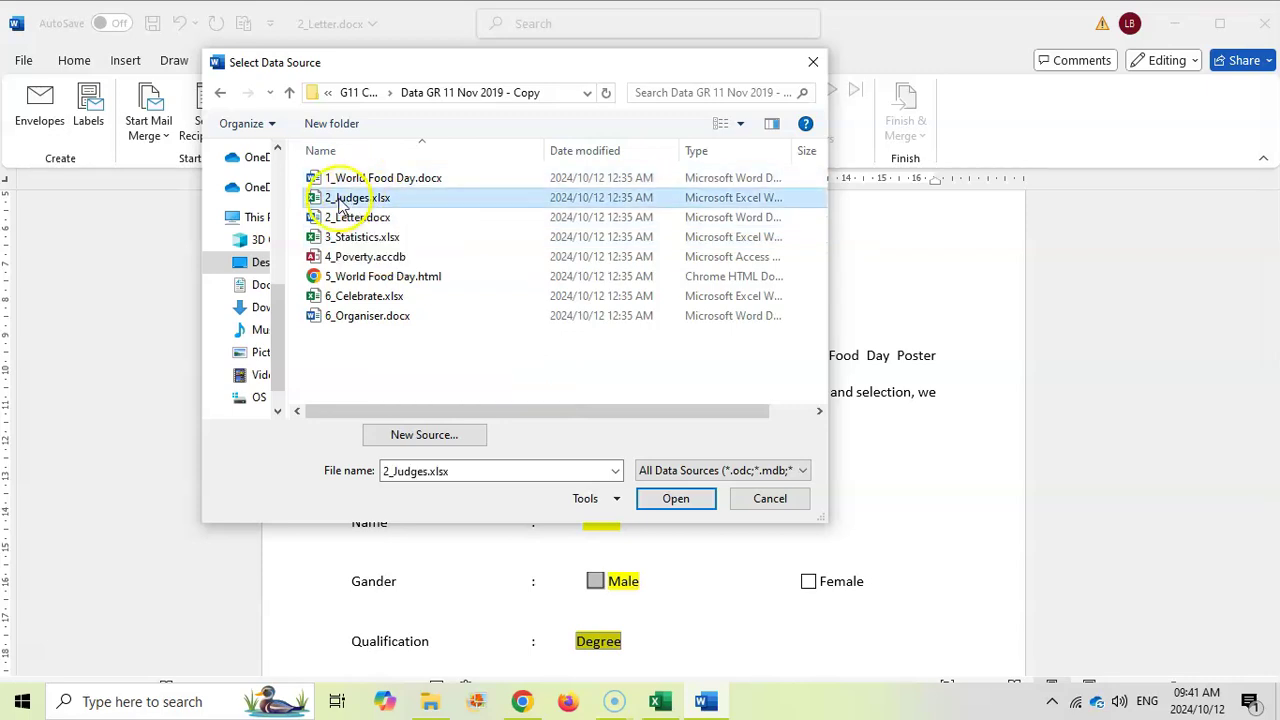
left_click(676, 498)
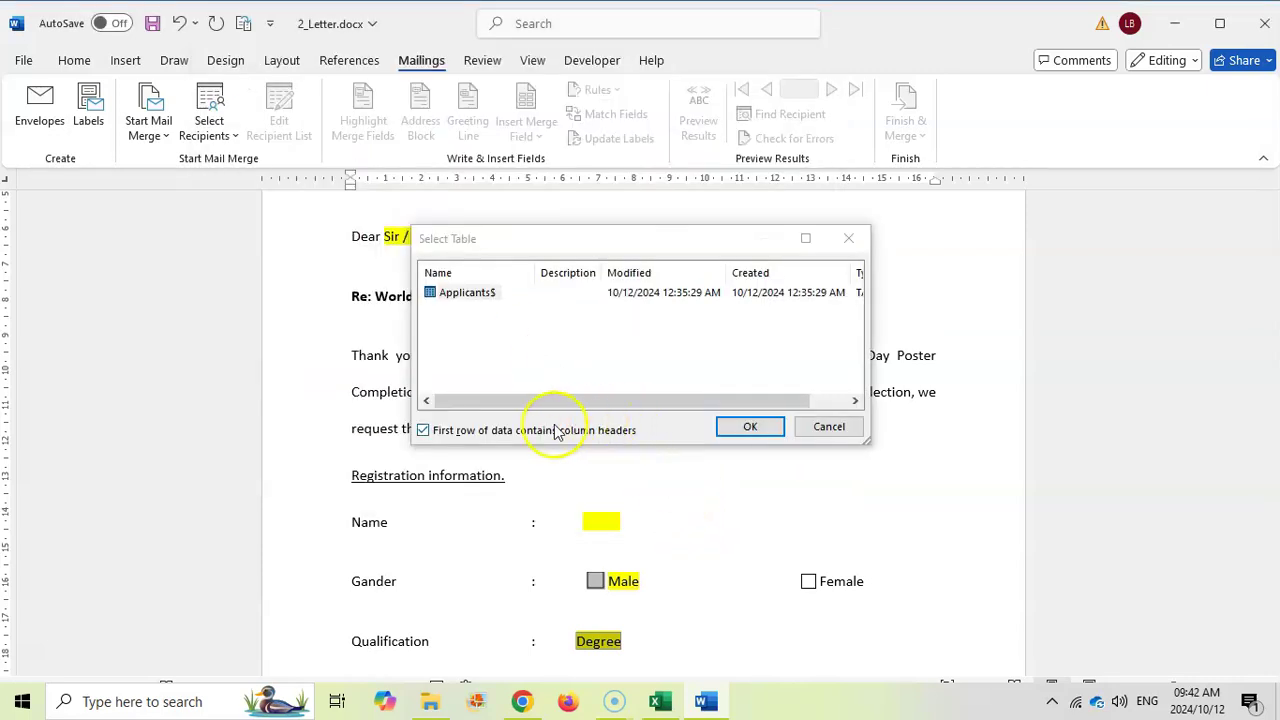
left_click(463, 296)
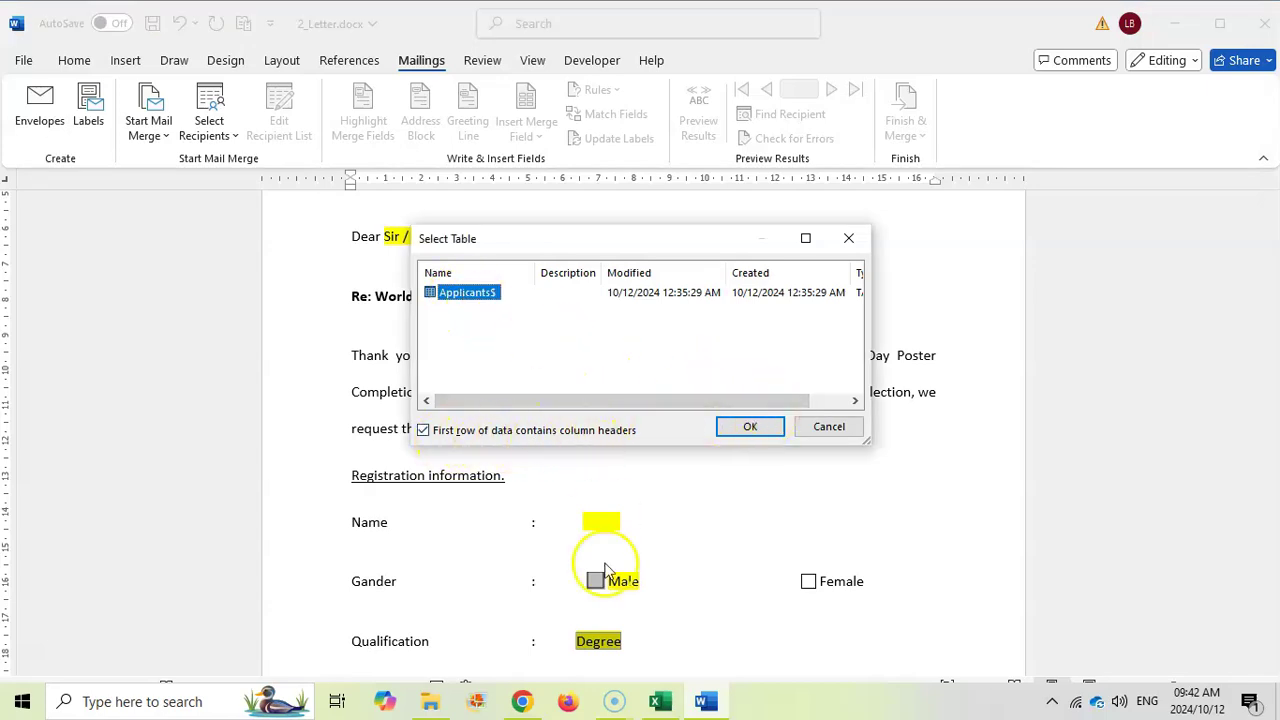
left_click(660, 701)
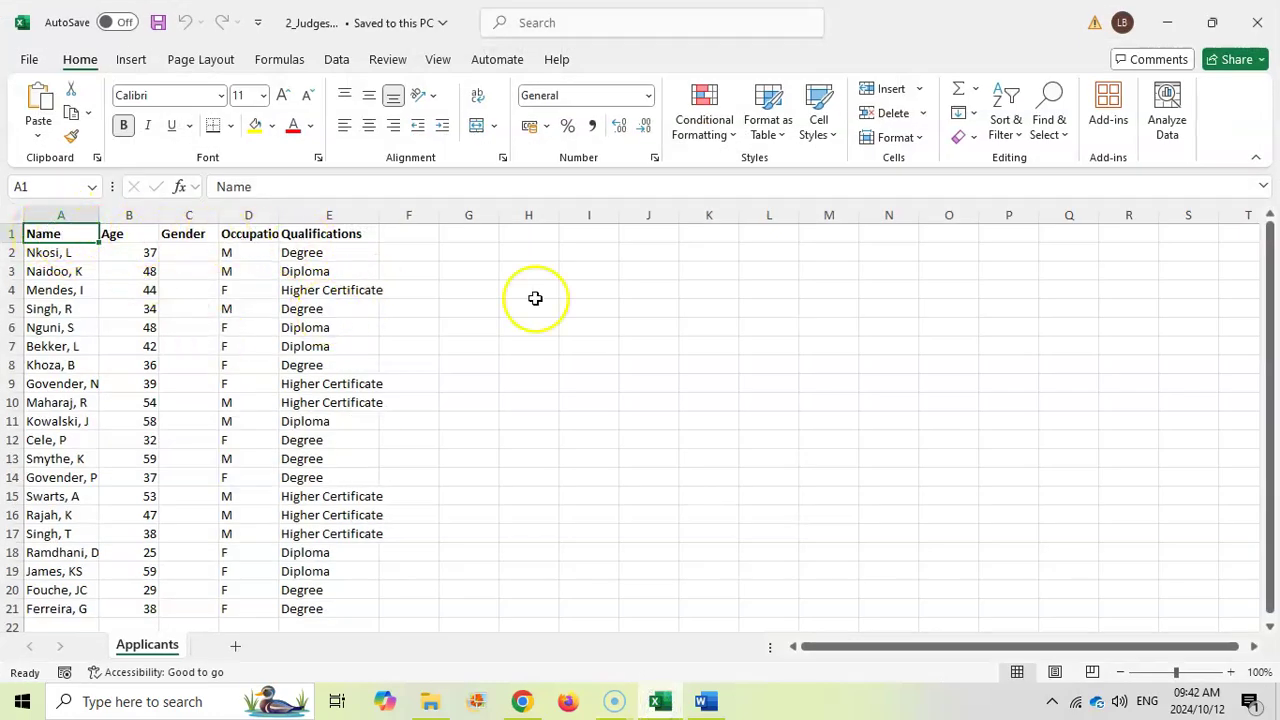
left_click(1257, 24)
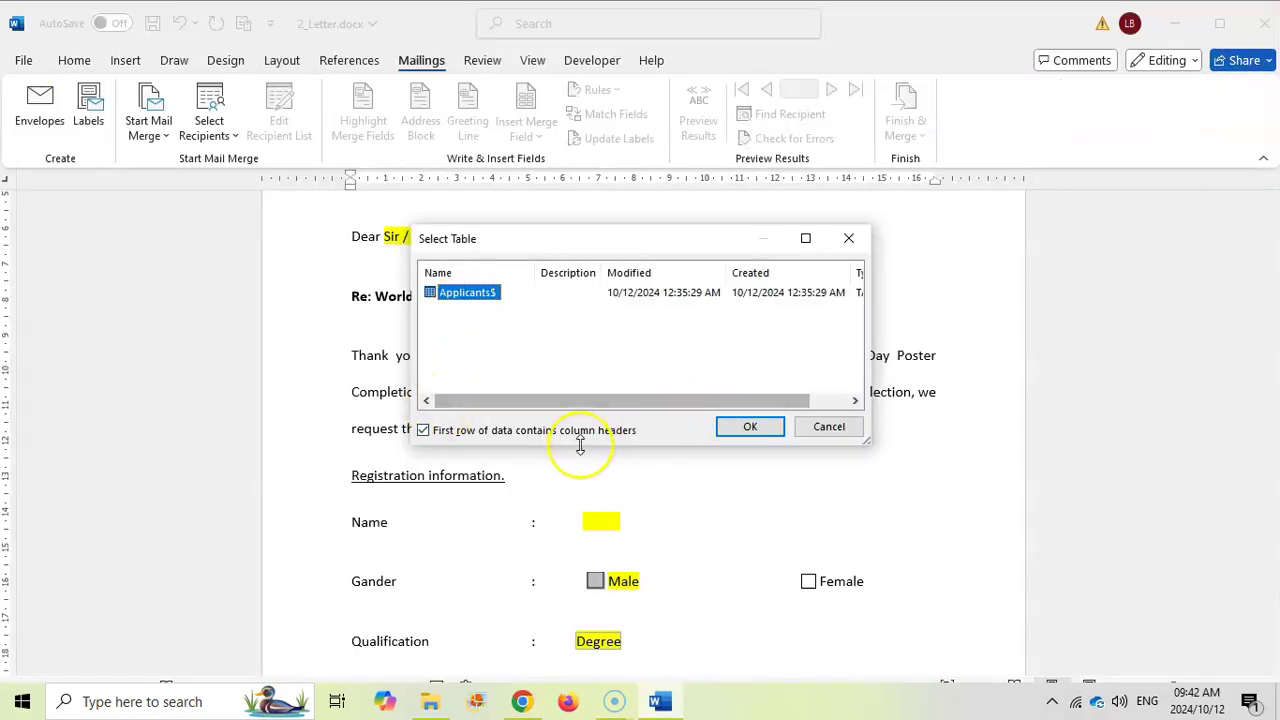
left_click(748, 427)
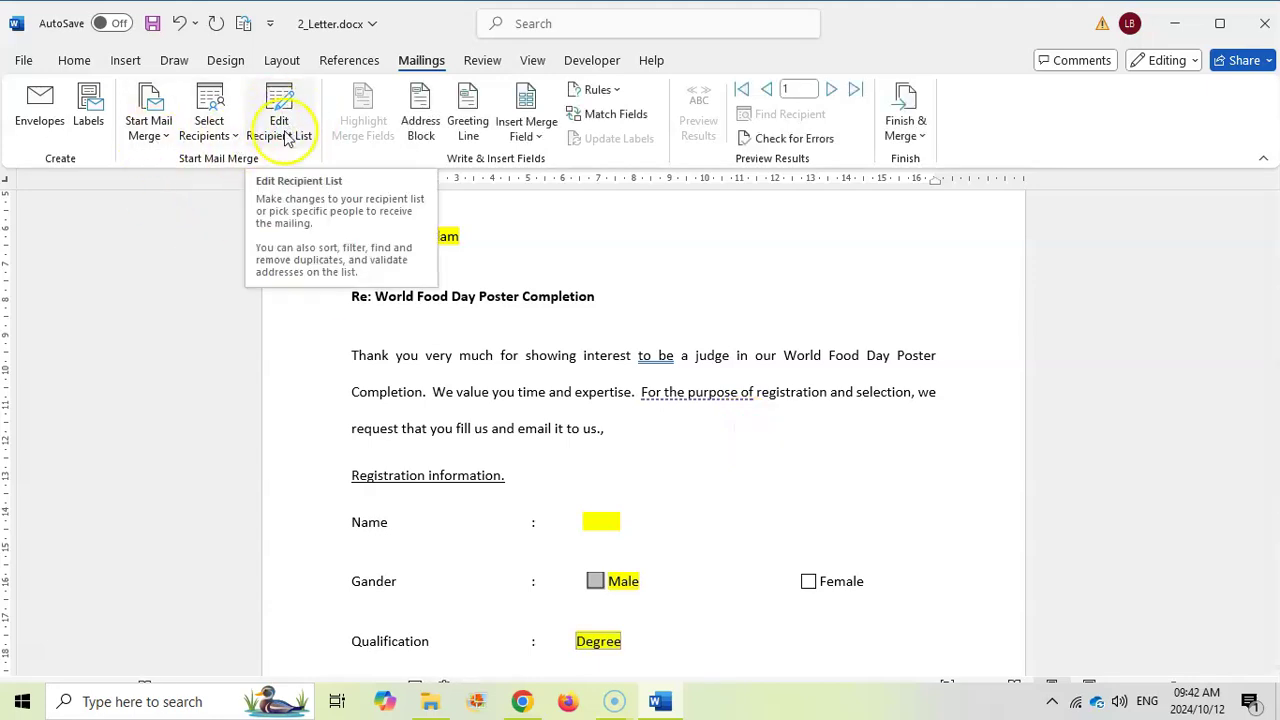
Step: Sort the mail merge recipients by Name in ascending order, checking the requirements of question 2.4 in the exam PDF
left_click(522, 701)
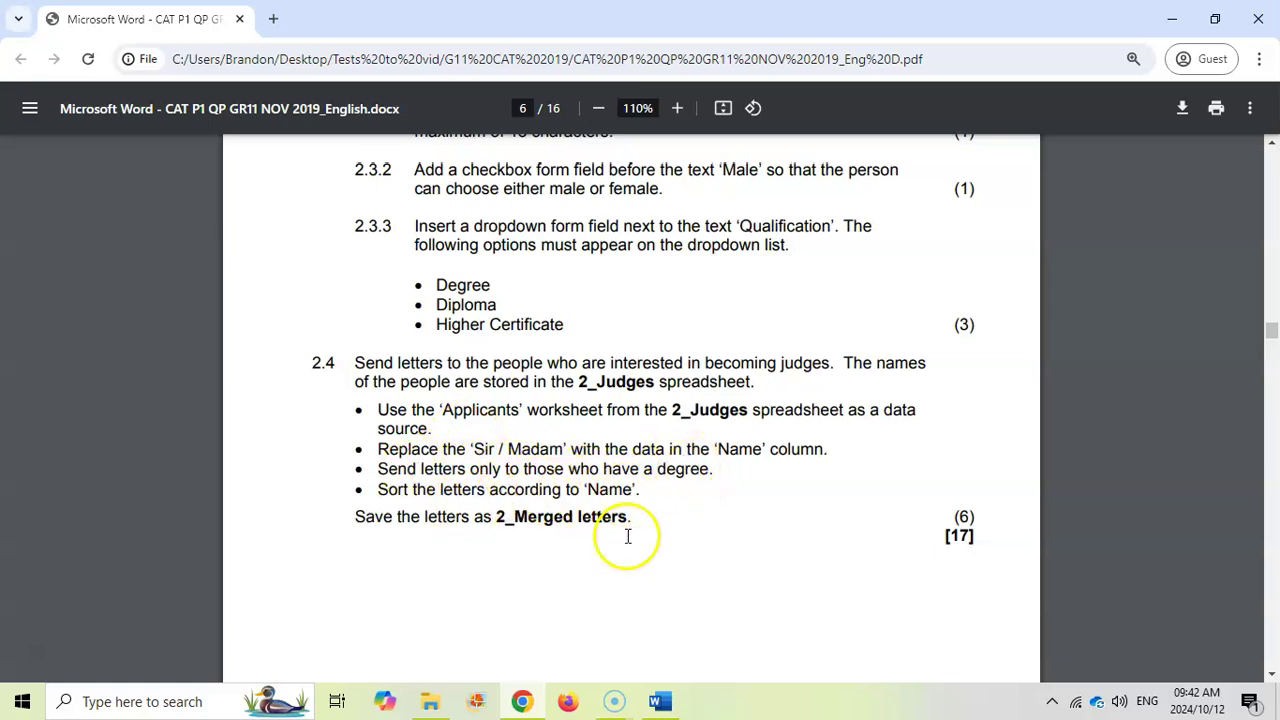
left_click(660, 702)
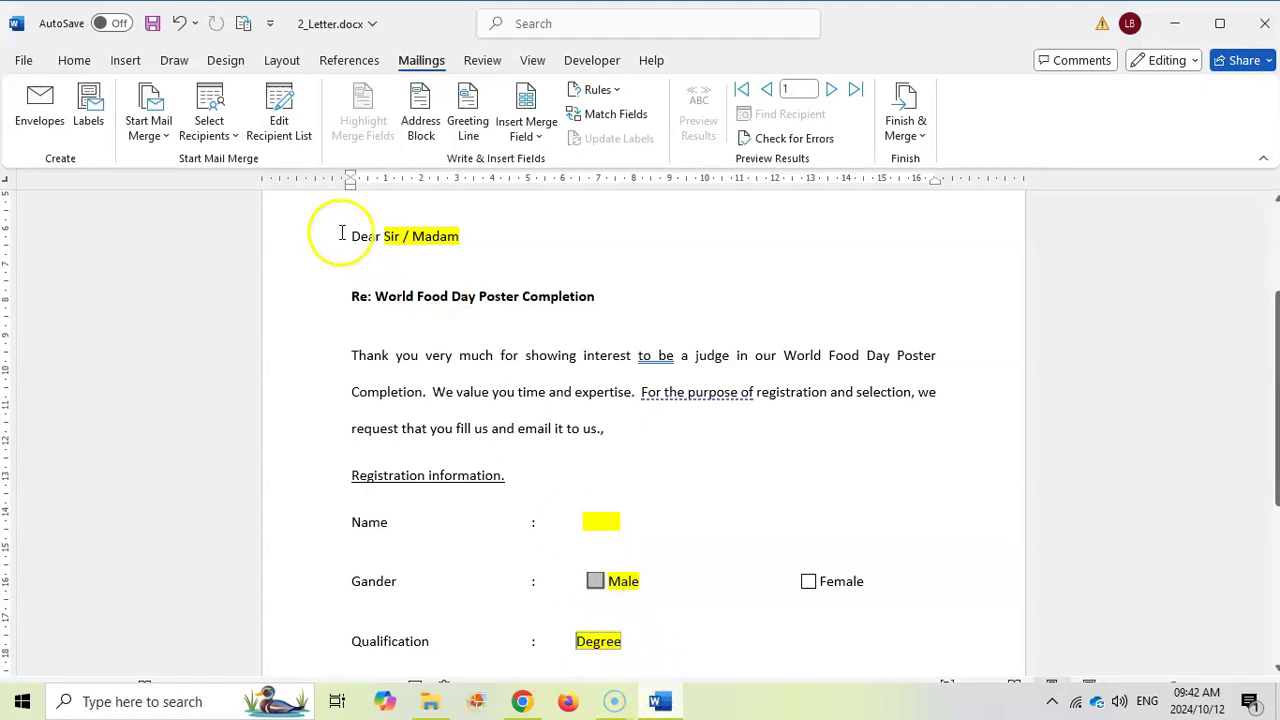
left_click(291, 141)
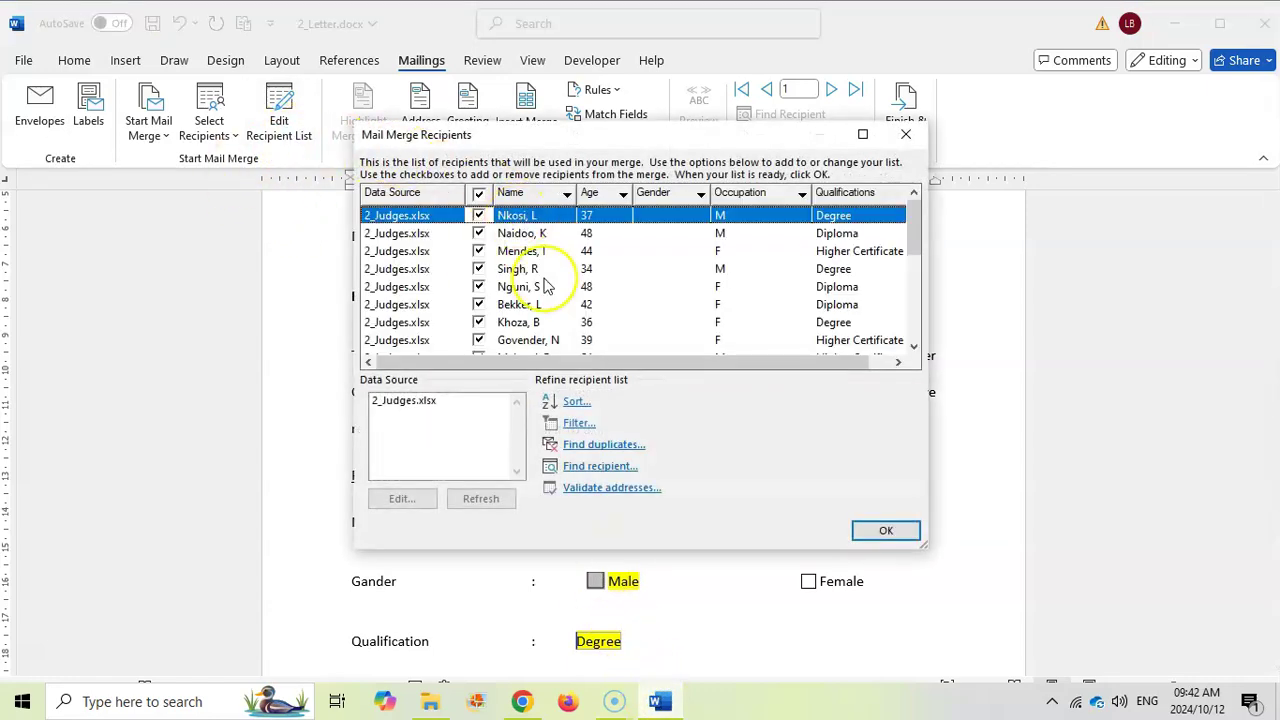
left_click(574, 402)
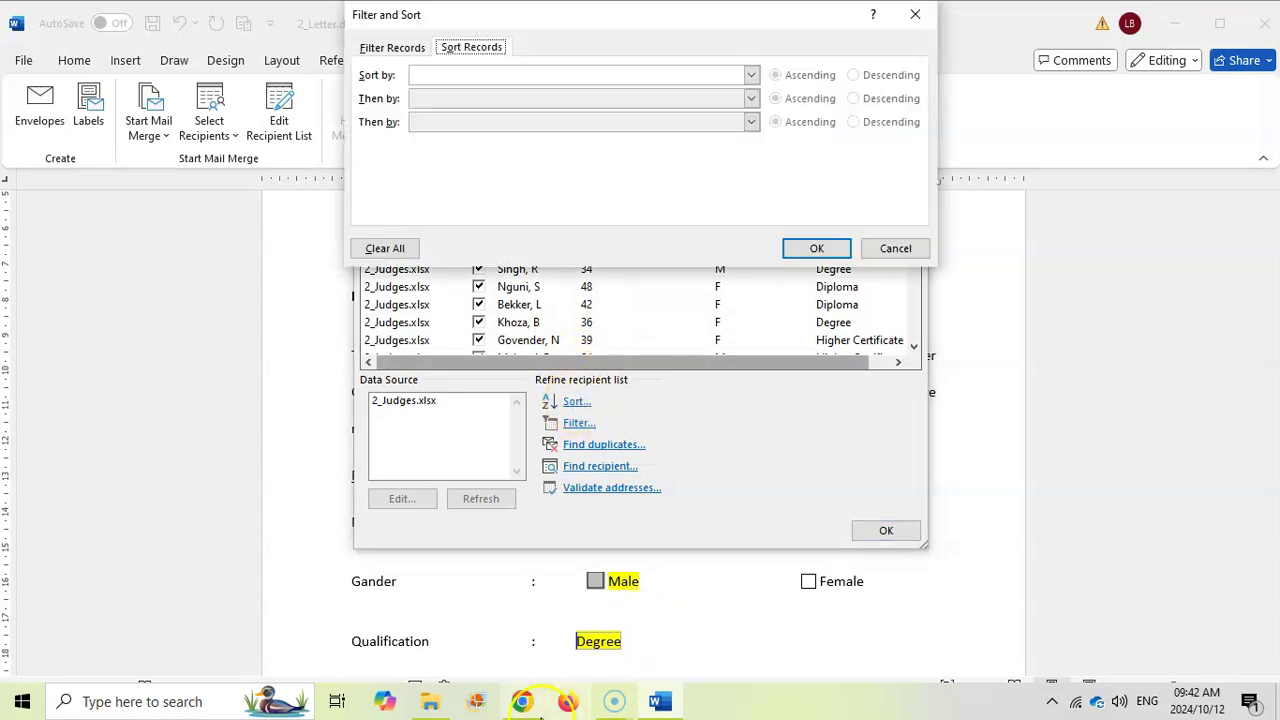
left_click(521, 702)
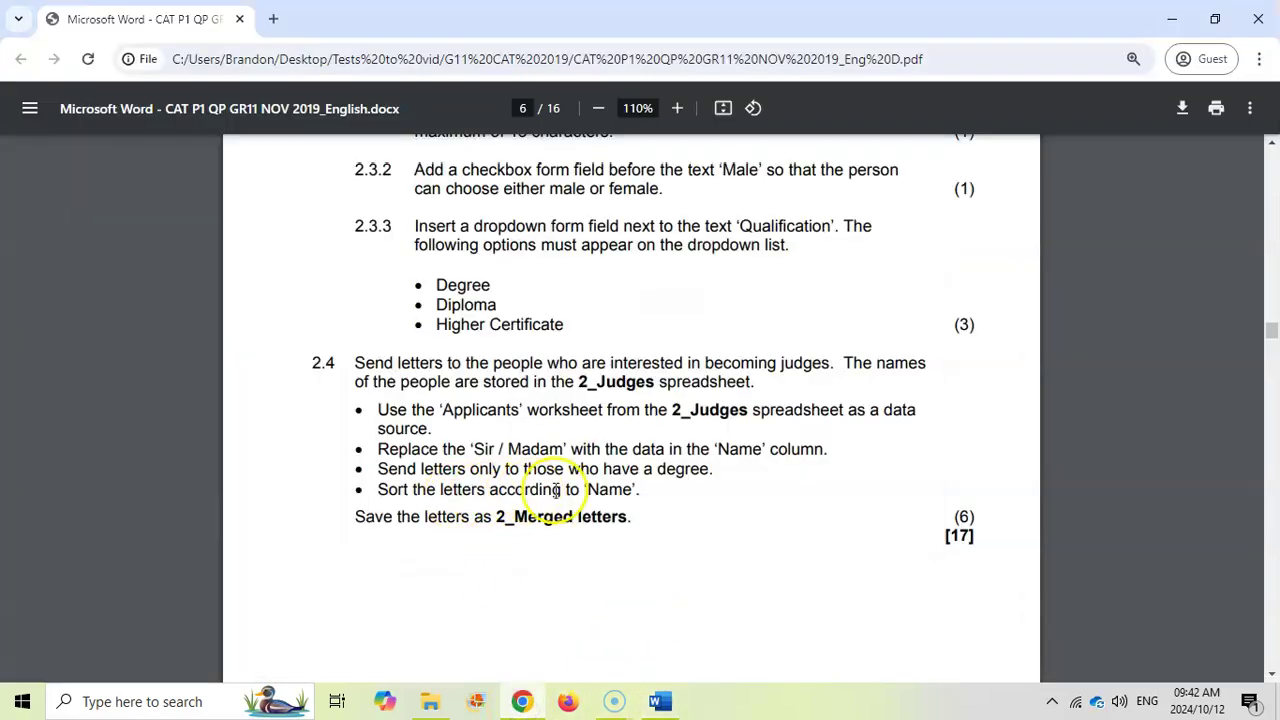
left_click(659, 701)
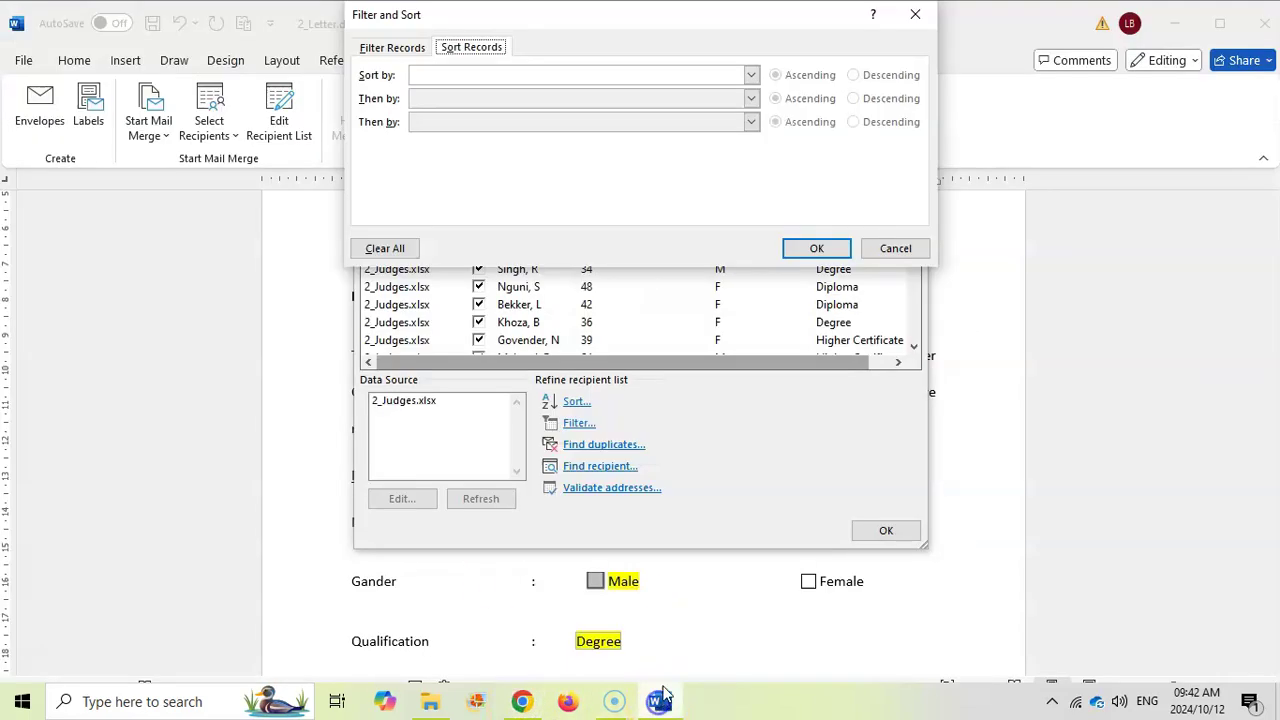
left_click(750, 76)
left_click(486, 104)
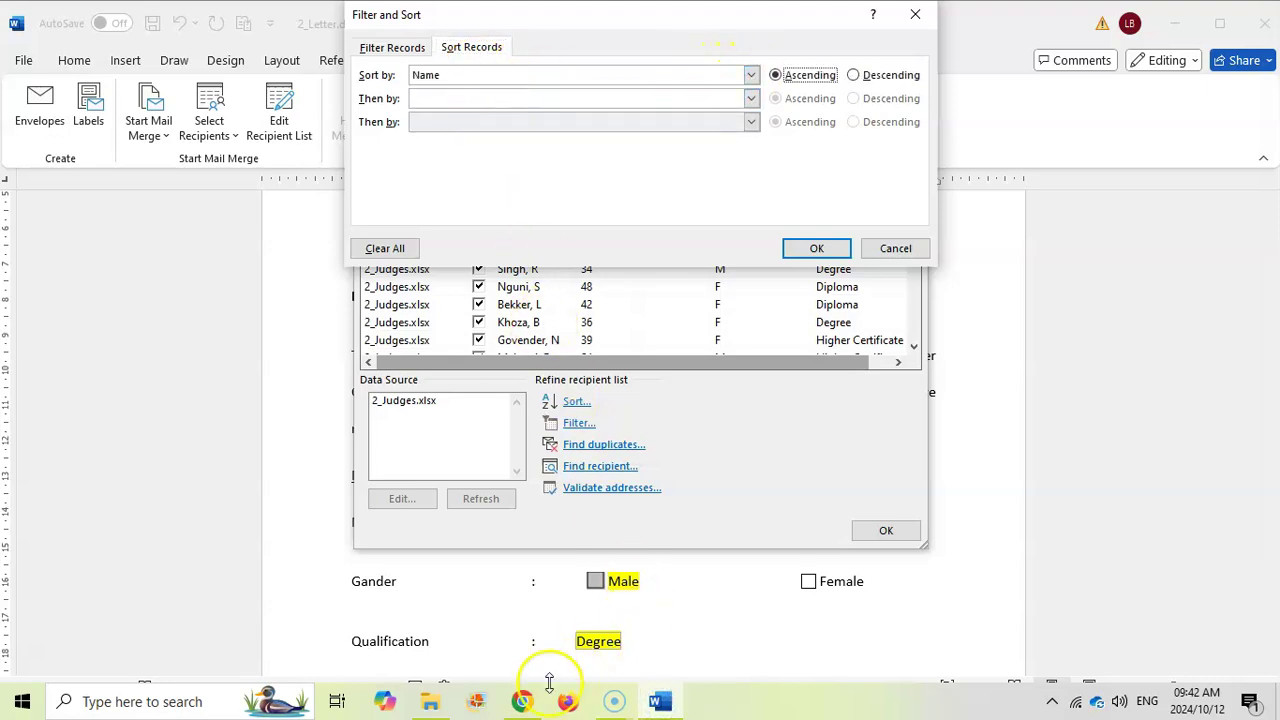
left_click(522, 701)
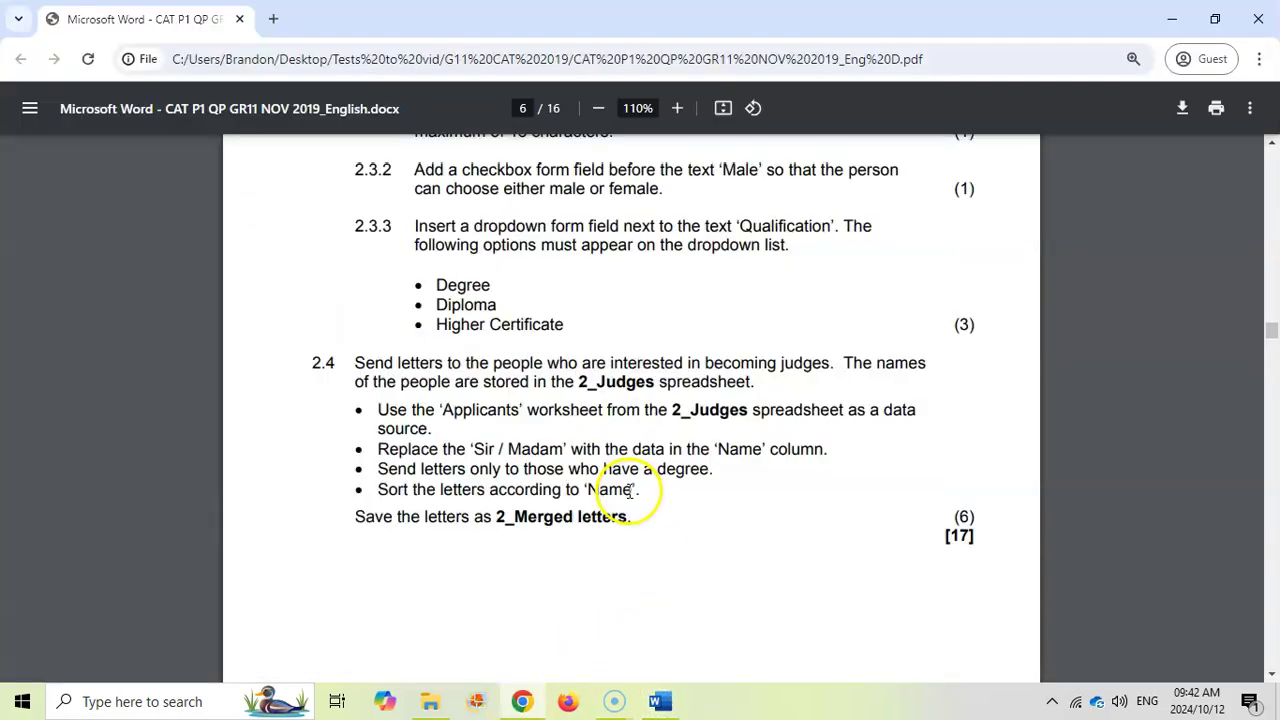
left_click(659, 701)
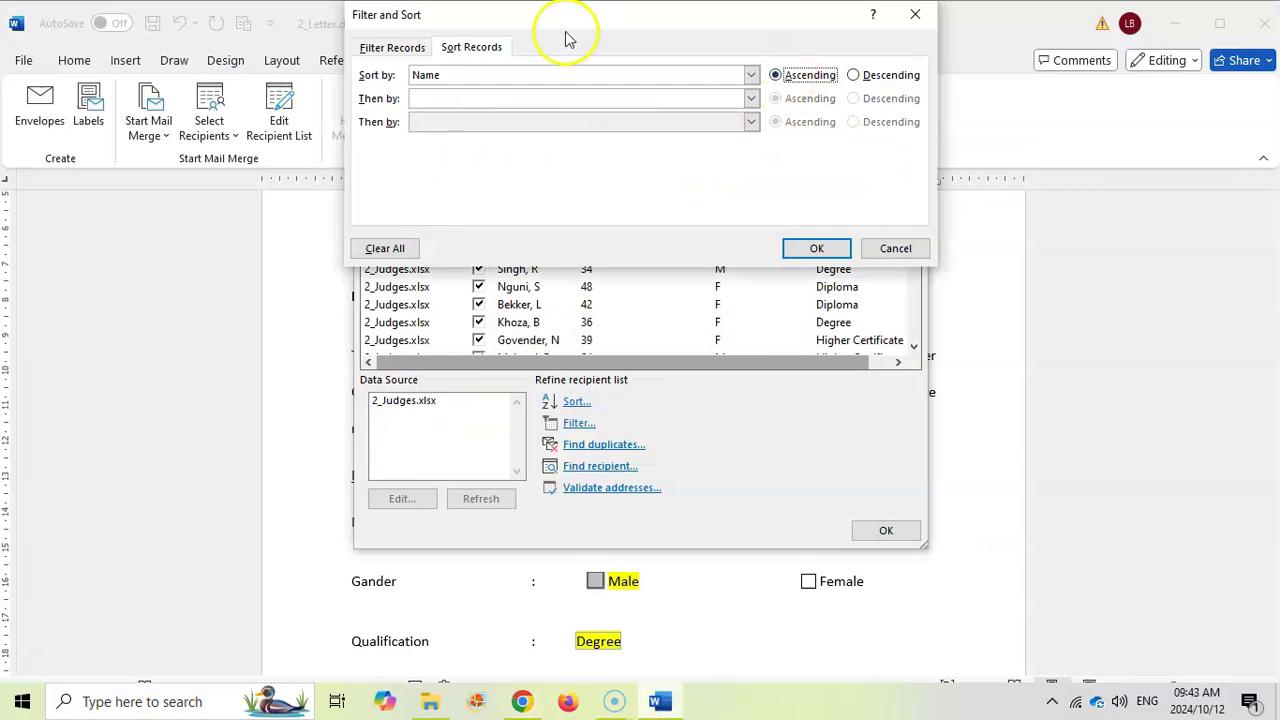
left_click(816, 248)
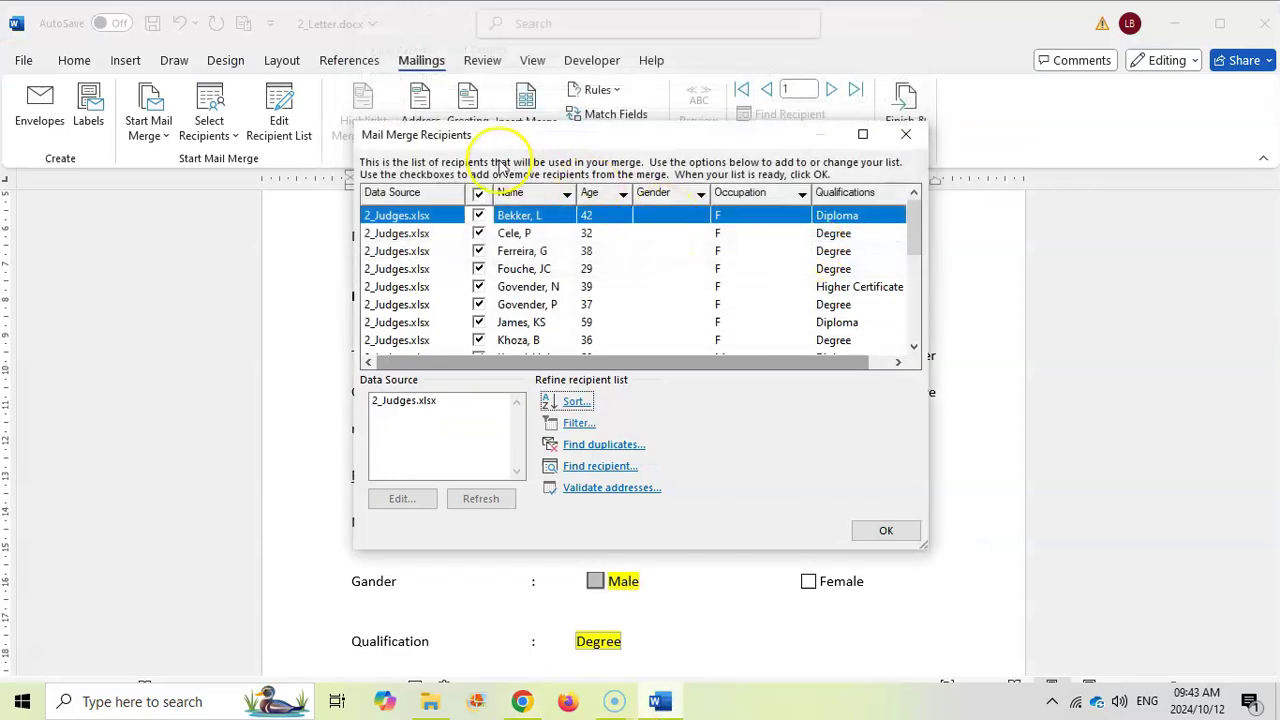
Step: Filter the mail merge recipients to those whose Qualifications are equal to Degree, checking question 2.4 in the exam PDF, and accept the recipient list
left_click(580, 424)
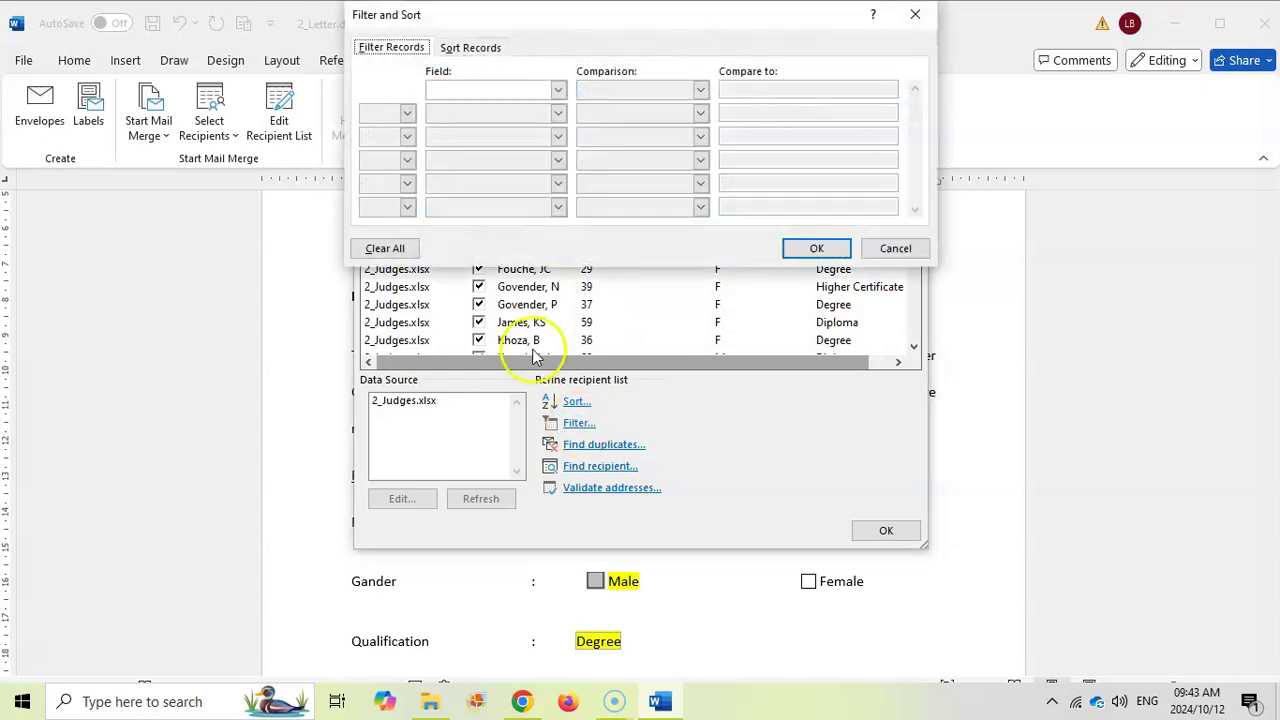
left_click(525, 700)
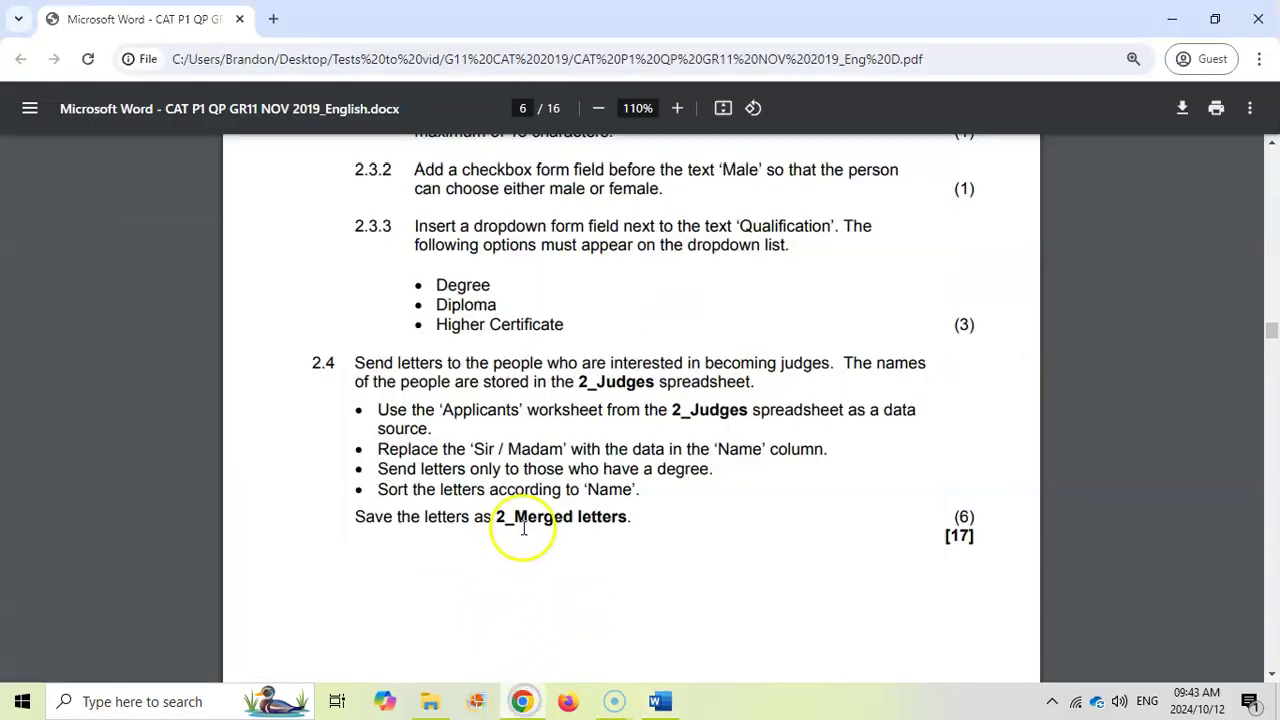
left_click(660, 702)
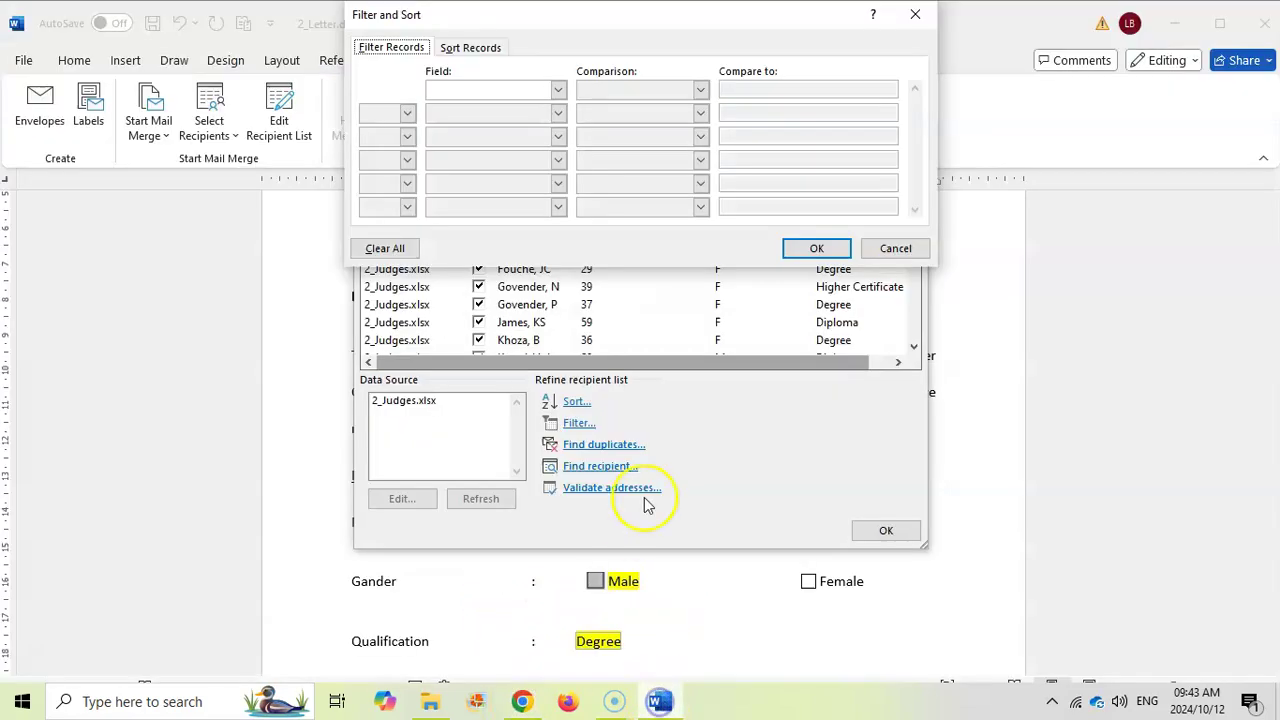
left_click_drag(651, 25, 675, 175)
left_click(569, 218)
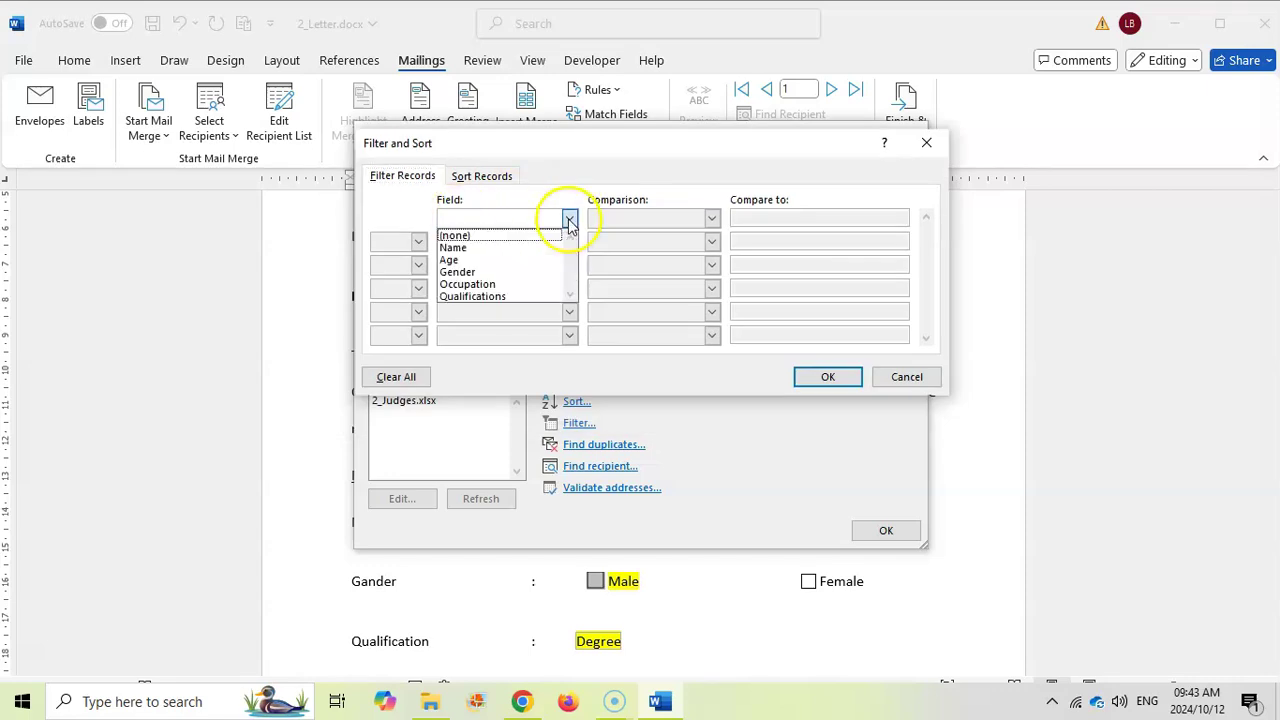
left_click(489, 297)
left_click(746, 216)
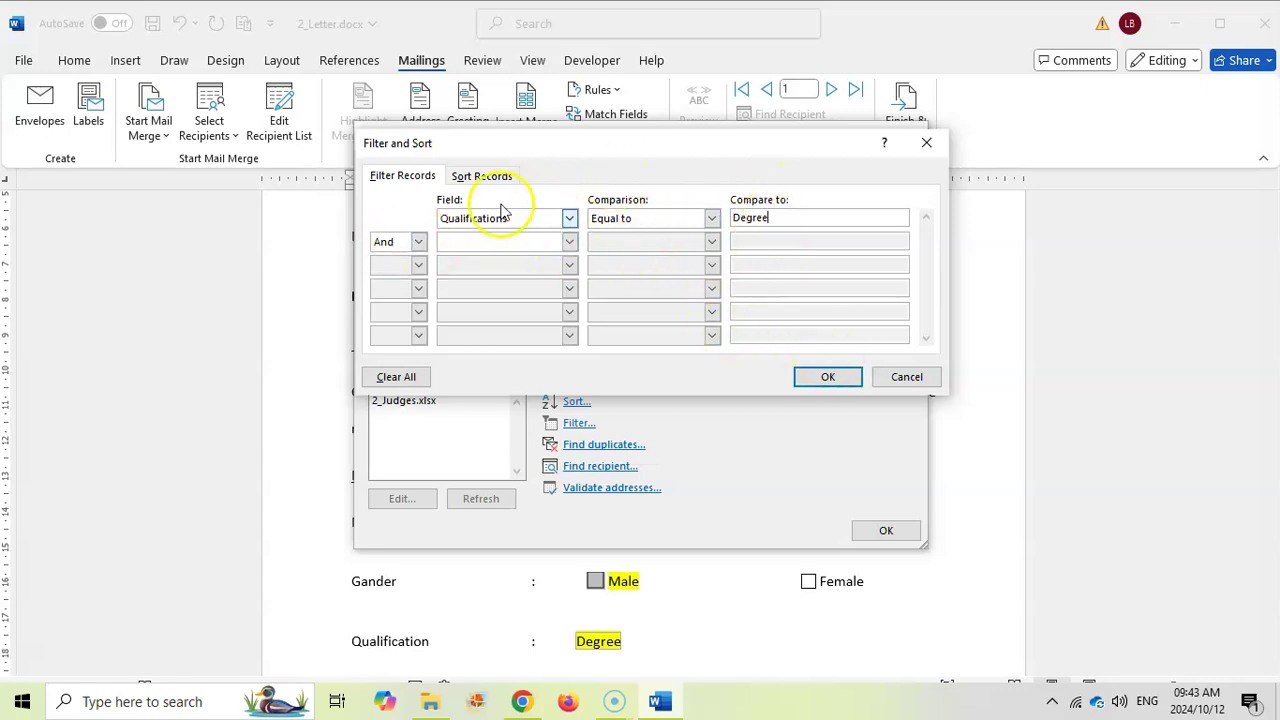
left_click(712, 218)
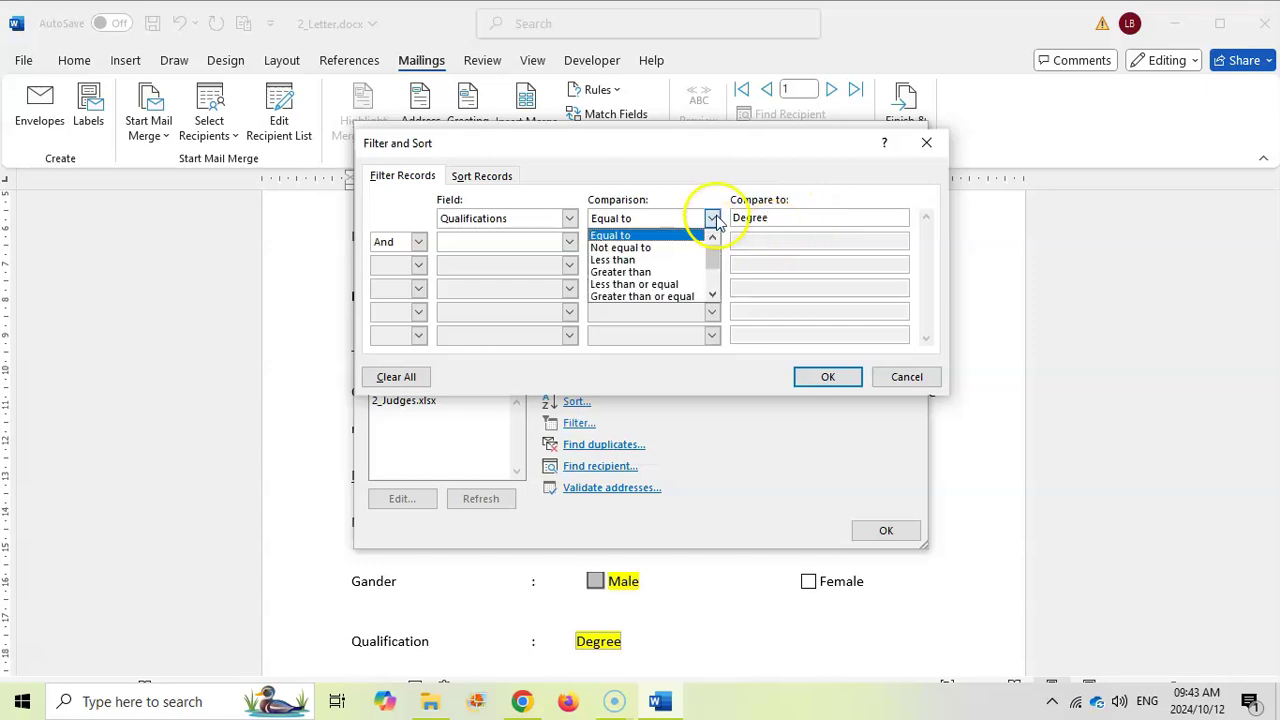
left_click(712, 222)
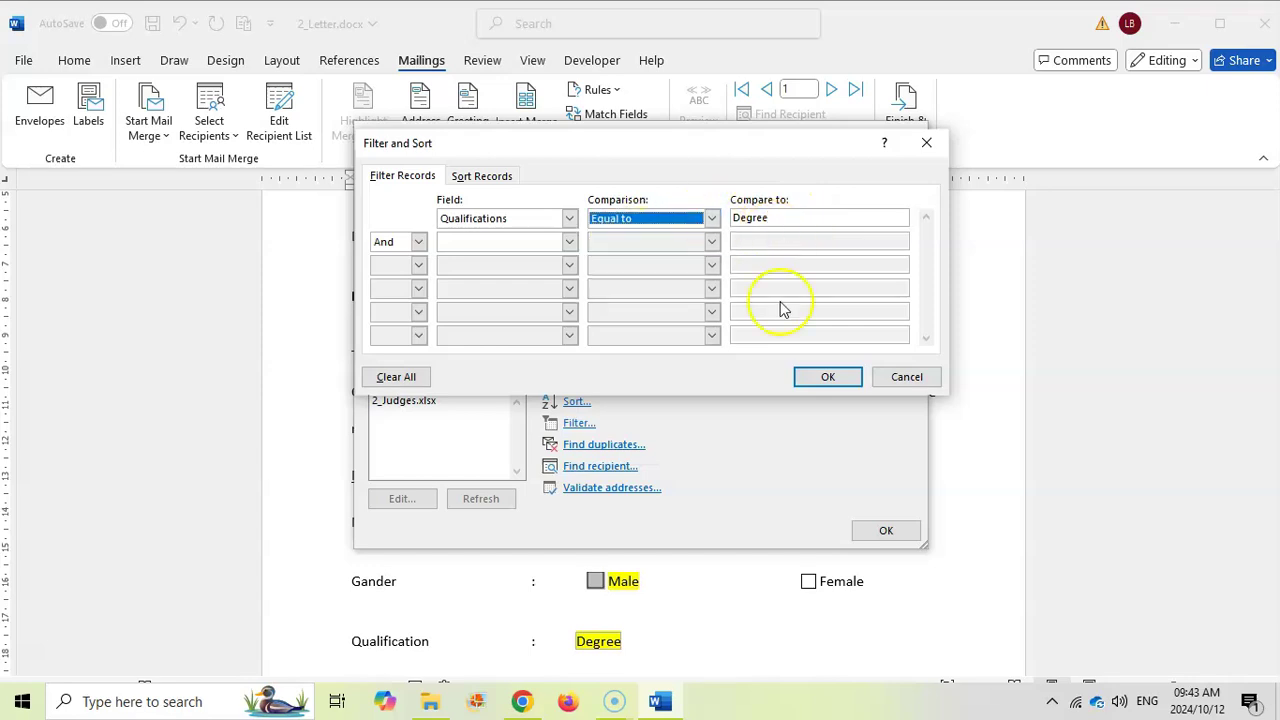
left_click(828, 377)
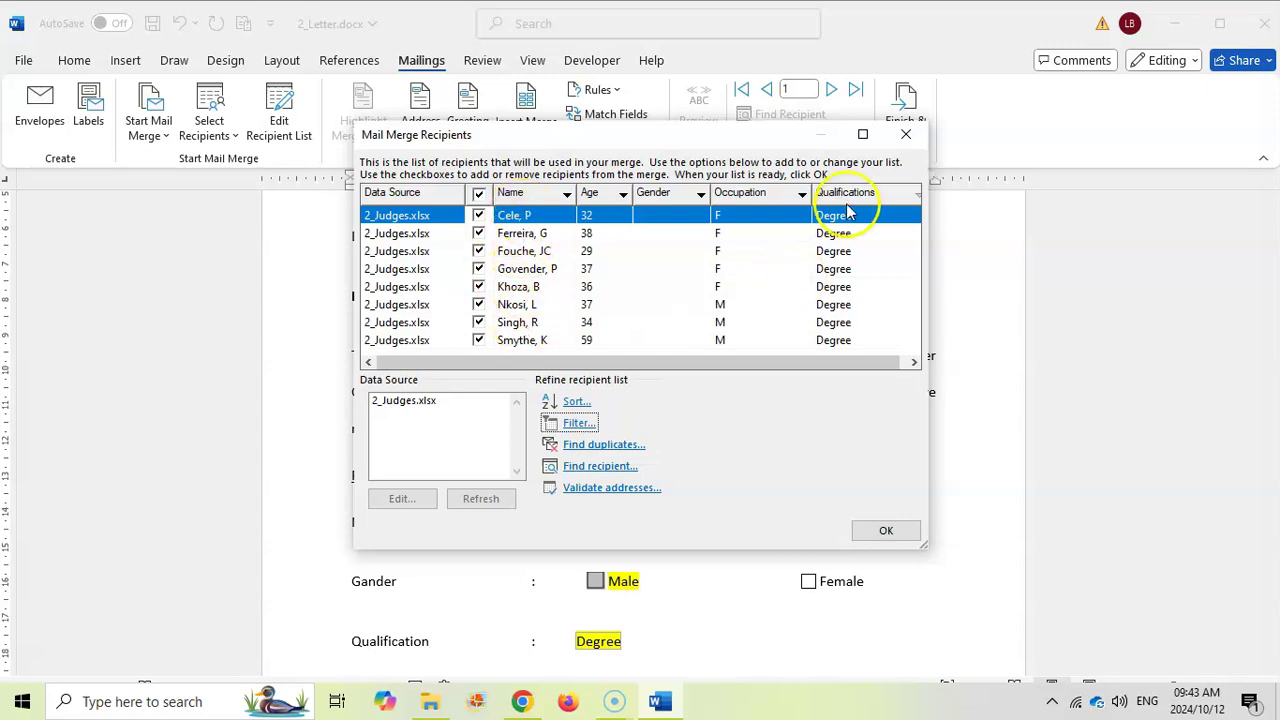
left_click(886, 533)
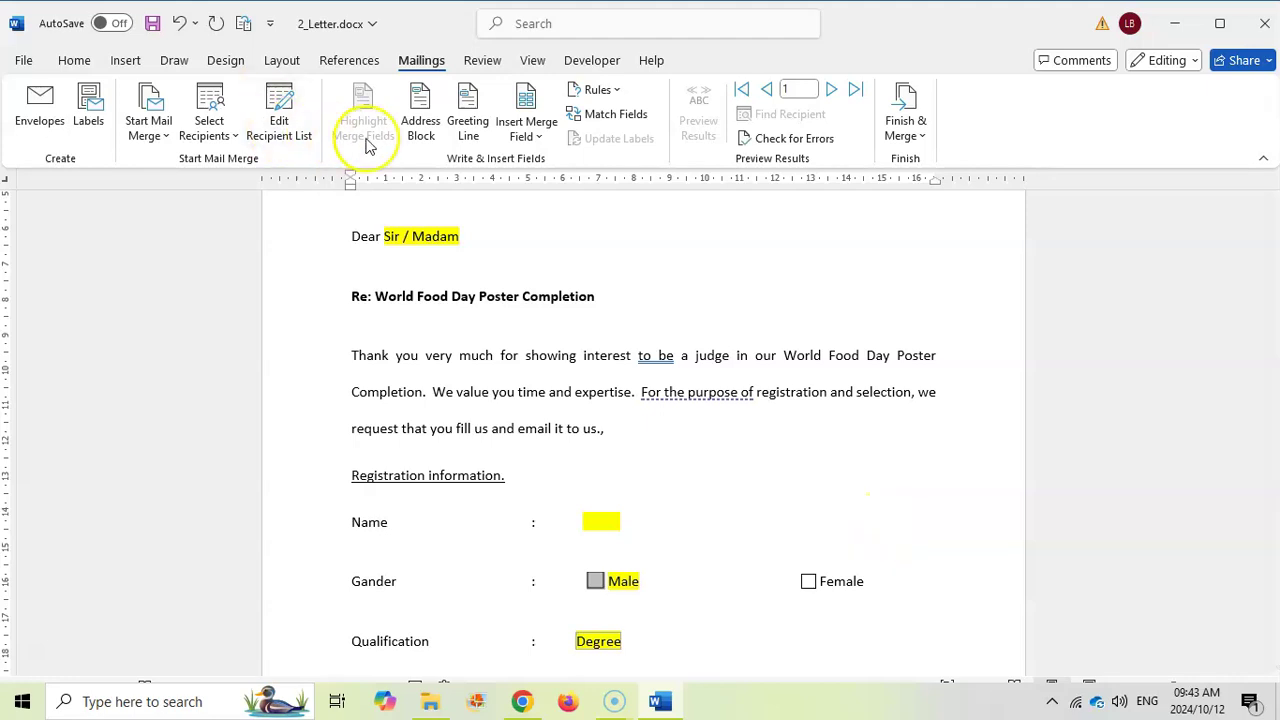
Step: Replace the text Sir / Madam after Dear with the Name merge field, as question 2.4 requires, and preview the merge results
left_click(522, 701)
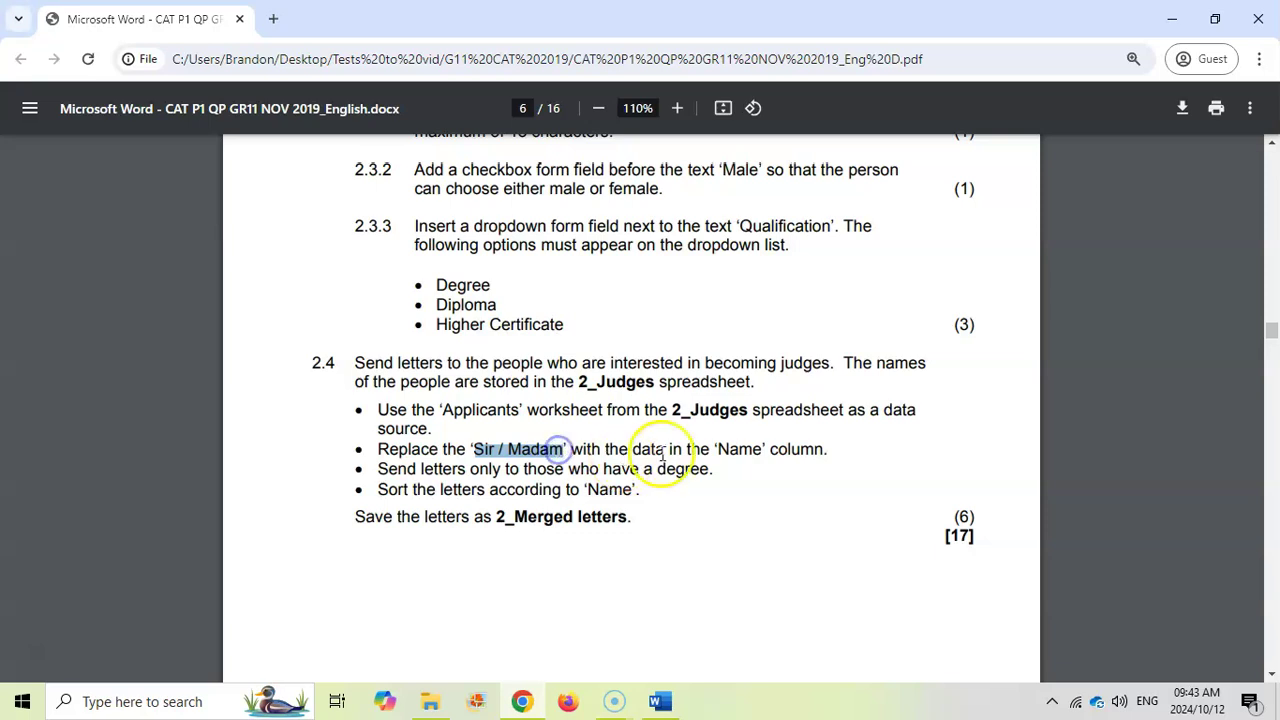
left_click(660, 701)
left_click_drag(385, 236, 459, 237)
left_click(545, 135)
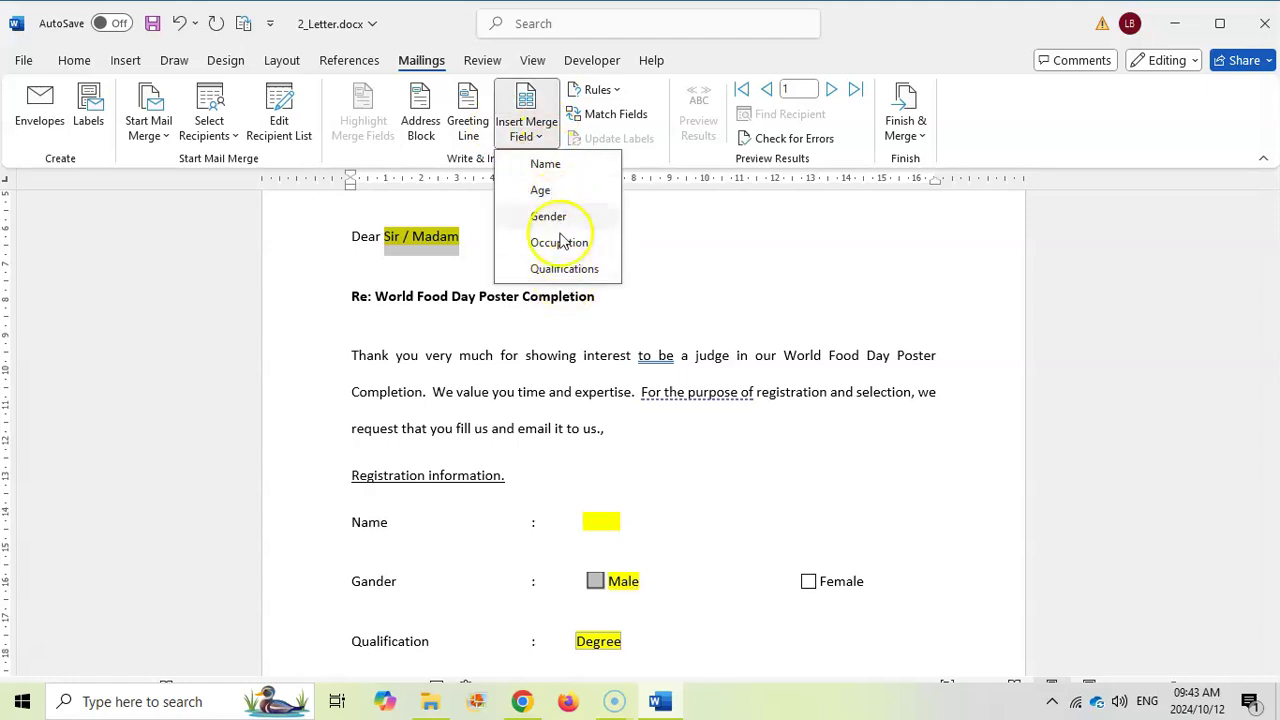
left_click(546, 164)
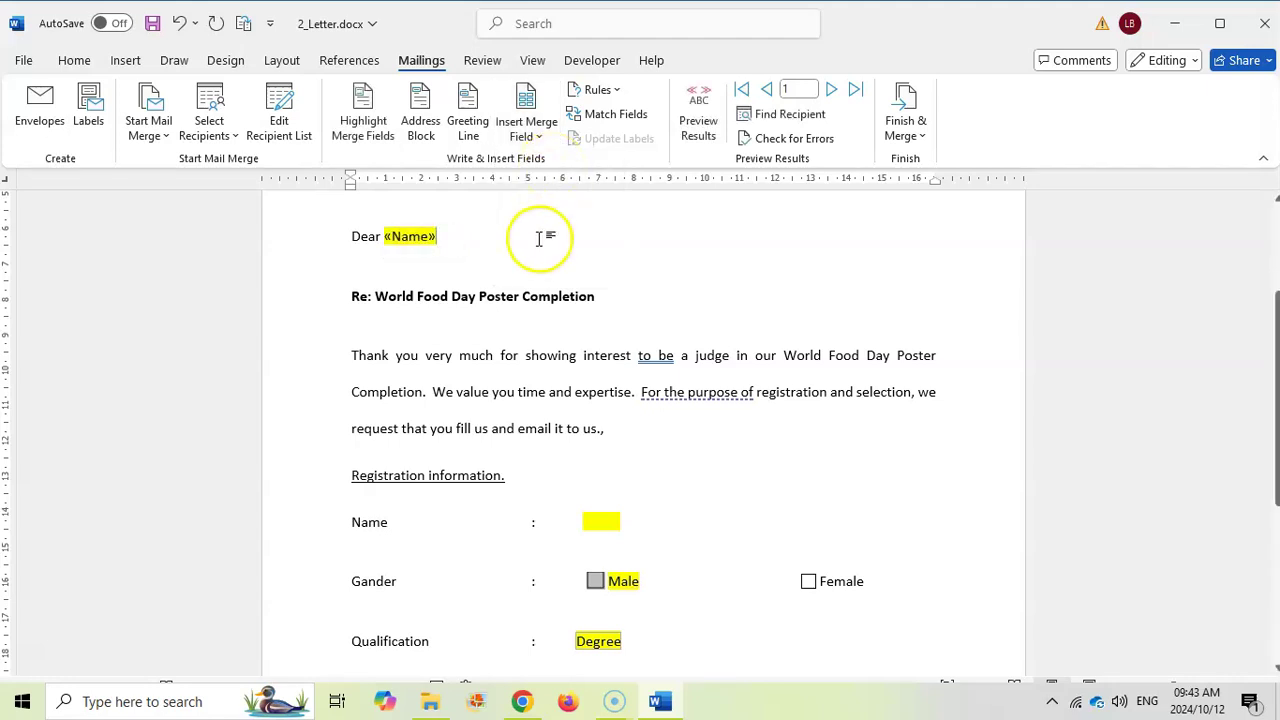
left_click(410, 247)
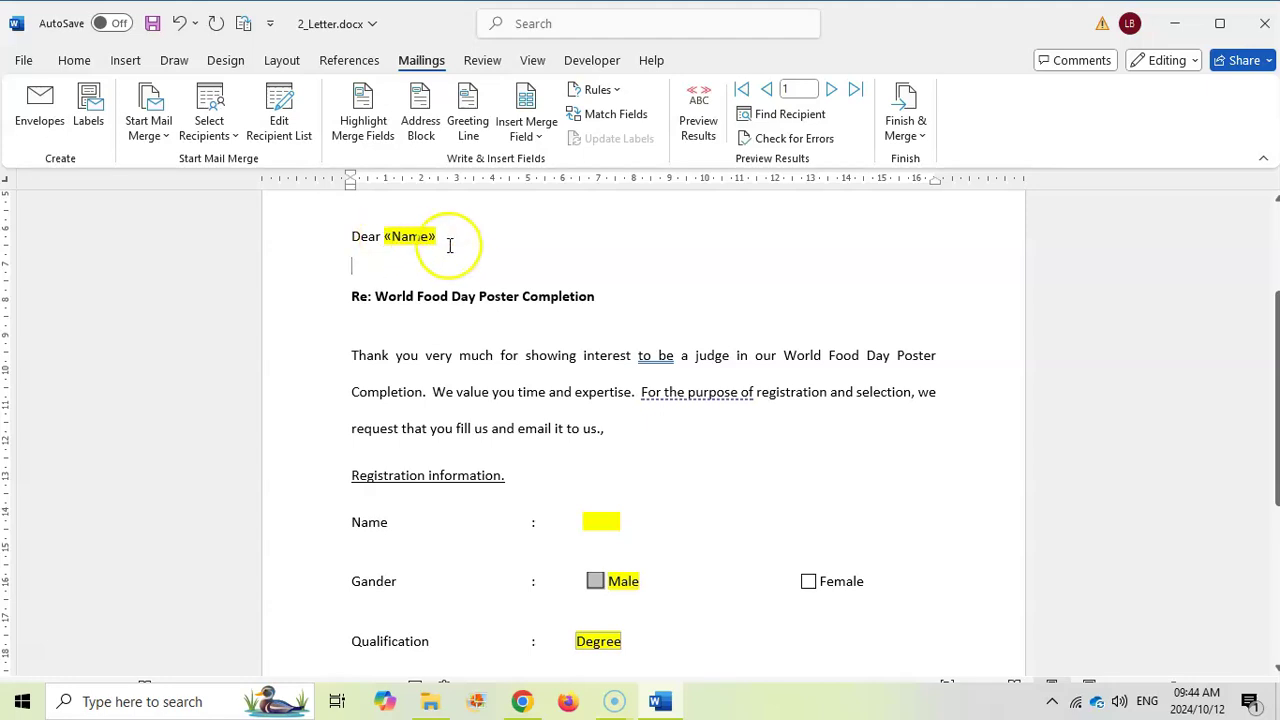
left_click(522, 702)
left_click(514, 640)
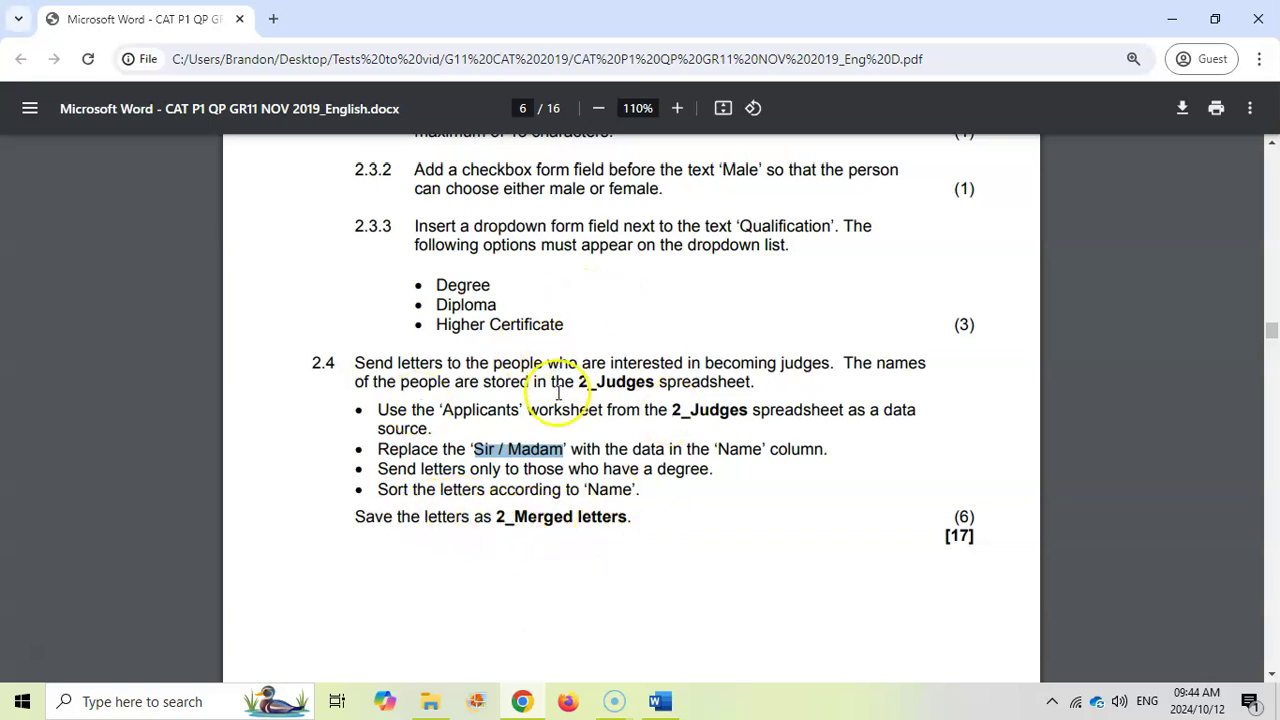
left_click(660, 703)
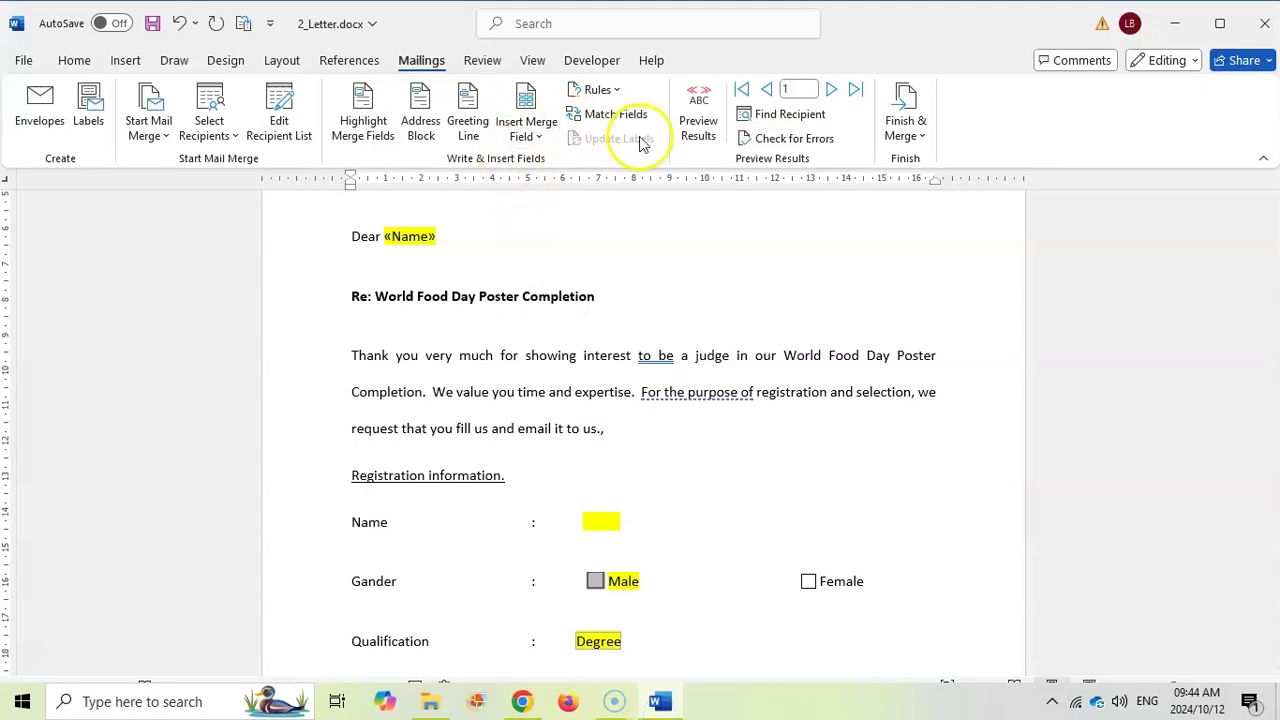
left_click(694, 130)
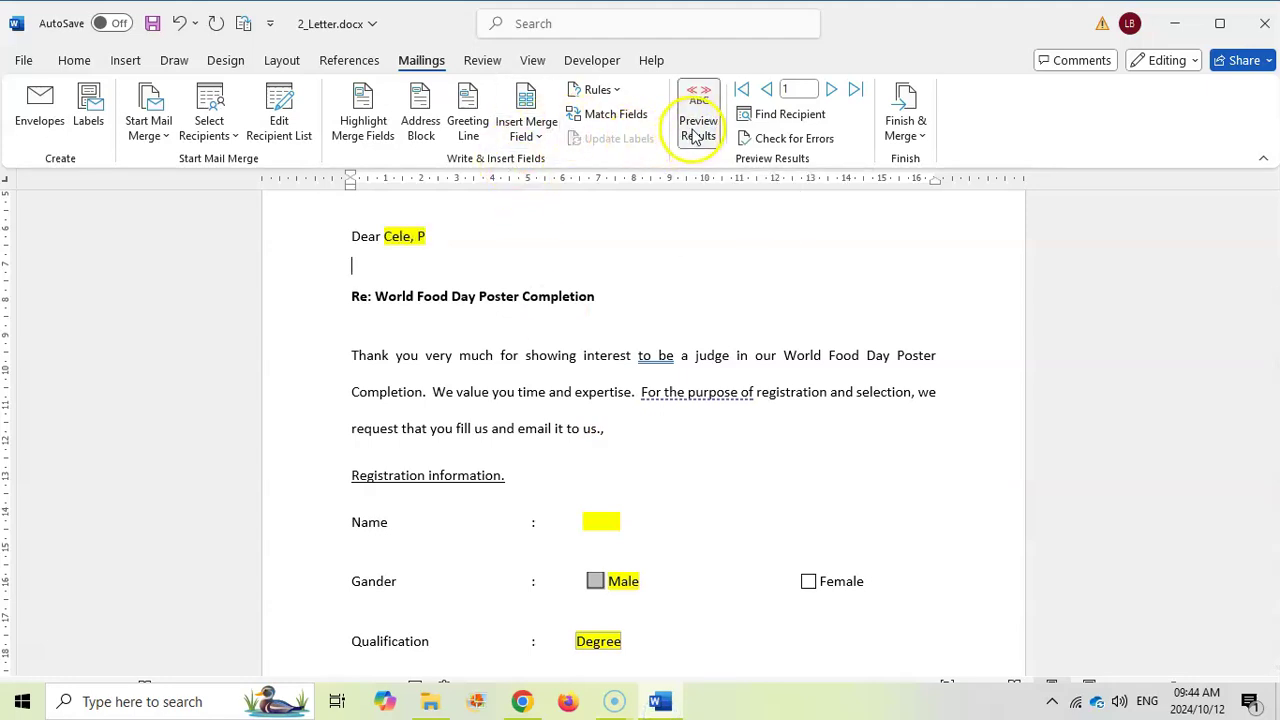
left_click(695, 130)
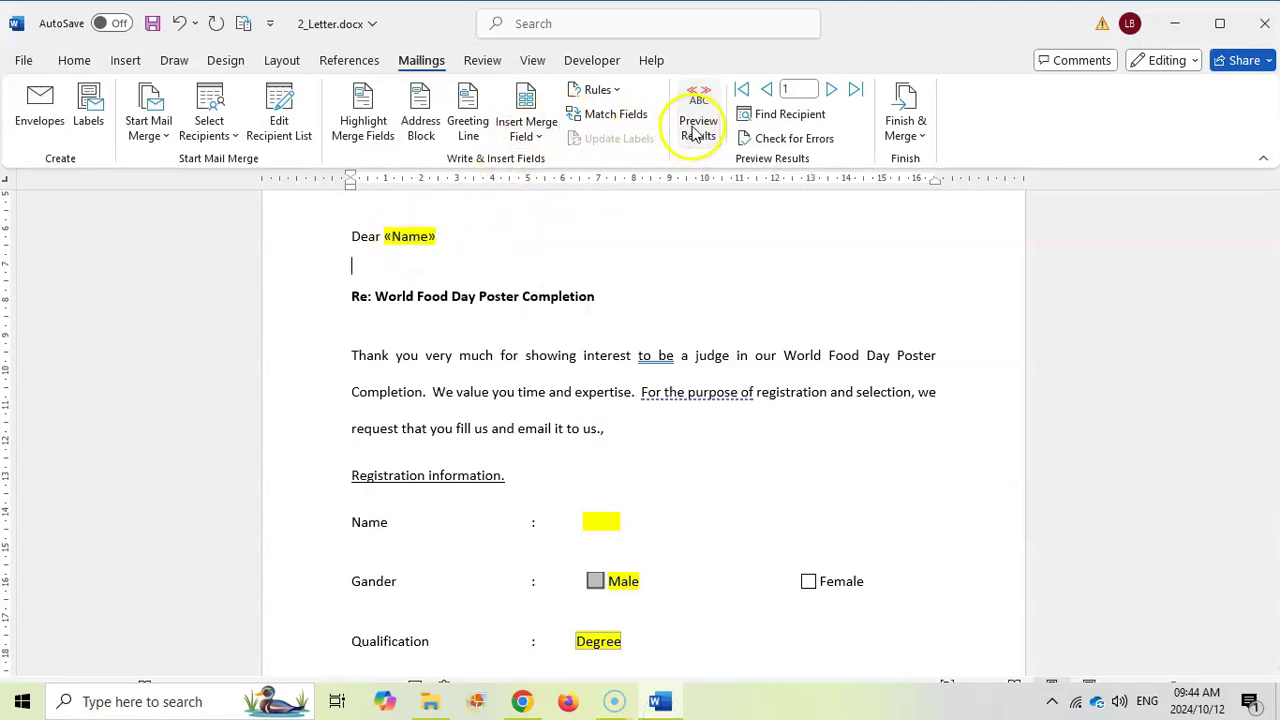
Step: Finish the merge by creating individual editable letters for all records in a new document and look through the merged letters
left_click(923, 138)
left_click(944, 168)
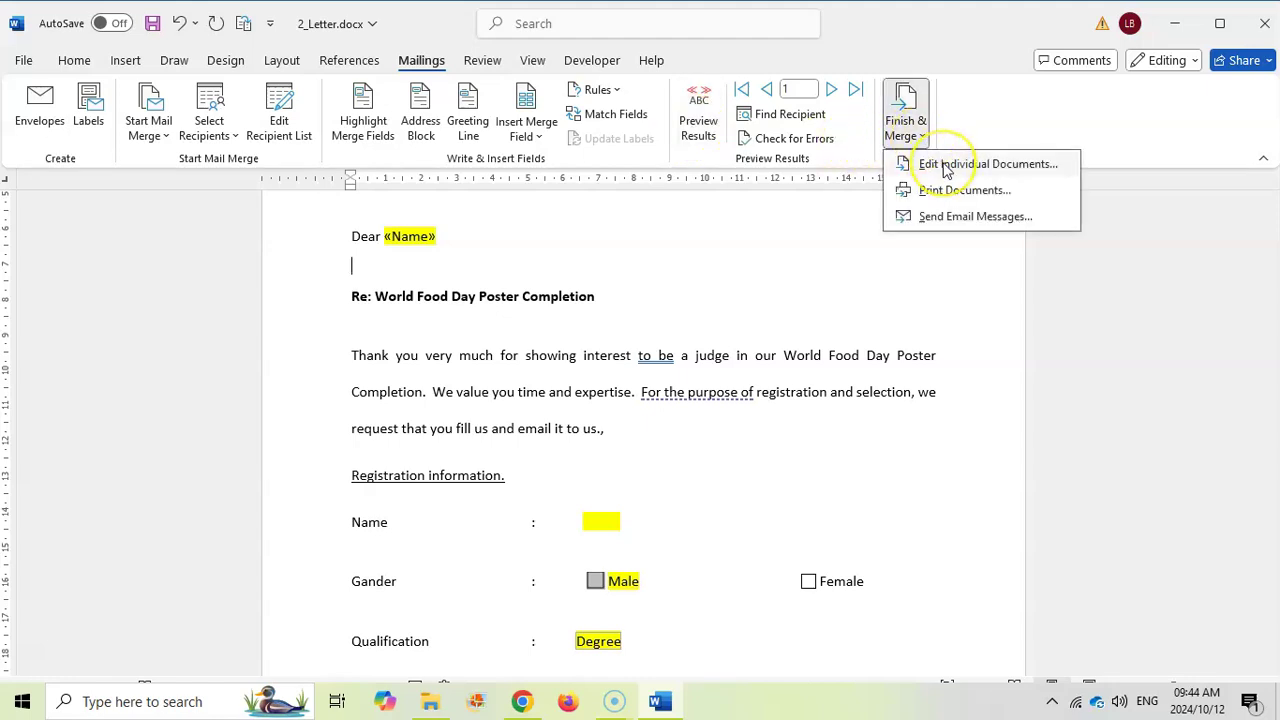
left_click(960, 164)
left_click(552, 319)
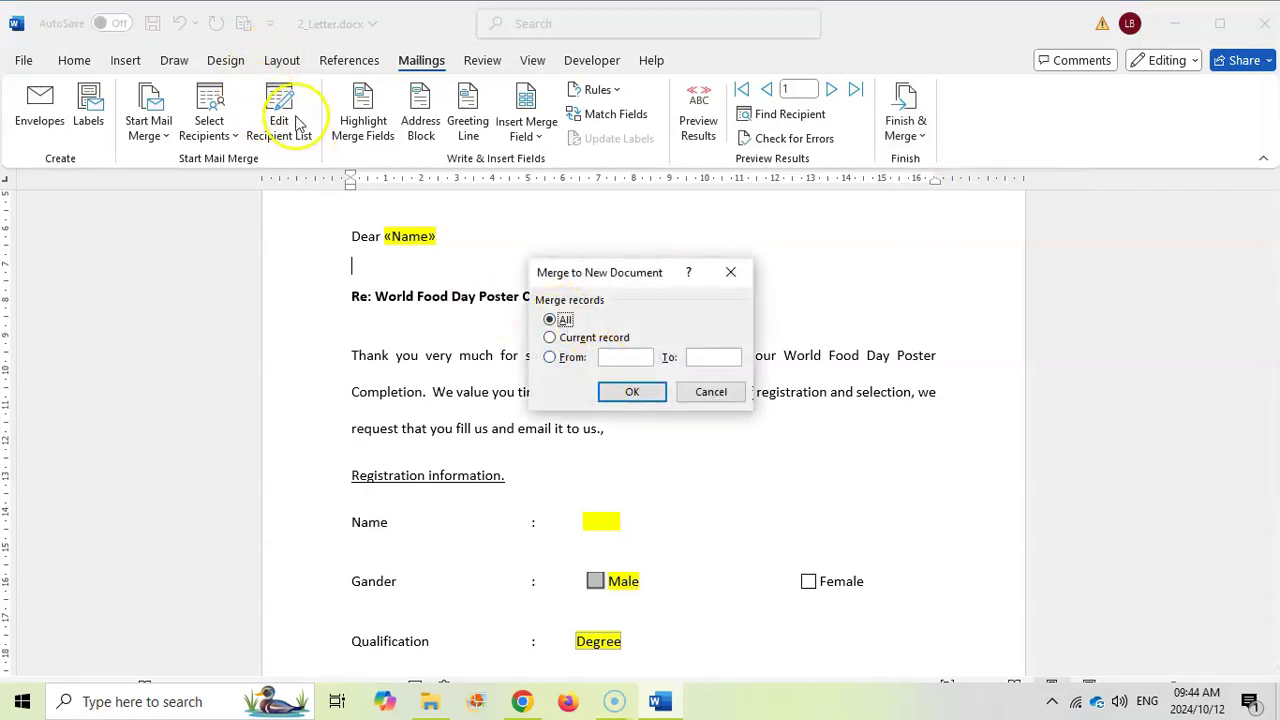
left_click(634, 393)
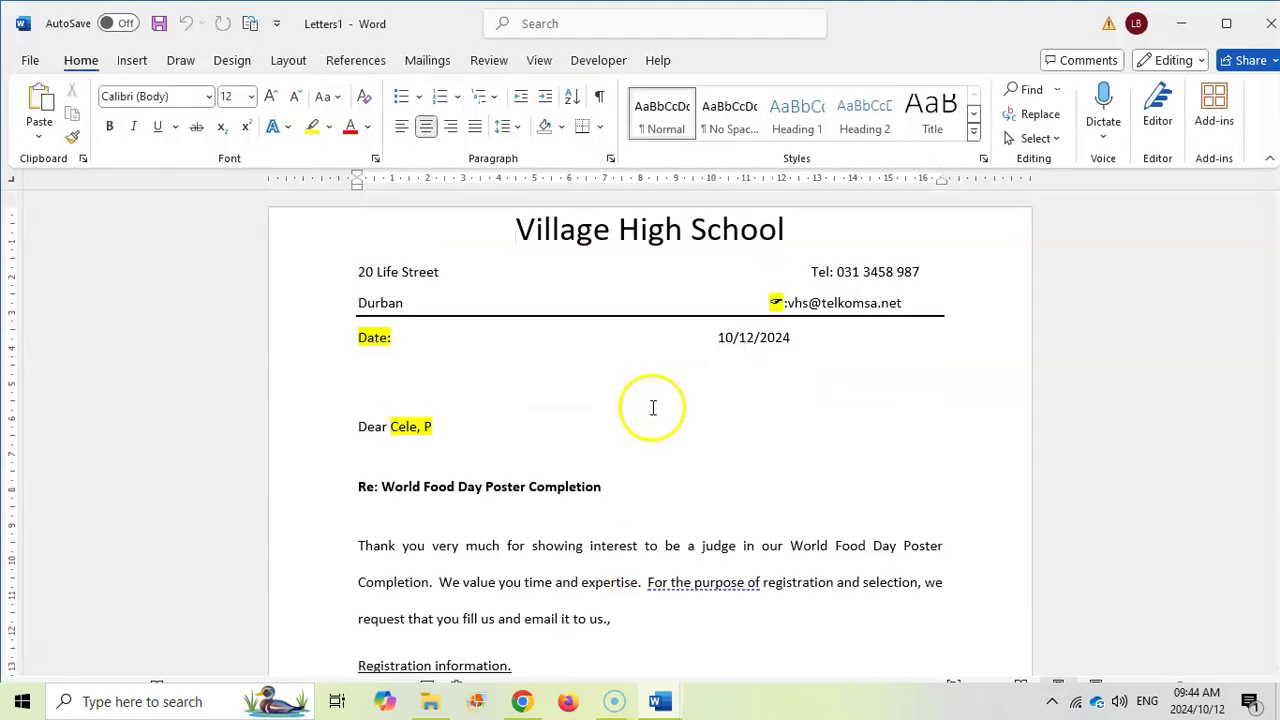
left_click(662, 703)
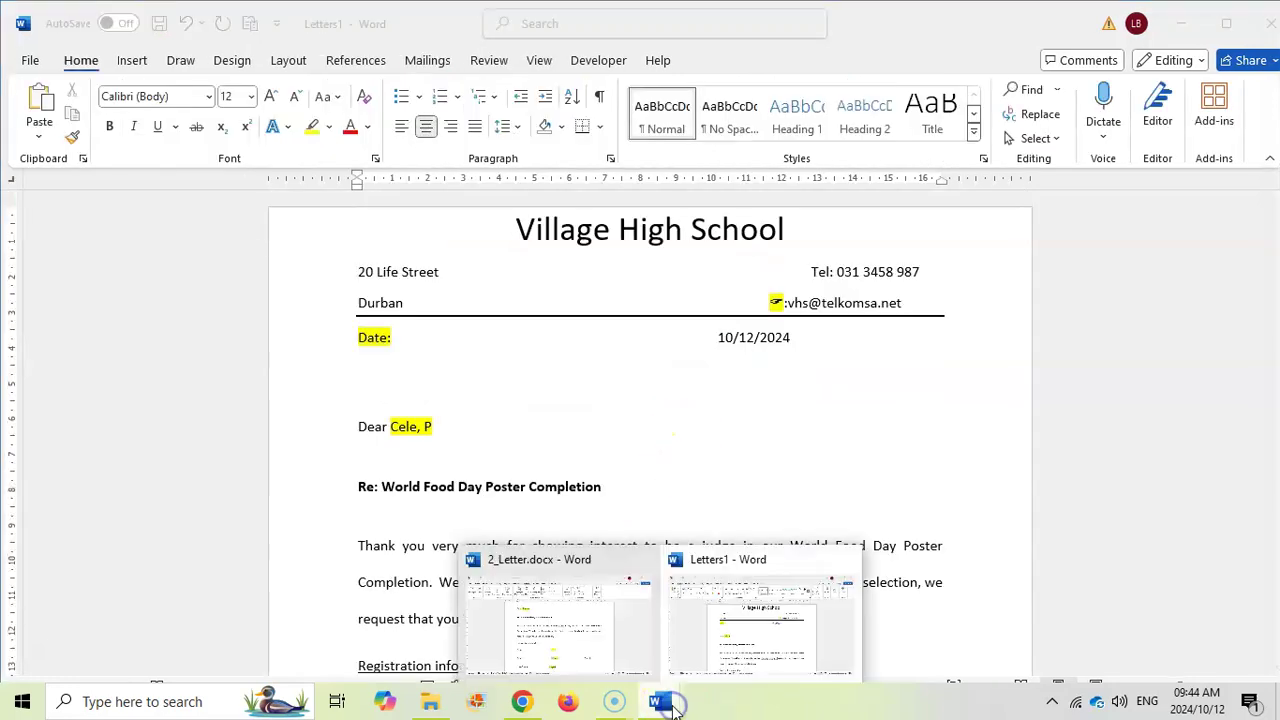
left_click(514, 403)
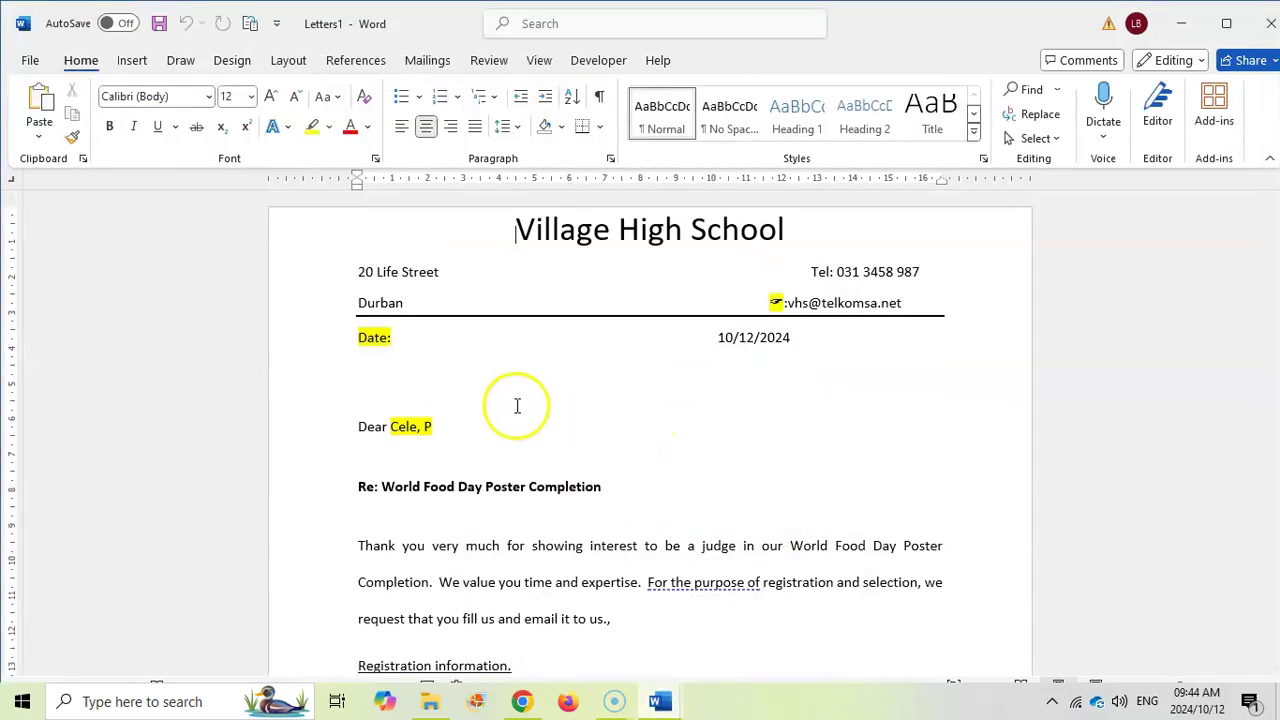
scroll(491, 428, "down", 15)
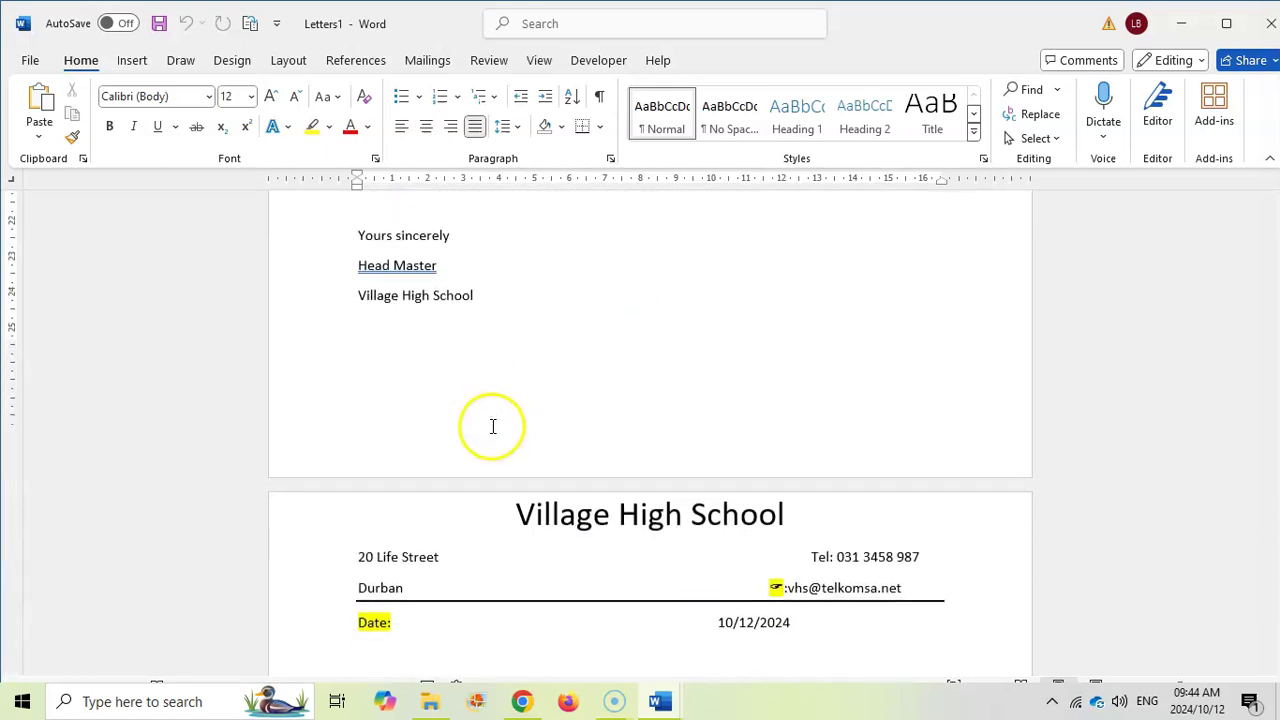
scroll(449, 571, "down", 15)
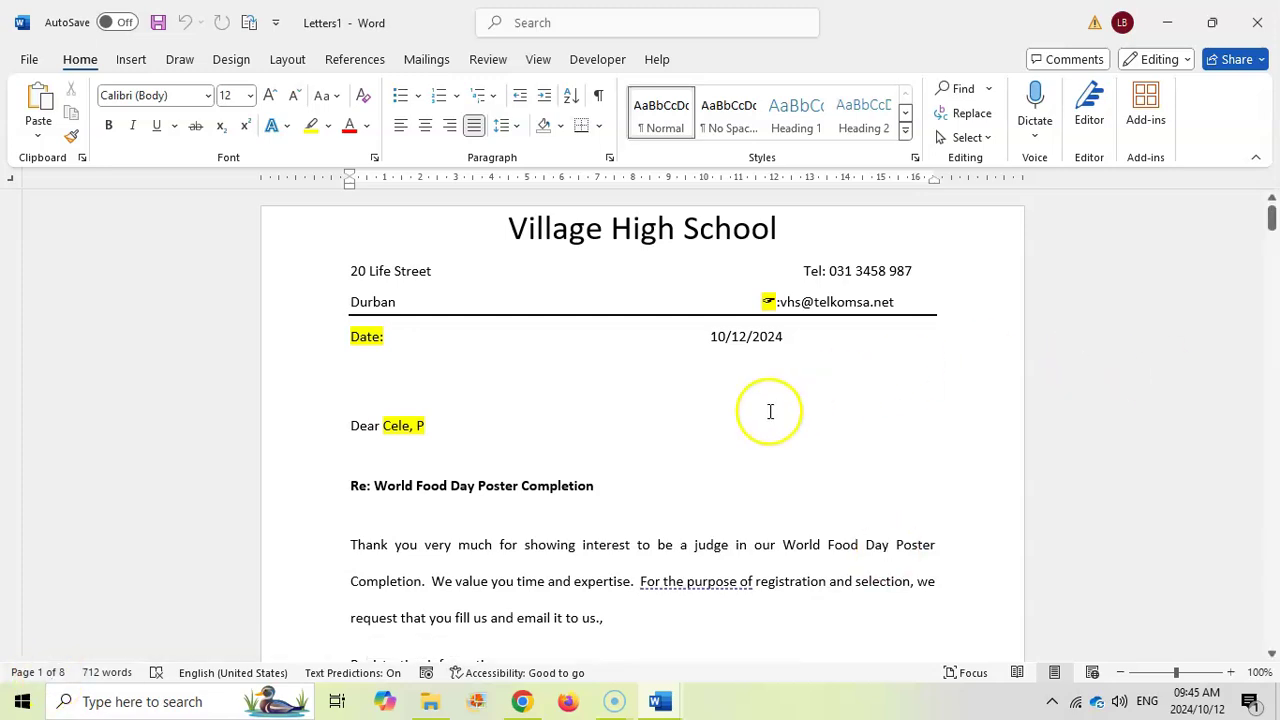
Step: Save the merged letters document as 2_Merged letters in the Data GR 11 Nov 2019 - Copy folder, checking the required file name in the exam PDF
left_click(30, 62)
left_click(72, 387)
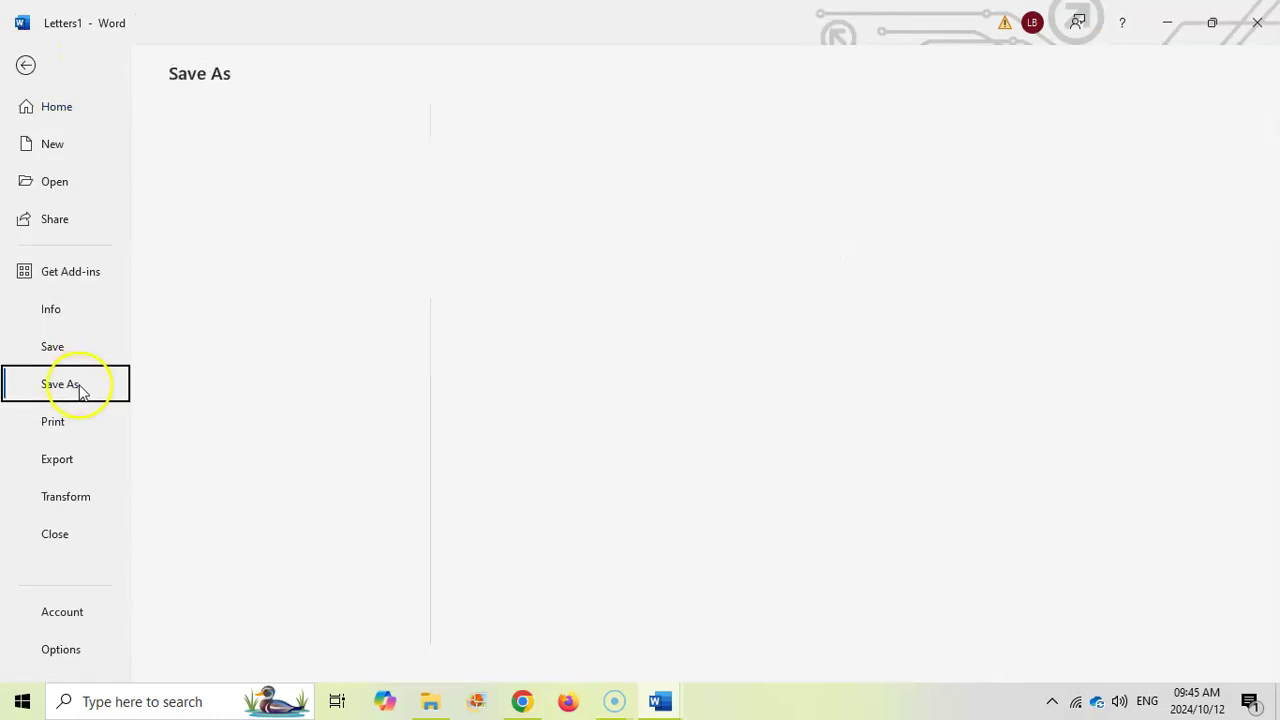
left_click(295, 556)
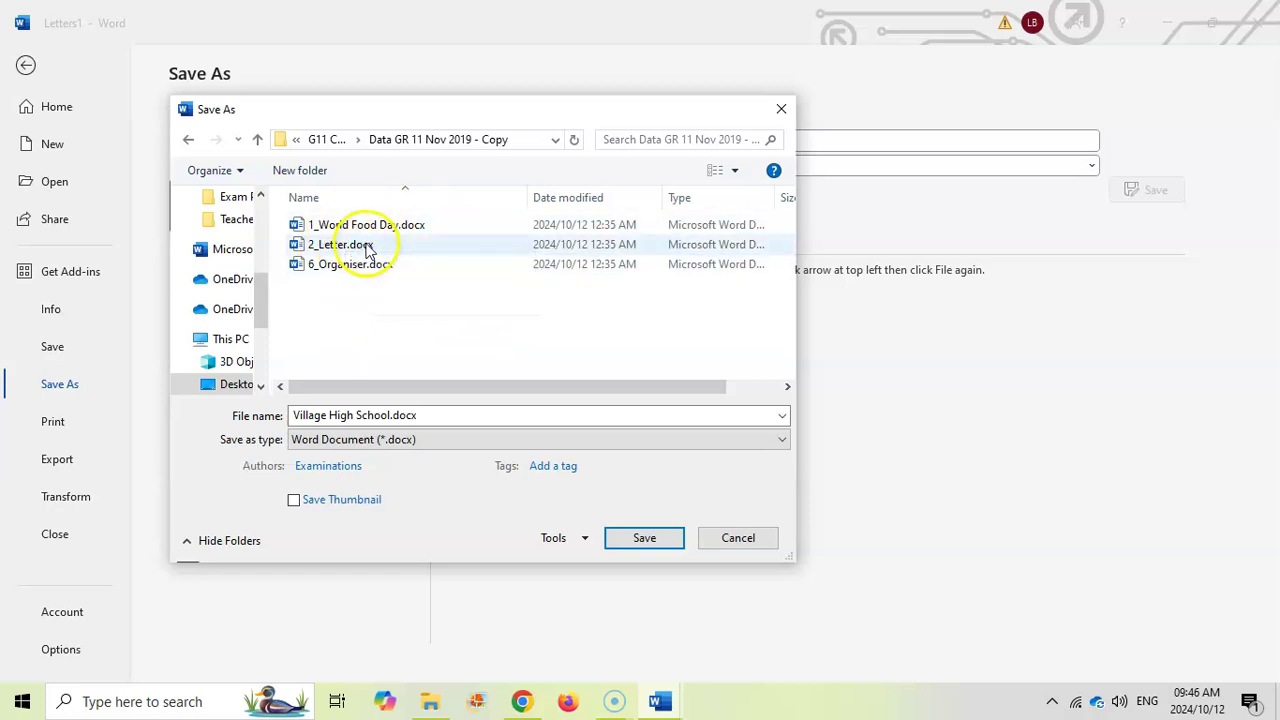
left_click(523, 702)
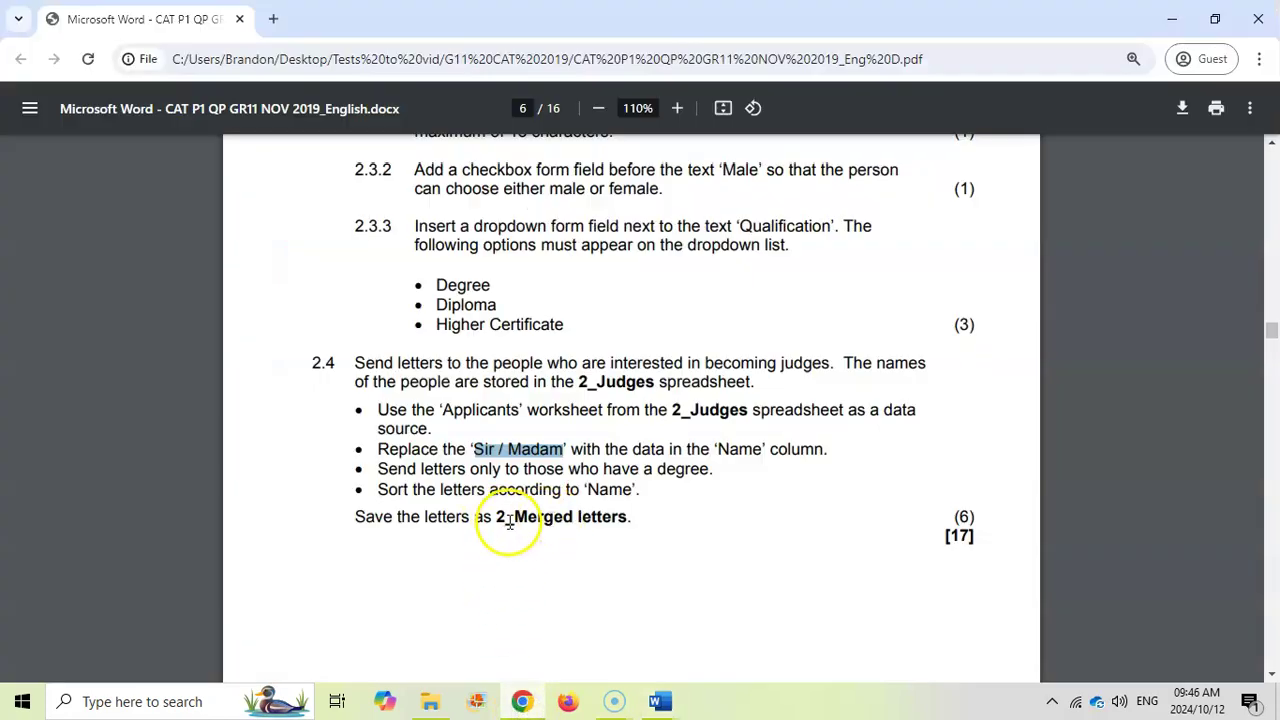
left_click(660, 702)
left_click_drag(438, 418, 280, 423)
type("2_Merged l")
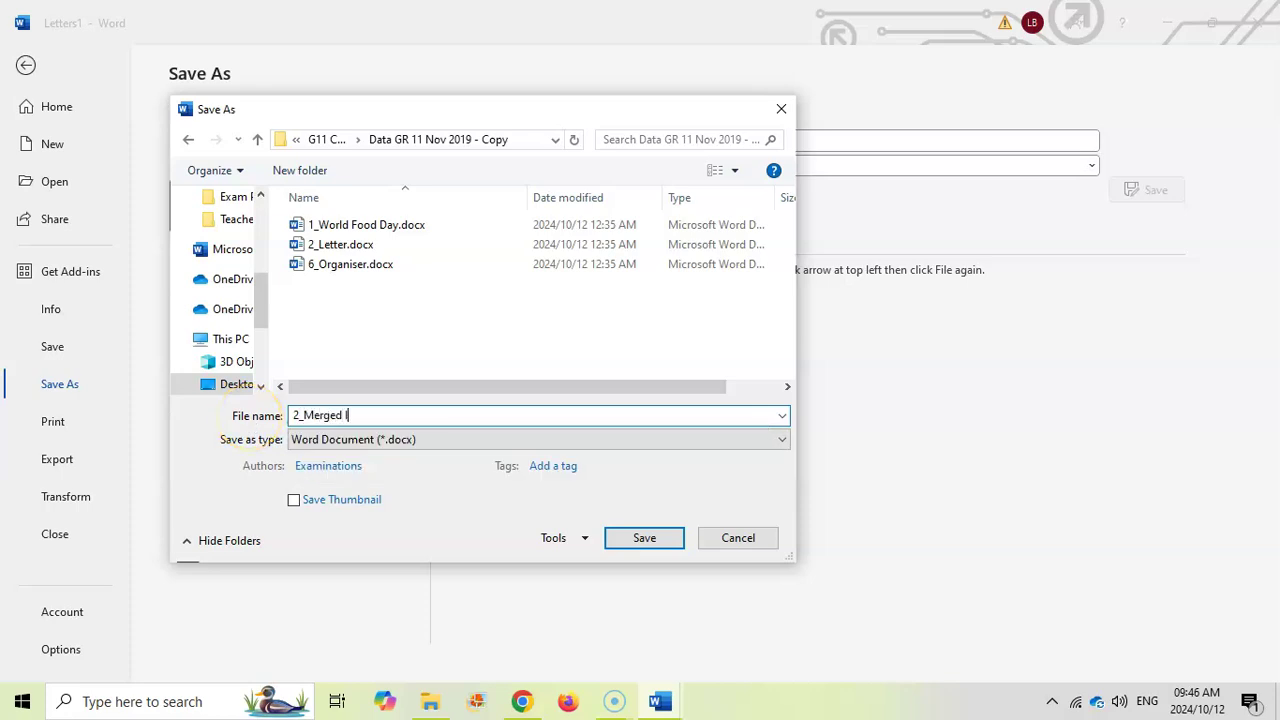
left_click(644, 538)
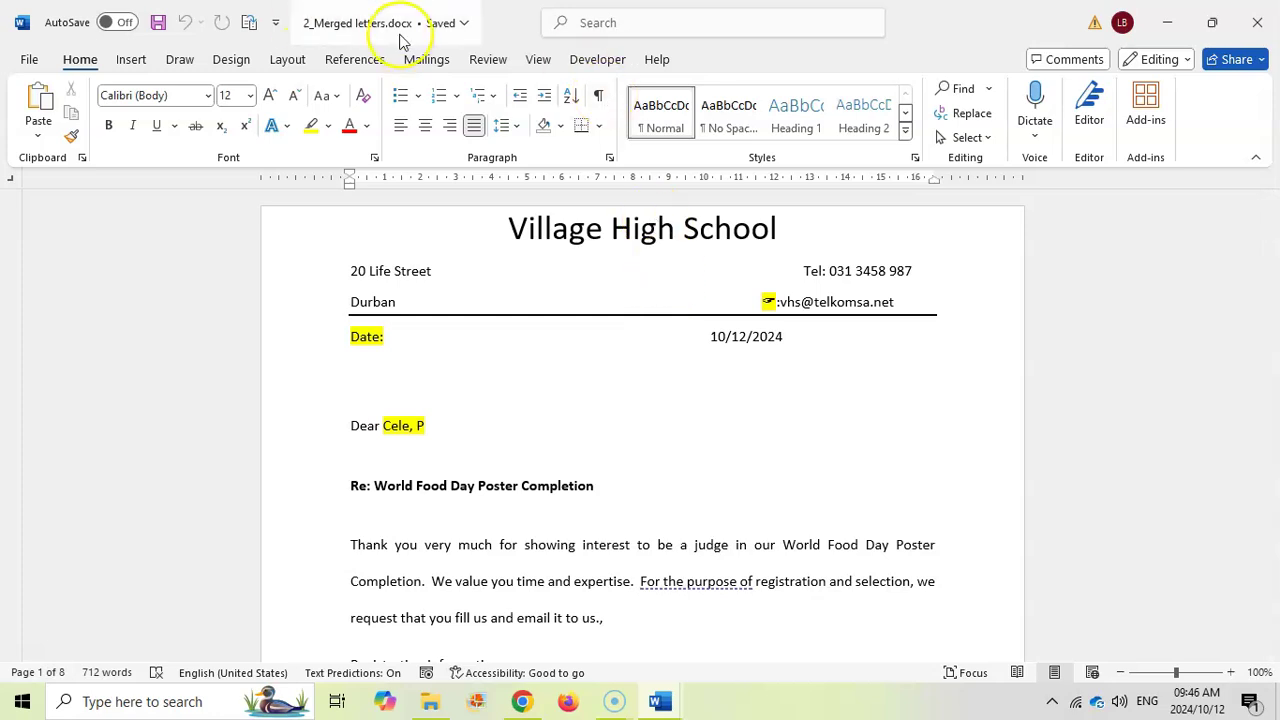
Step: Close the merged letters, save and close 2_Letter, and return to question 2.4 in the exam PDF
left_click(1257, 22)
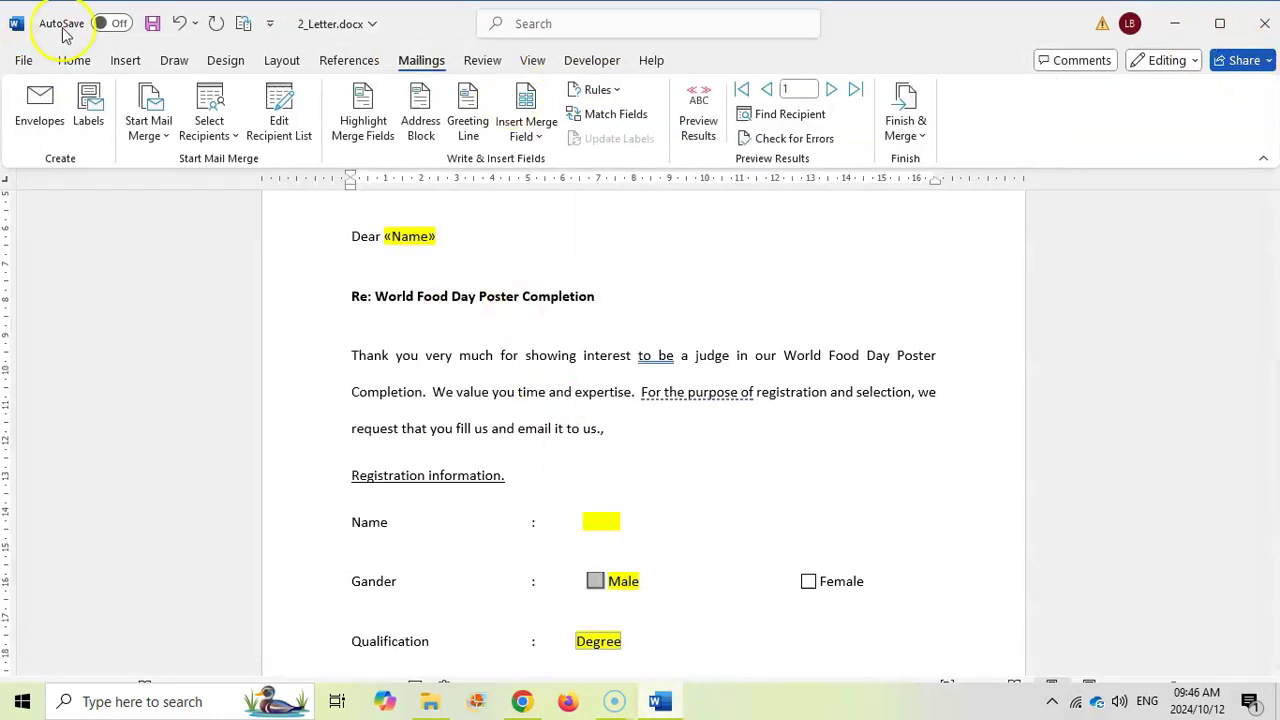
left_click(153, 24)
left_click(1264, 23)
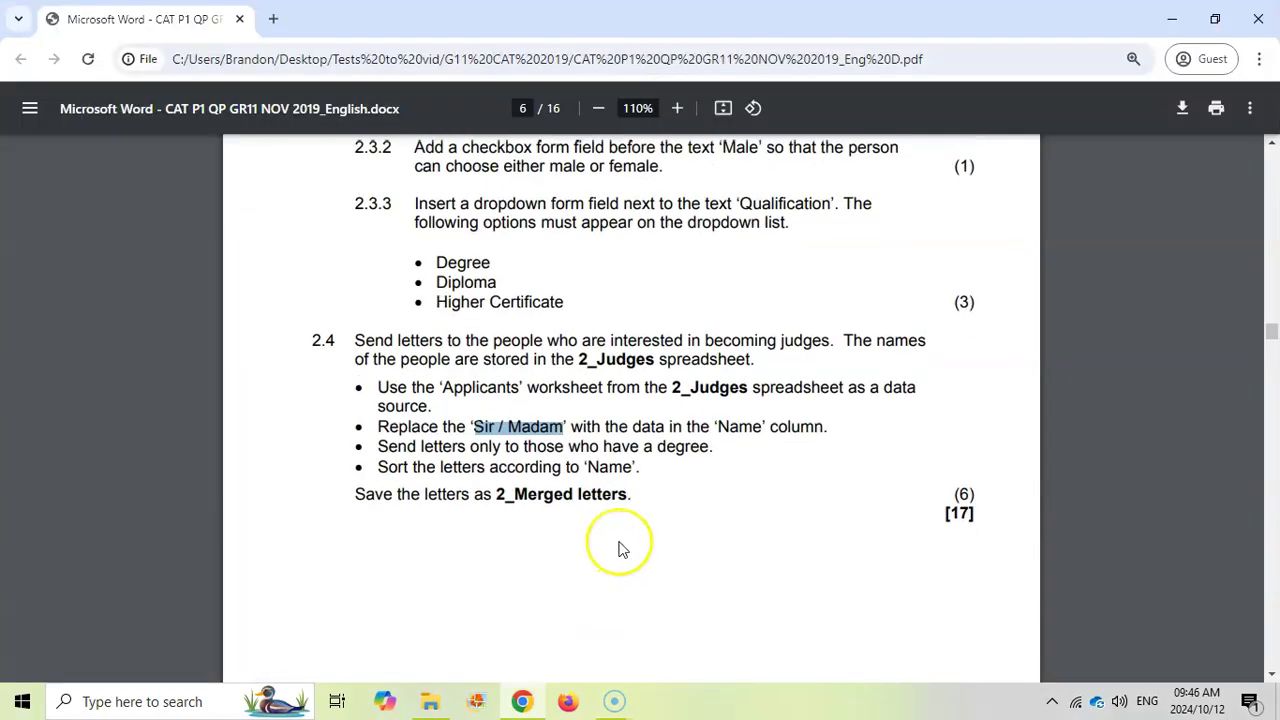
scroll(619, 549, "up", 2)
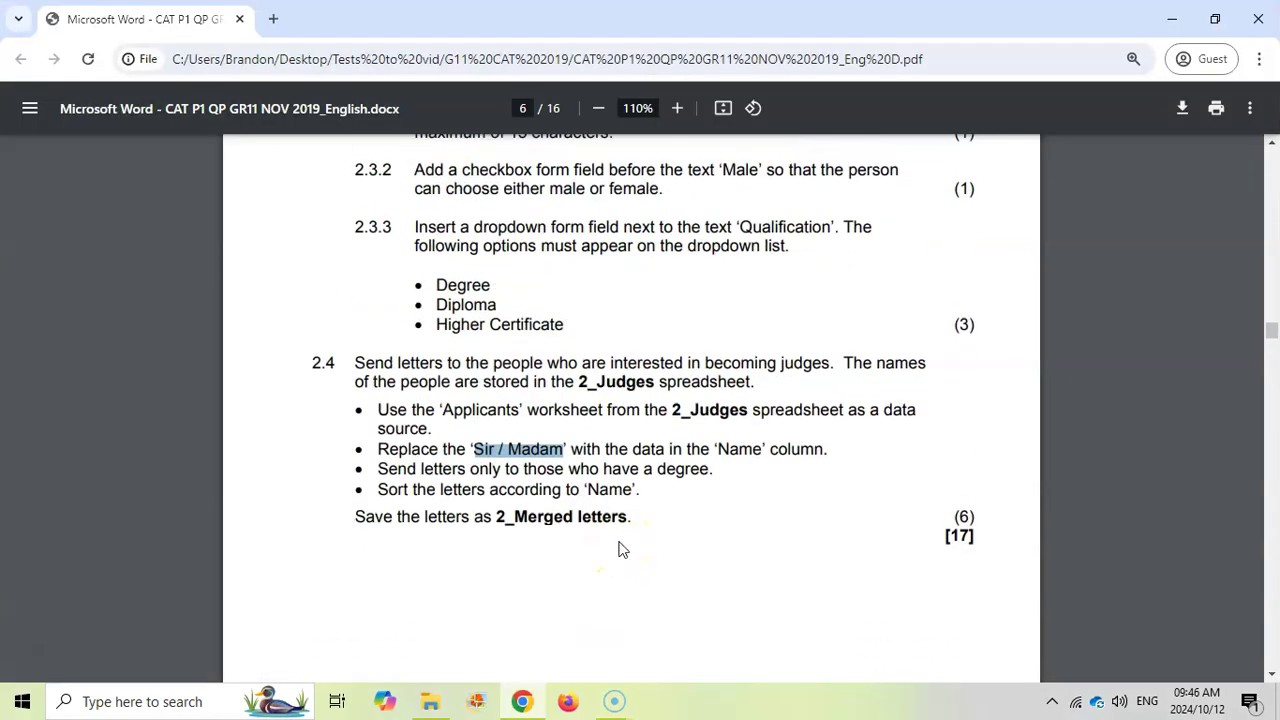